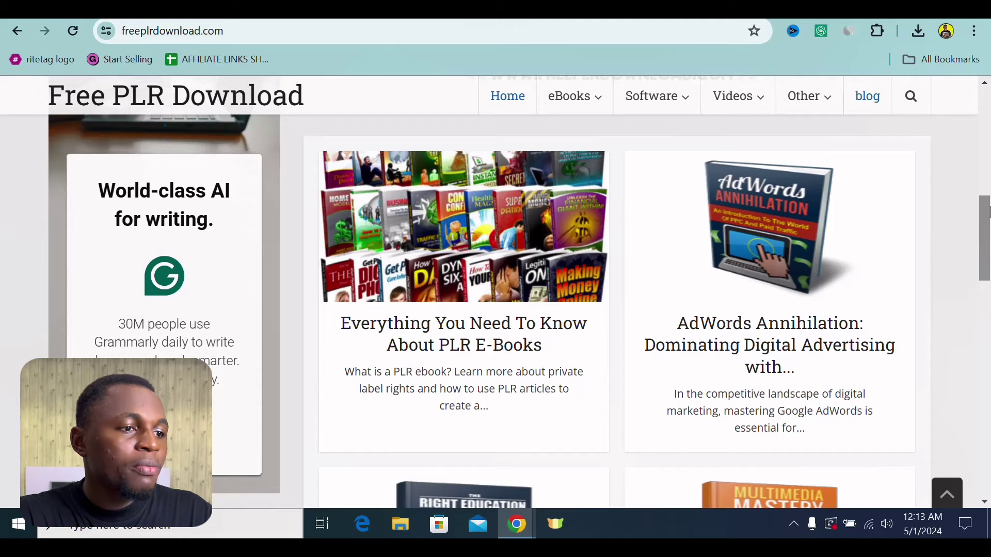
Browse the ebook listings on the home page and open the Parenting niche
scroll(125, 308, down, 8)
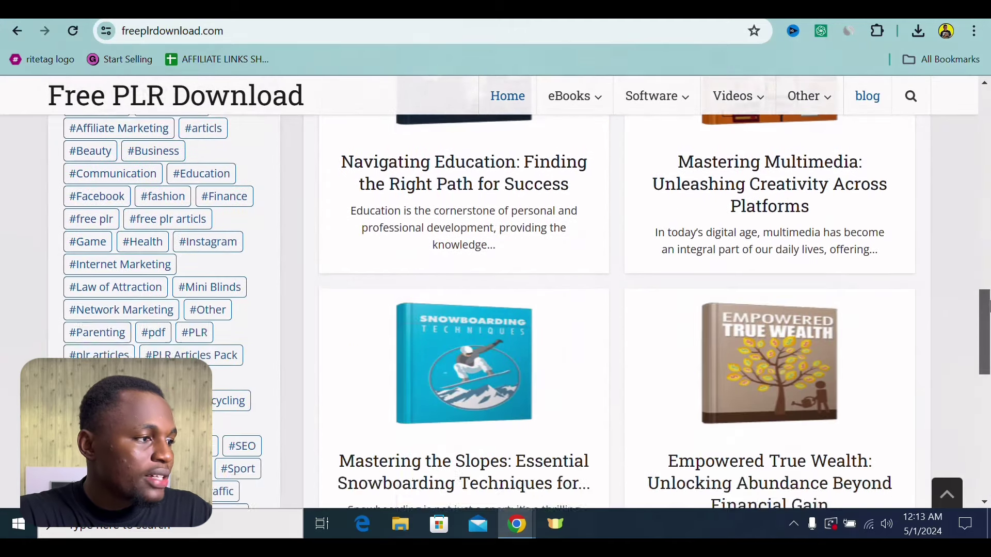
scroll(125, 308, up, 2)
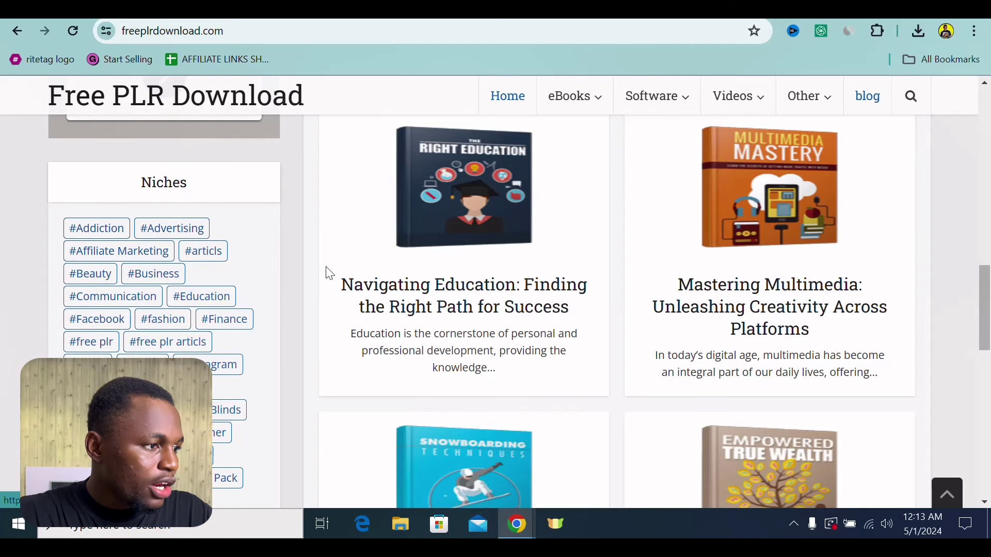
drag(987, 306, 986, 326)
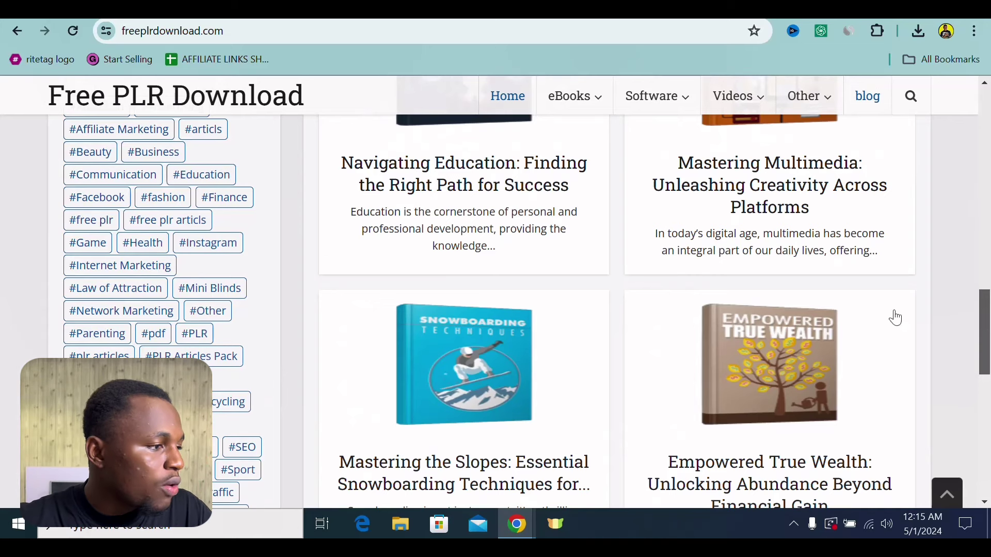
click(90, 347)
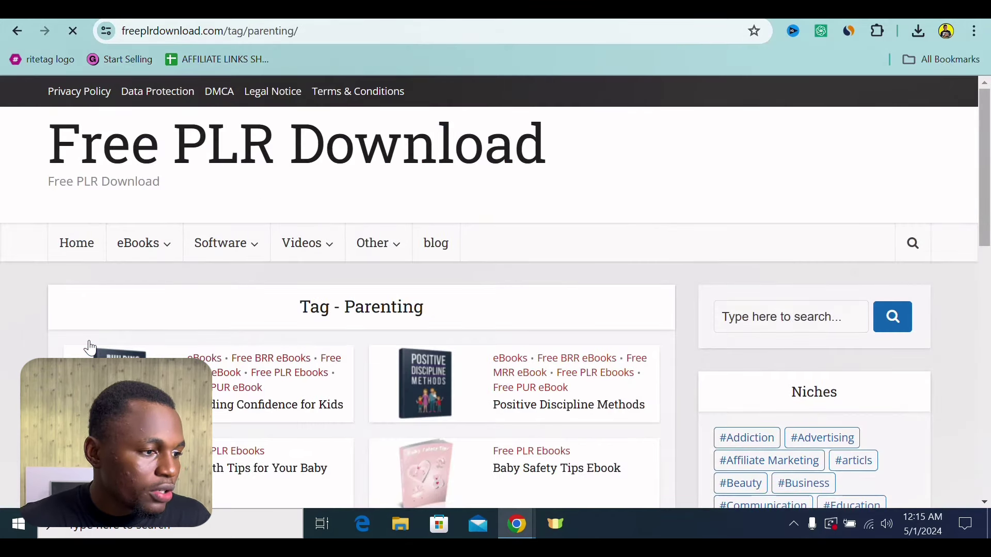
Open the Building Confidence for Kids ebook from the Parenting results and dismiss the interrupting ad
scroll(89, 346, down, 3)
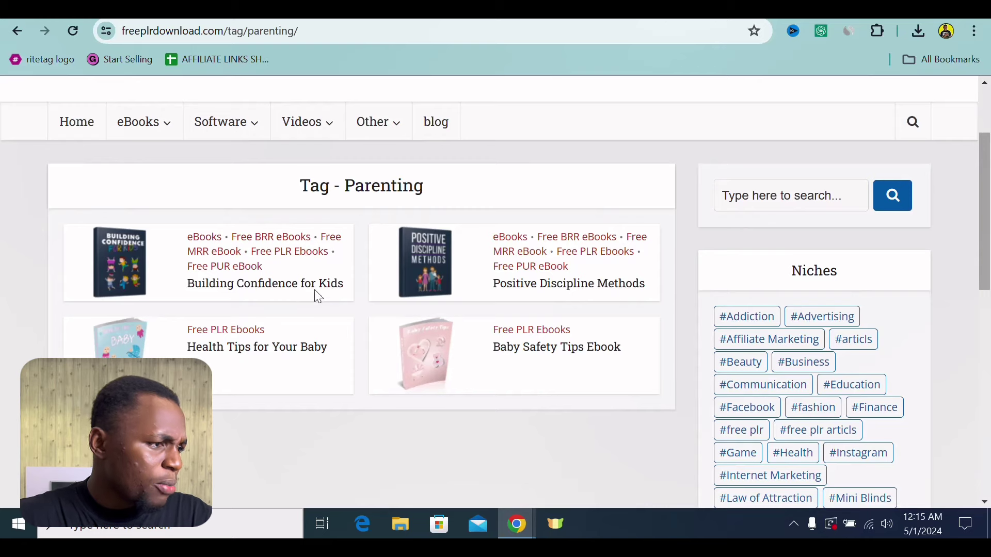
click(280, 289)
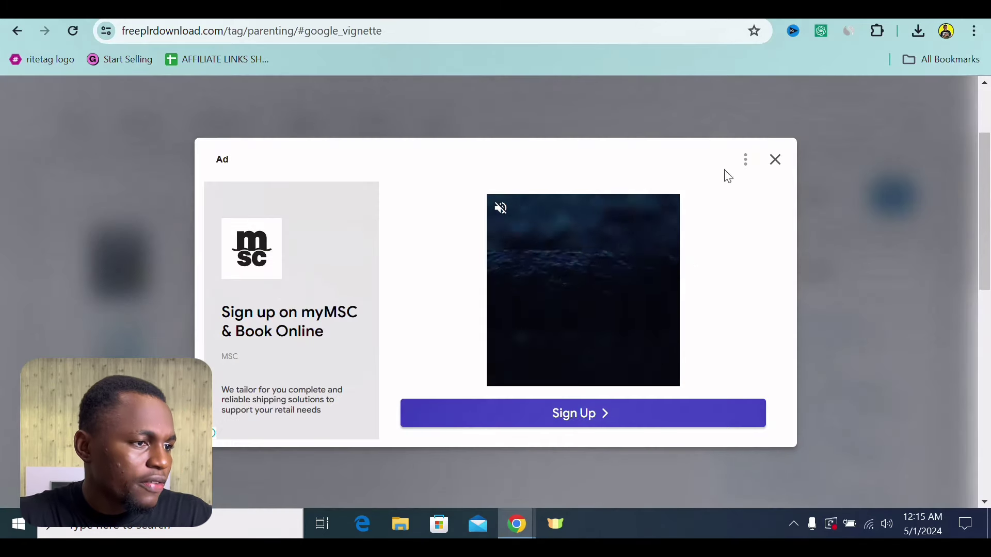
click(775, 160)
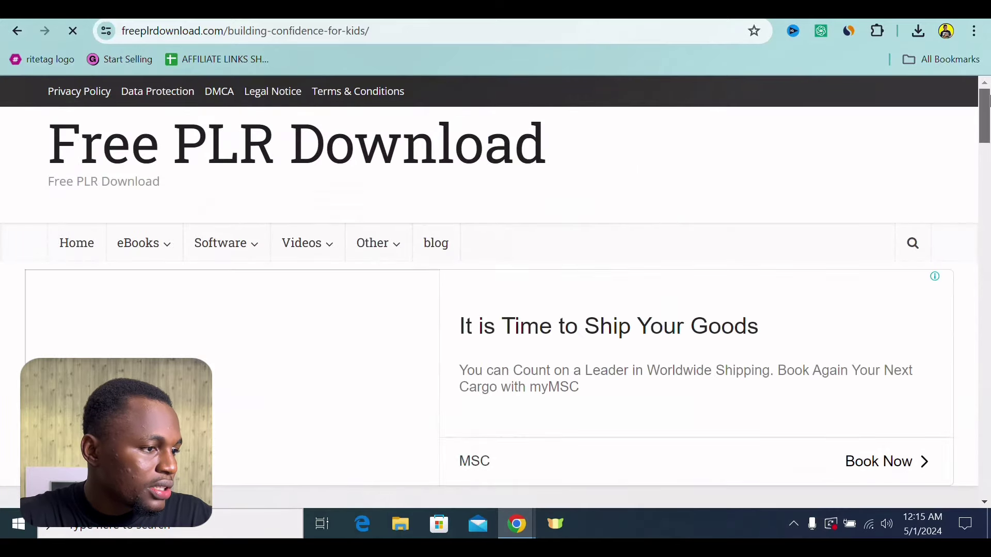
Review the ebook's description and license details and download the ebook
drag(987, 108, 987, 165)
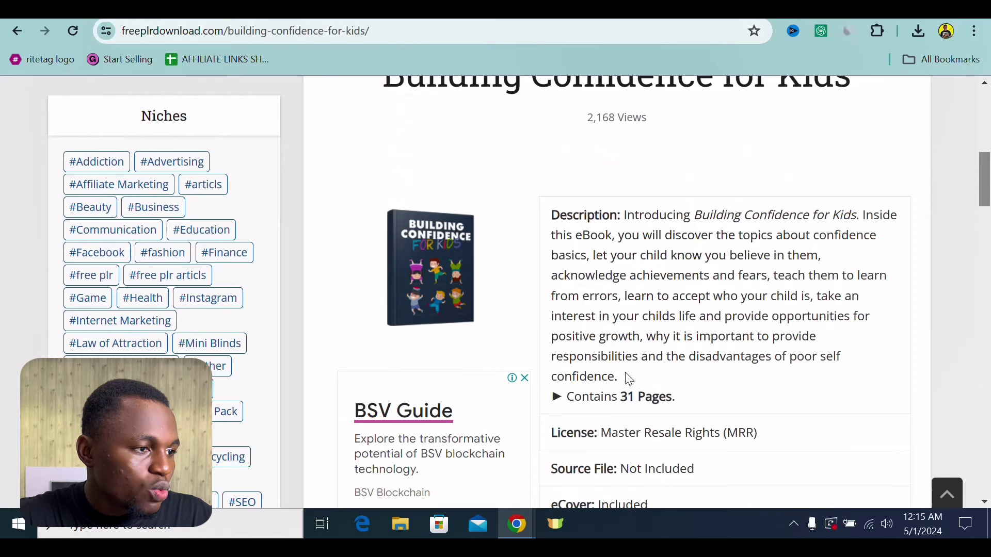
drag(624, 216, 855, 366)
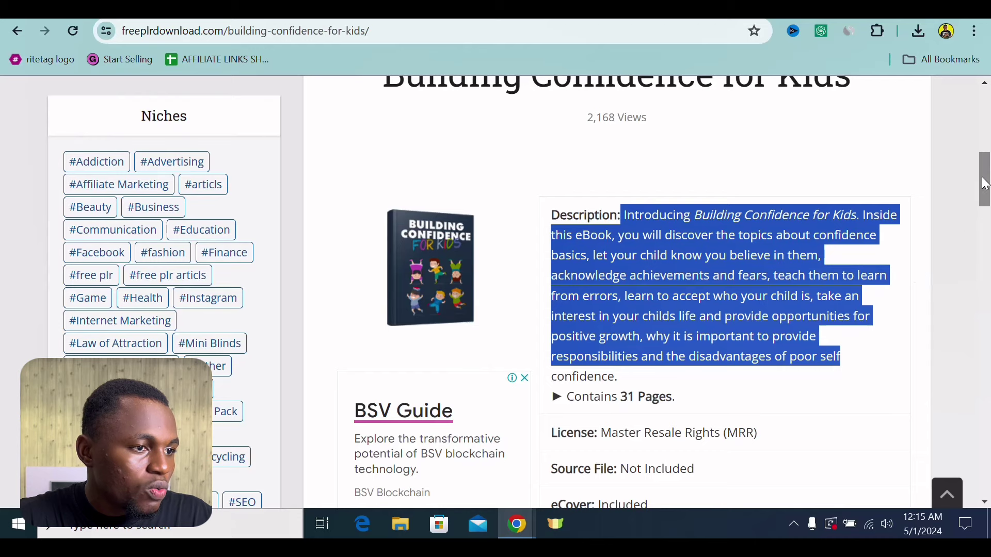
drag(983, 182, 987, 220)
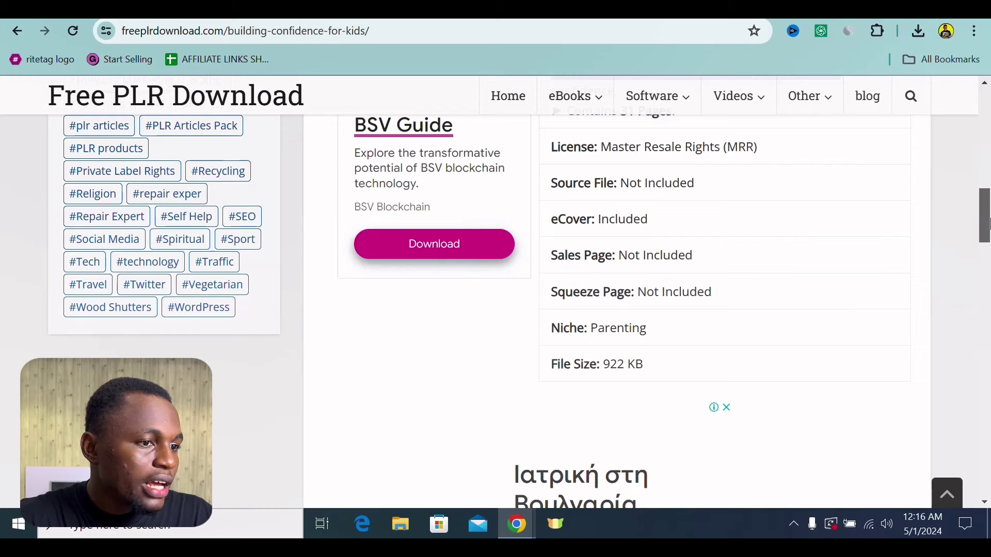
drag(988, 222, 988, 307)
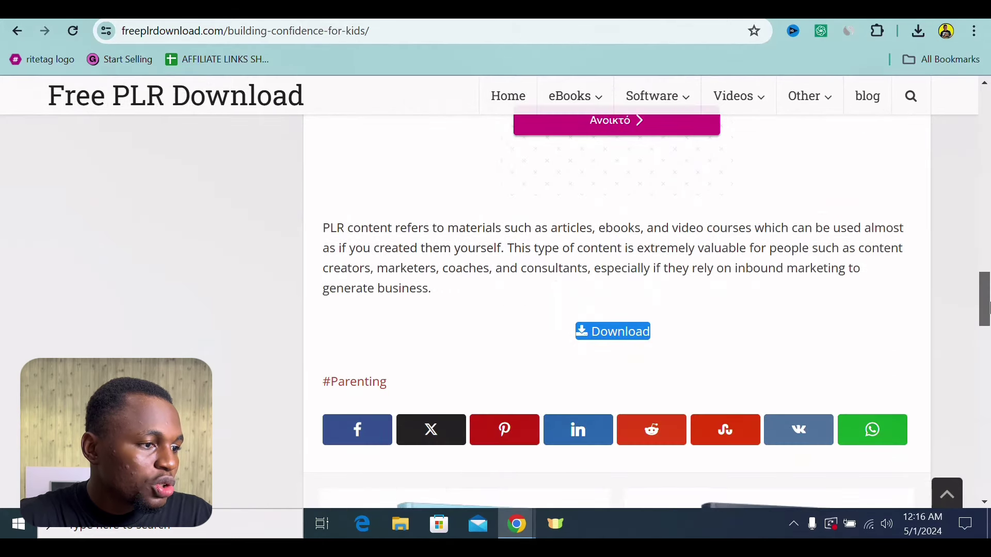
click(607, 339)
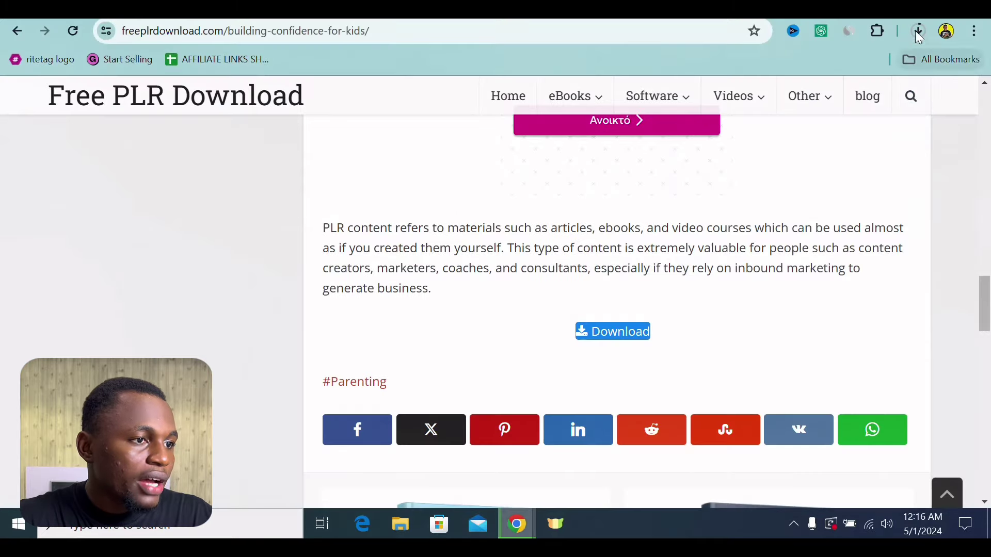
Show the downloaded BuildingConfidenceforKids archive in its folder and open the BuildingConfidenceforKids folder inside it
click(917, 31)
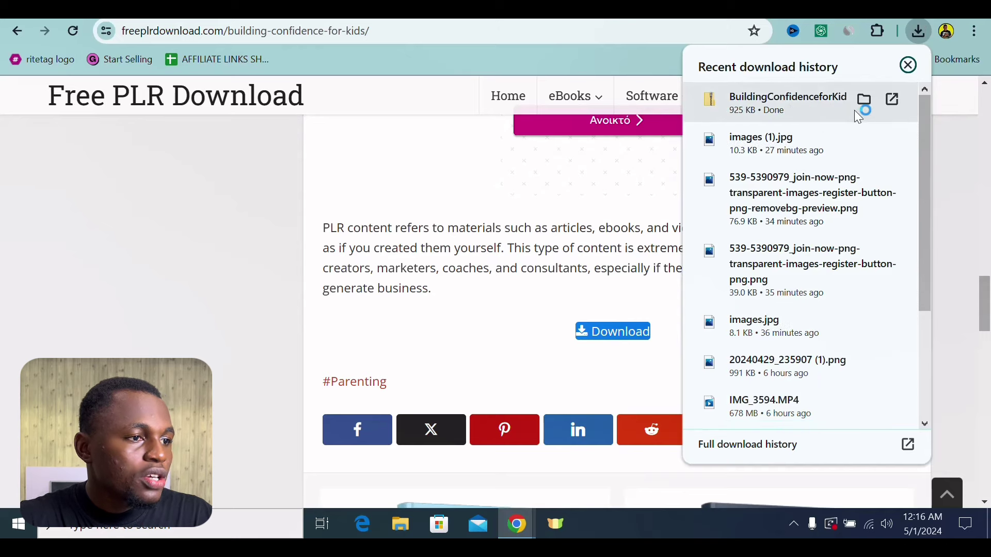
click(858, 99)
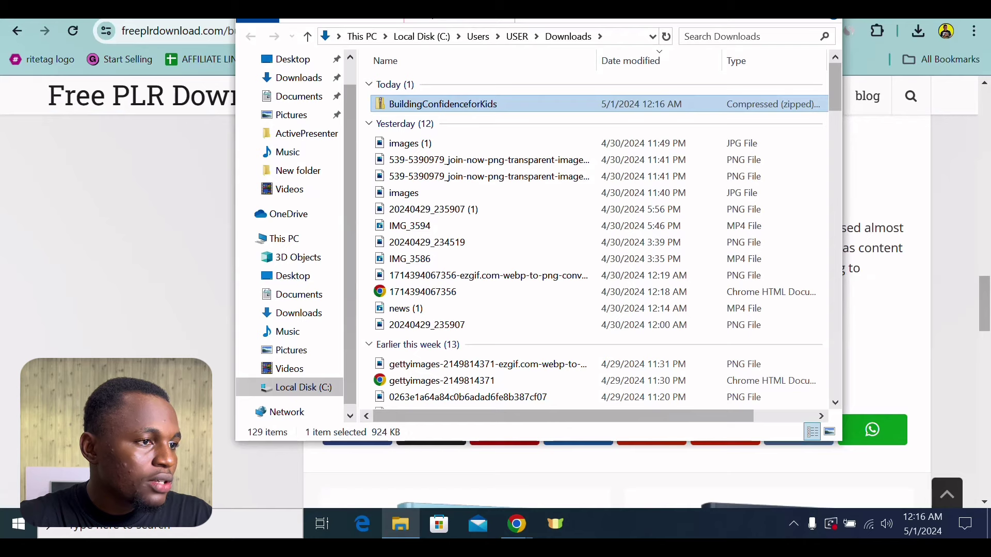
drag(563, 19, 557, 47)
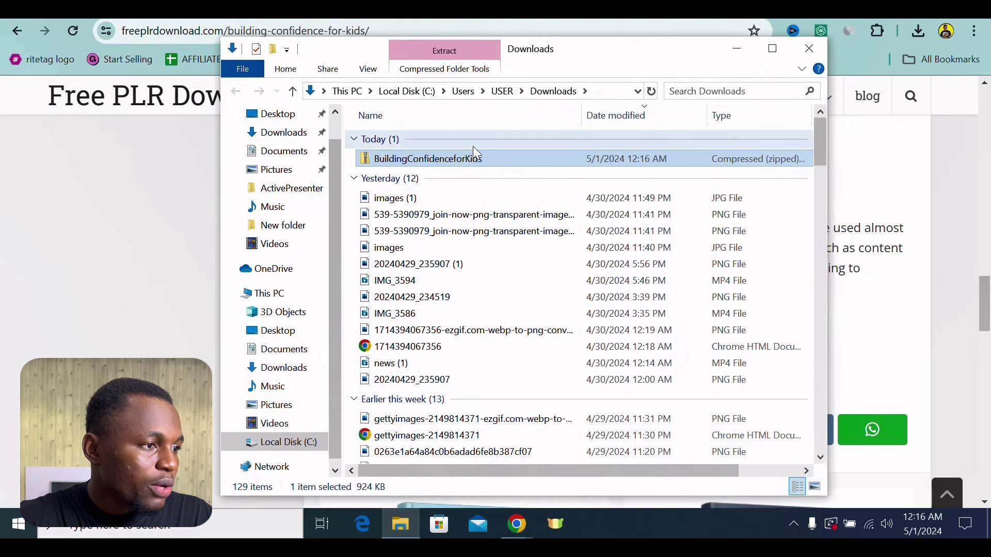
double_click(488, 160)
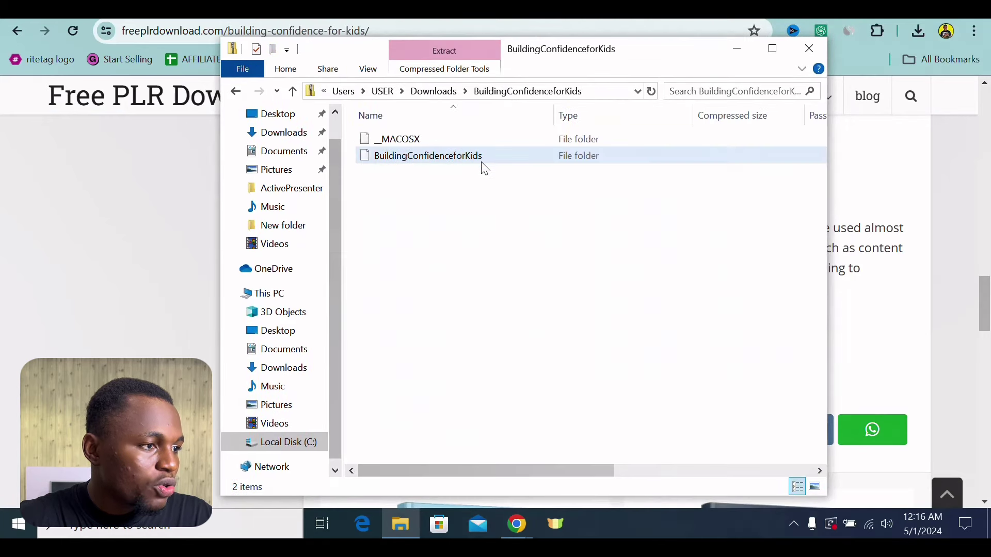
double_click(416, 157)
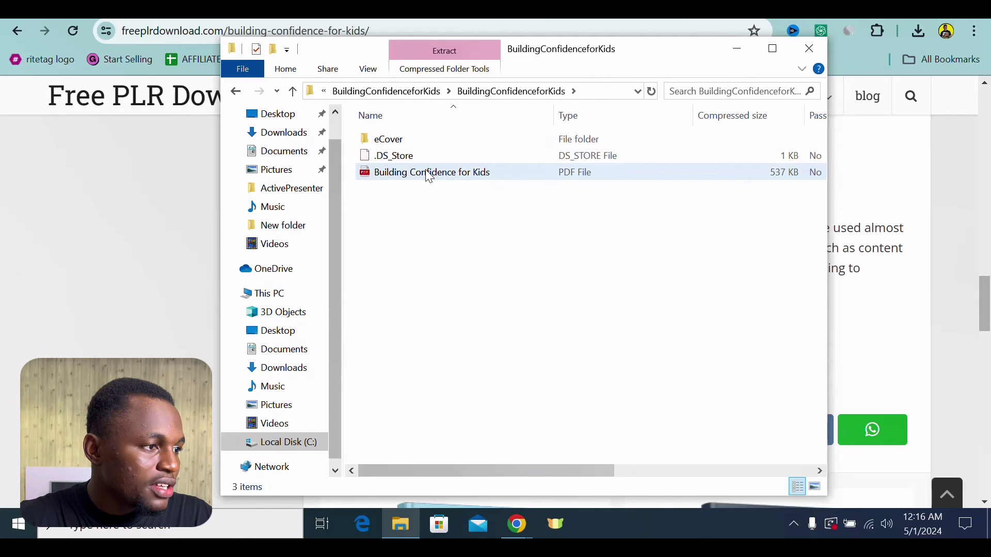
Copy the Building Confidence for Kids PDF from the archive into Documents, check it there, and minimize the file window
drag(439, 175, 289, 158)
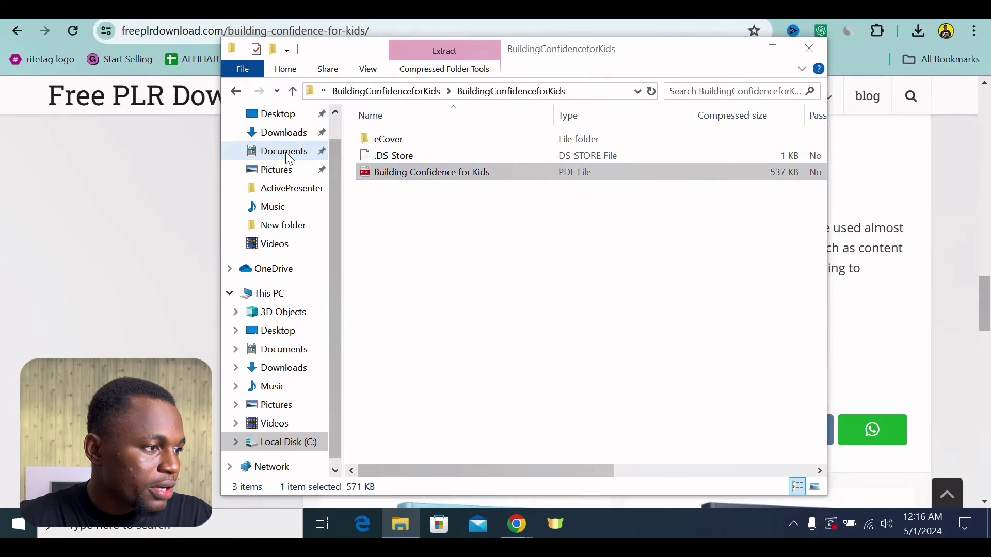
click(287, 154)
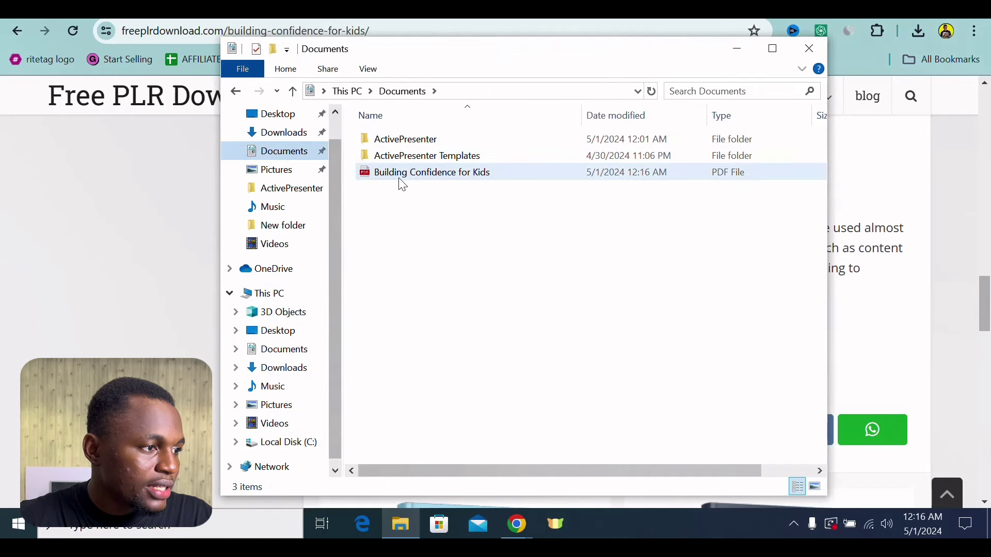
click(736, 47)
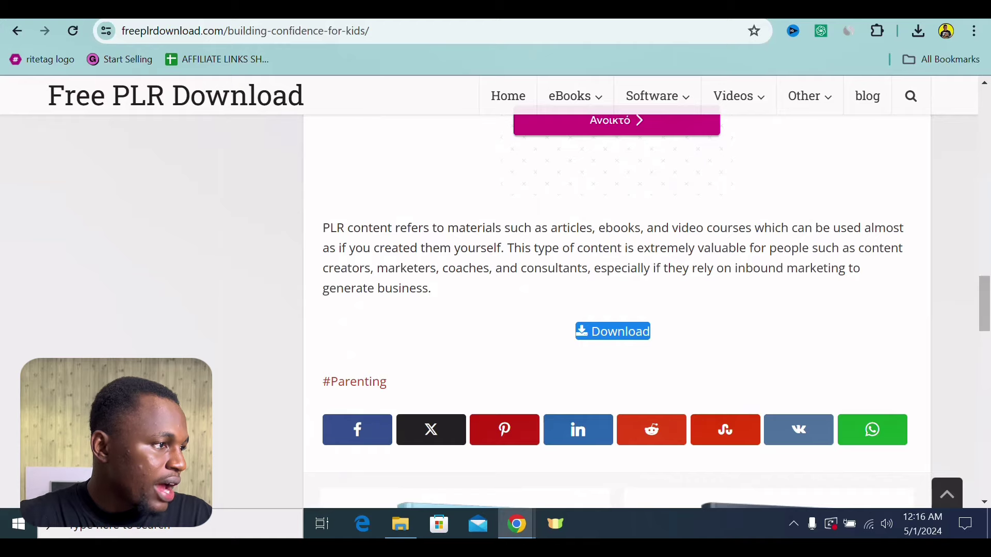
Switch to Google Drive, upload the Building Confidence for Kids PDF from Documents, and reload the file list
key(ctrl+Tab)
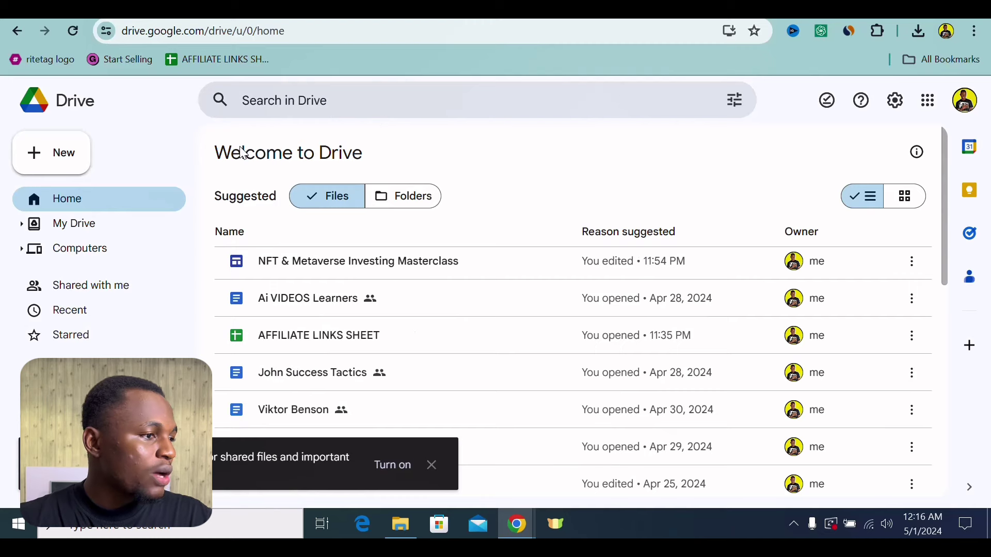
click(47, 155)
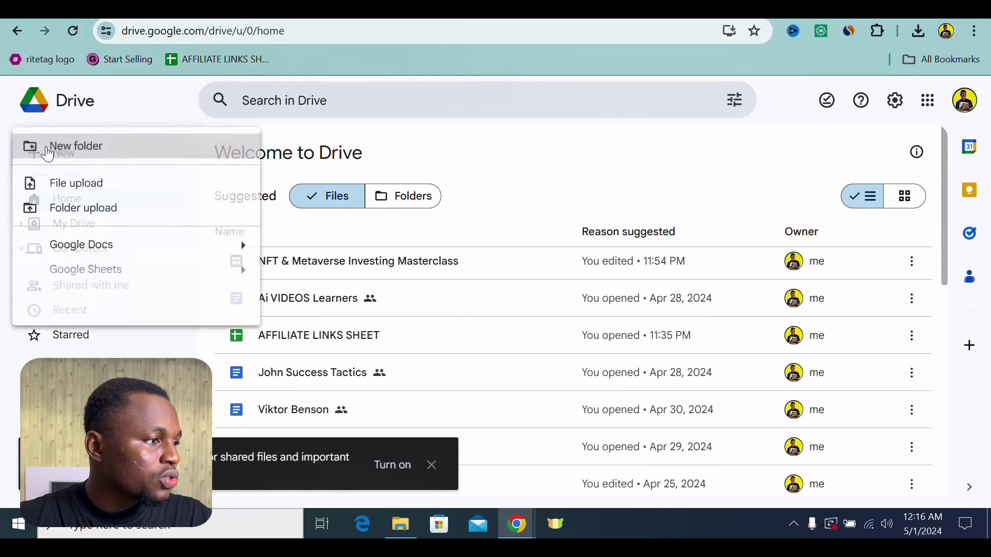
click(94, 193)
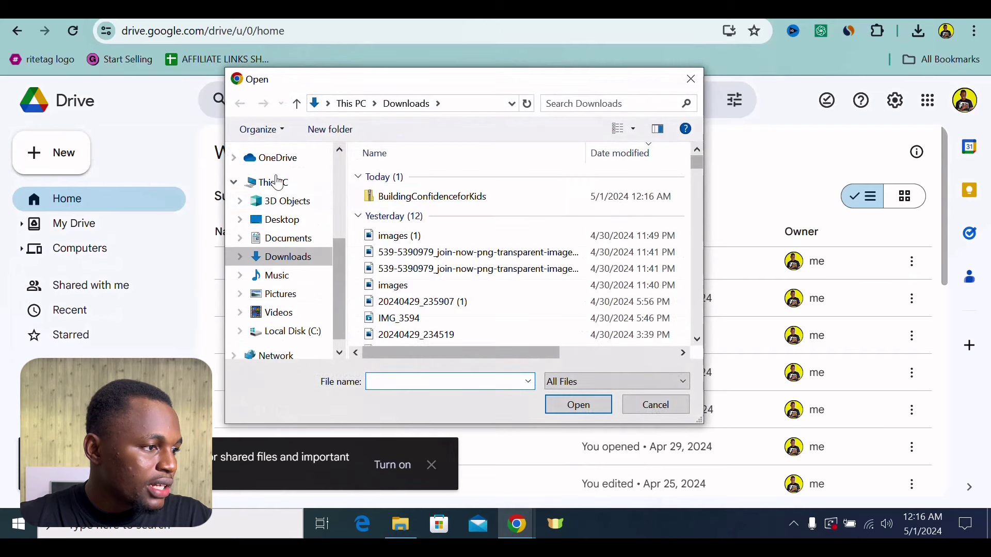
click(284, 239)
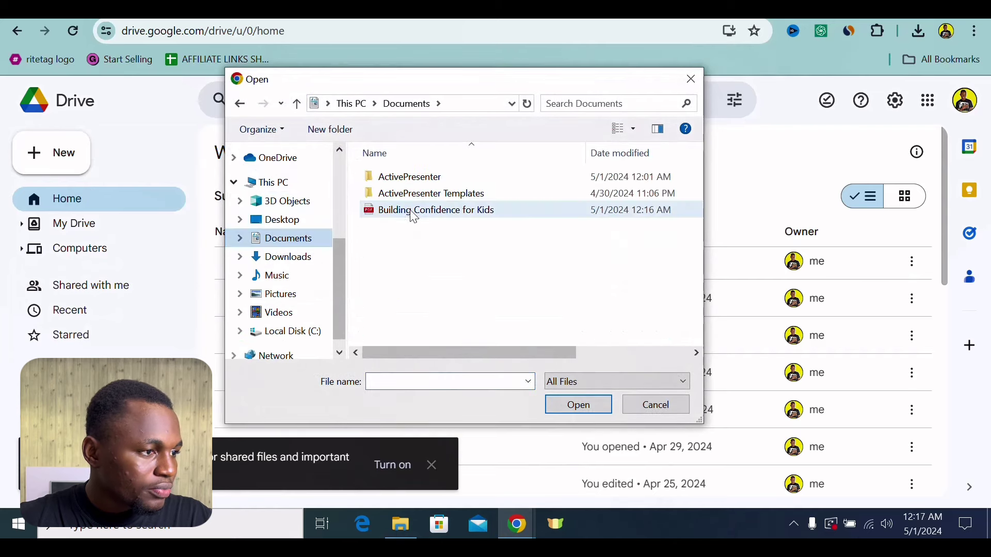
double_click(415, 213)
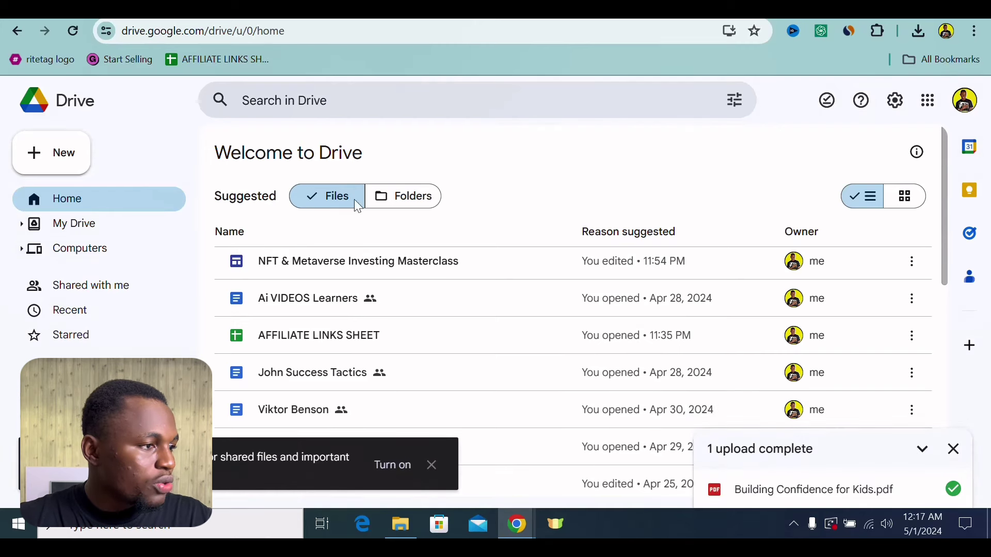
click(70, 32)
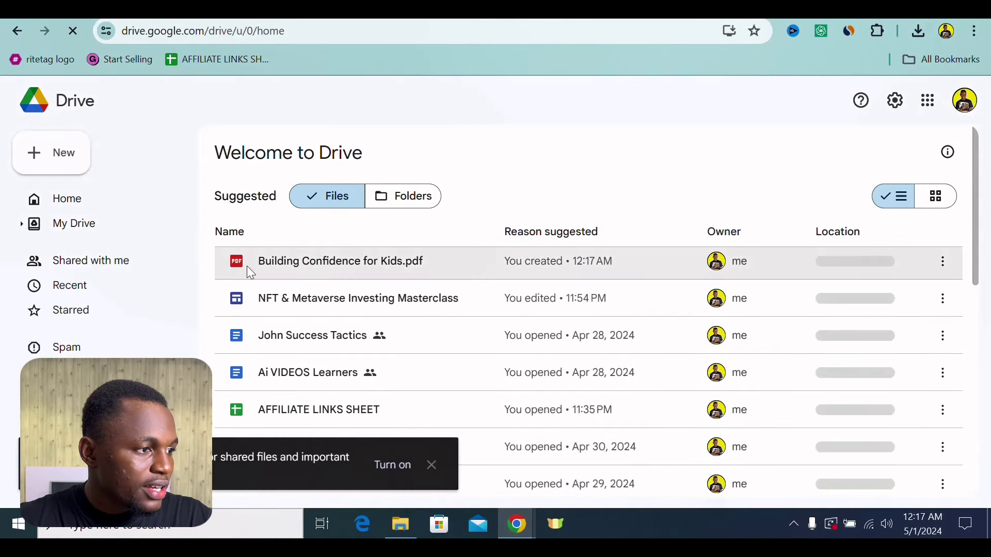
Share the uploaded Building Confidence for Kids PDF with general access set to Anyone with the link
click(407, 264)
right_click(408, 264)
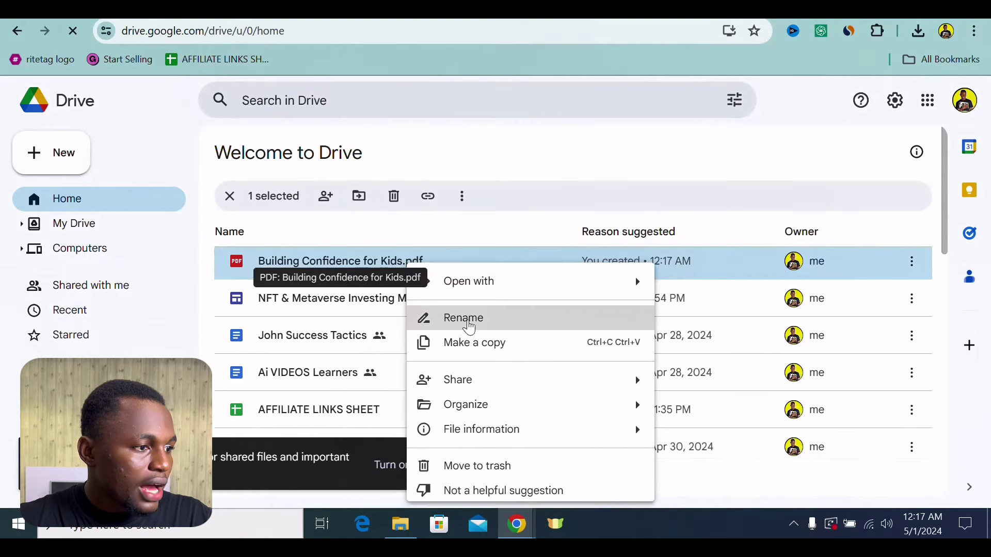
mouse_move(468, 390)
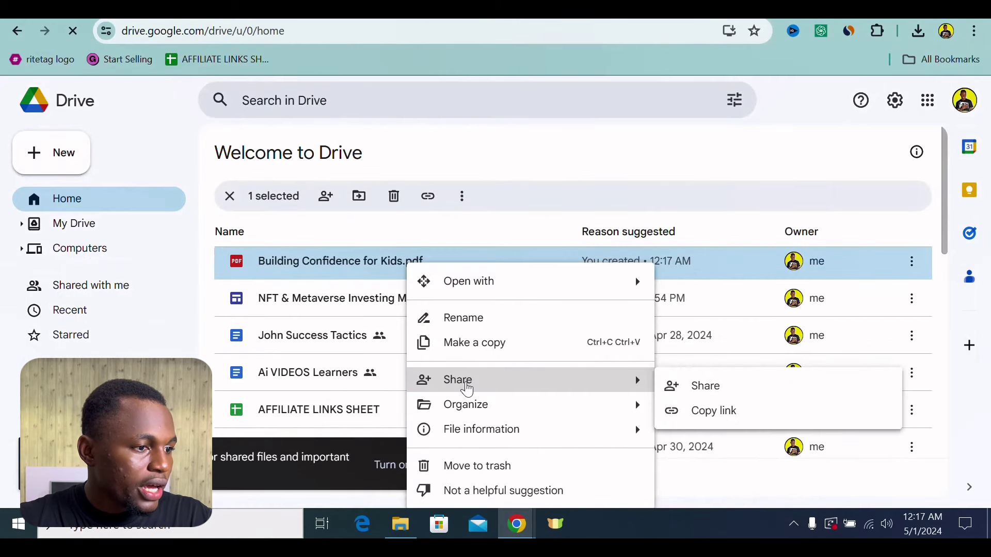
click(699, 390)
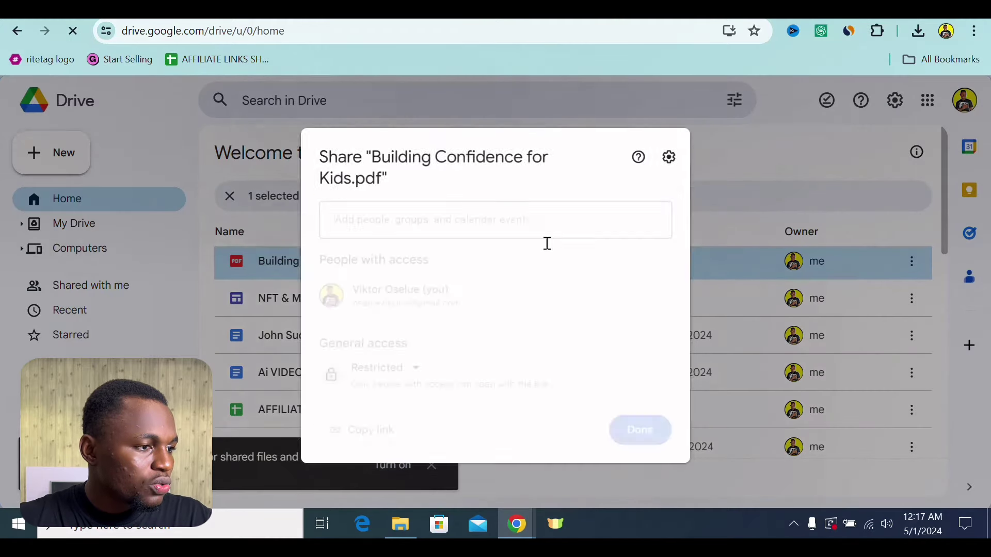
click(395, 367)
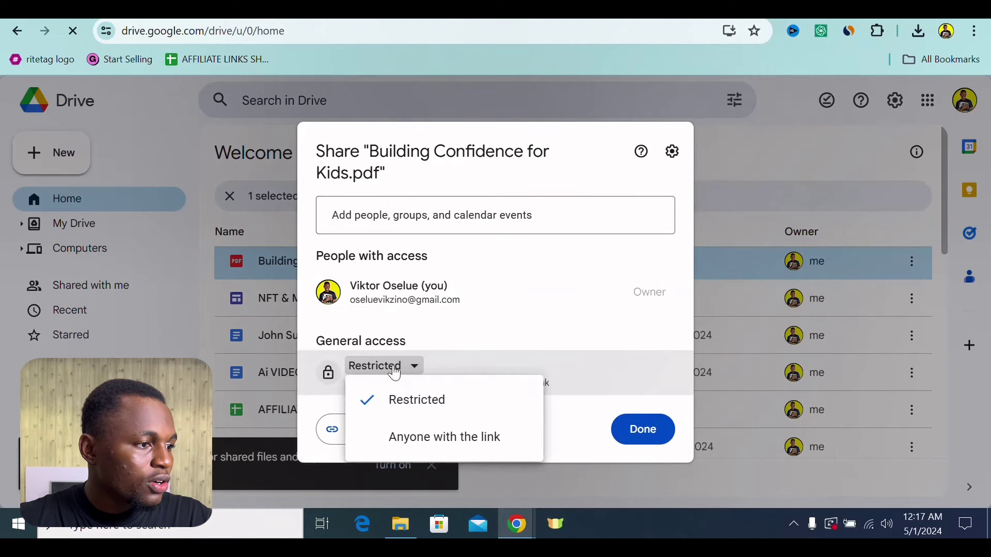
click(479, 436)
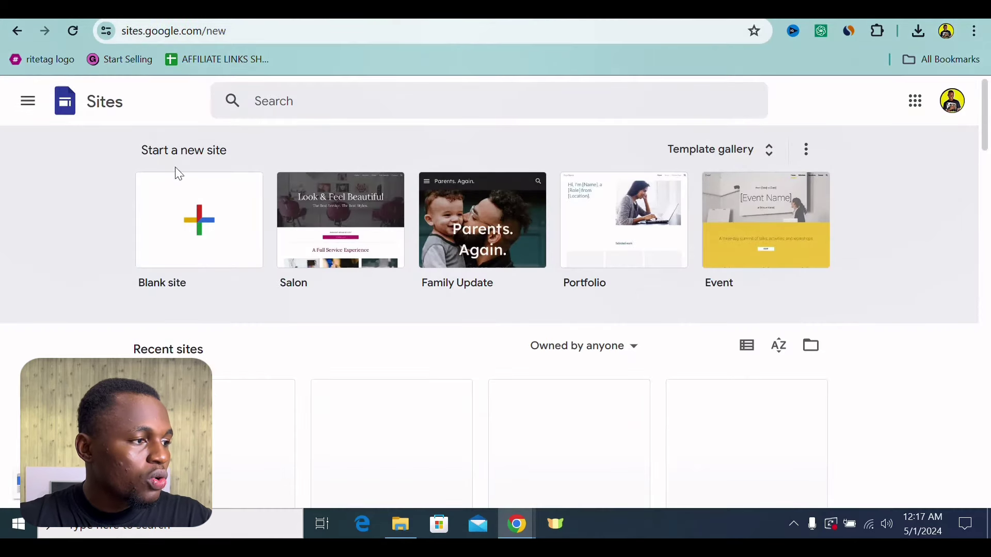
Create a blank site and replace its page title with "Building Confidence for Kids", copied from the ebook's page on Free PLR Download
click(217, 227)
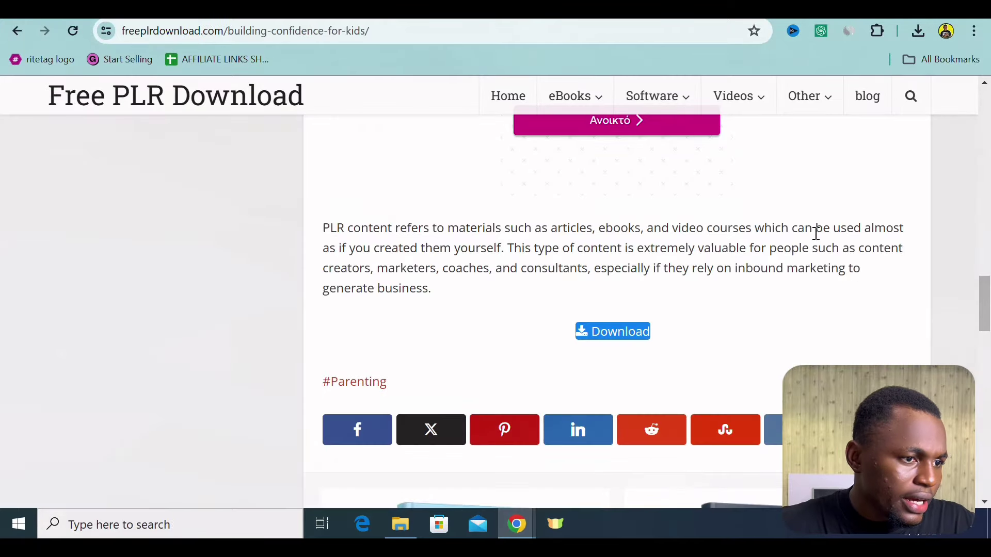
drag(987, 310, 979, 179)
drag(393, 154, 847, 149)
key(ctrl+c)
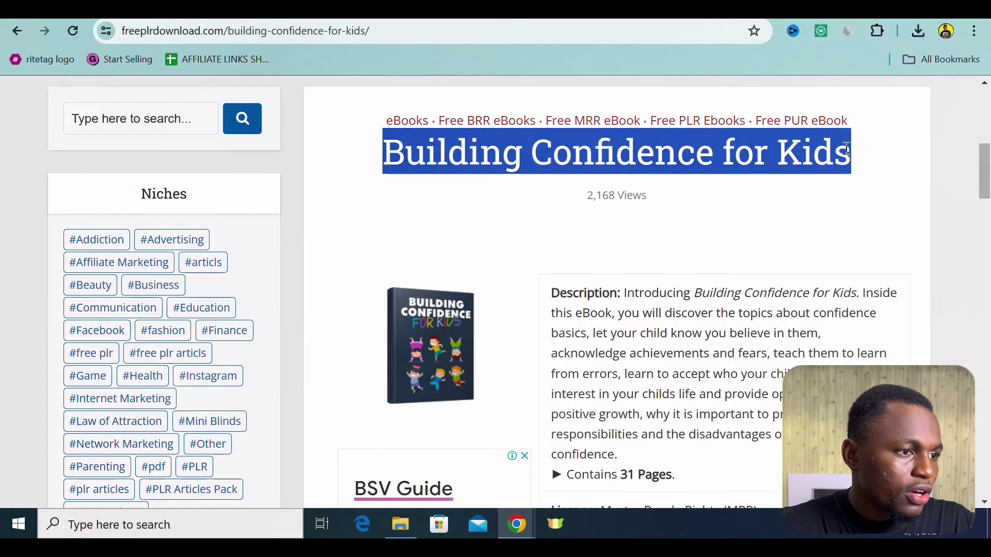
right_click(782, 168)
click(594, 182)
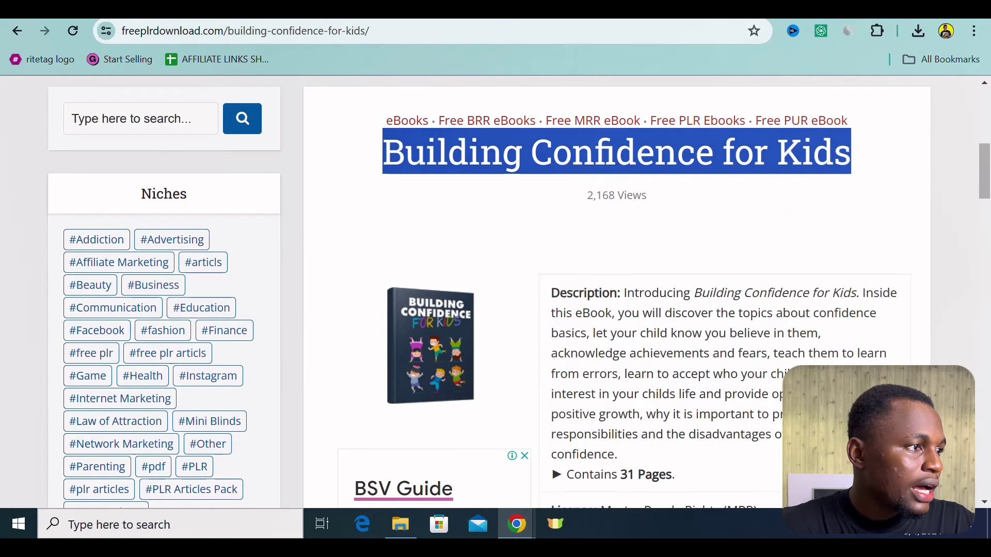
key(ctrl+Tab)
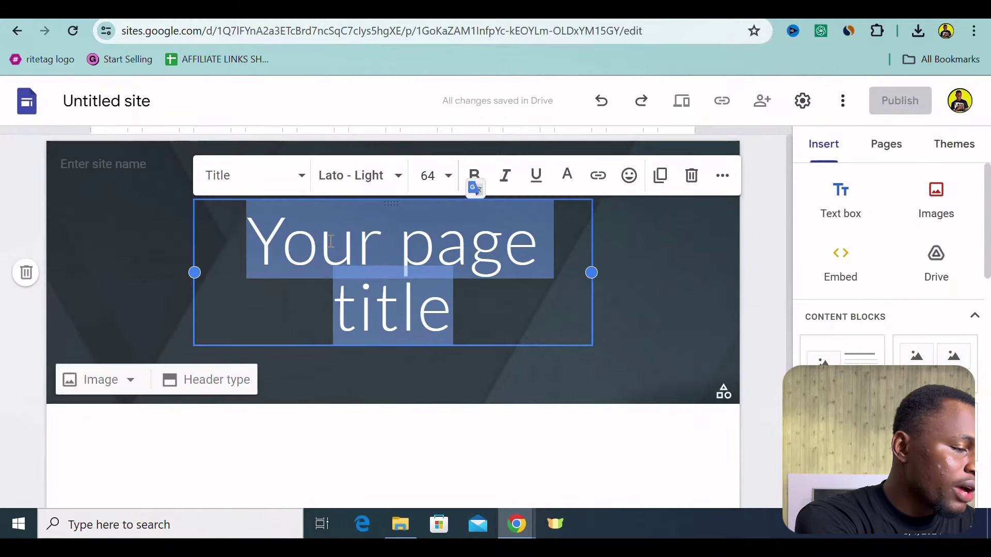
key(ctrl+v)
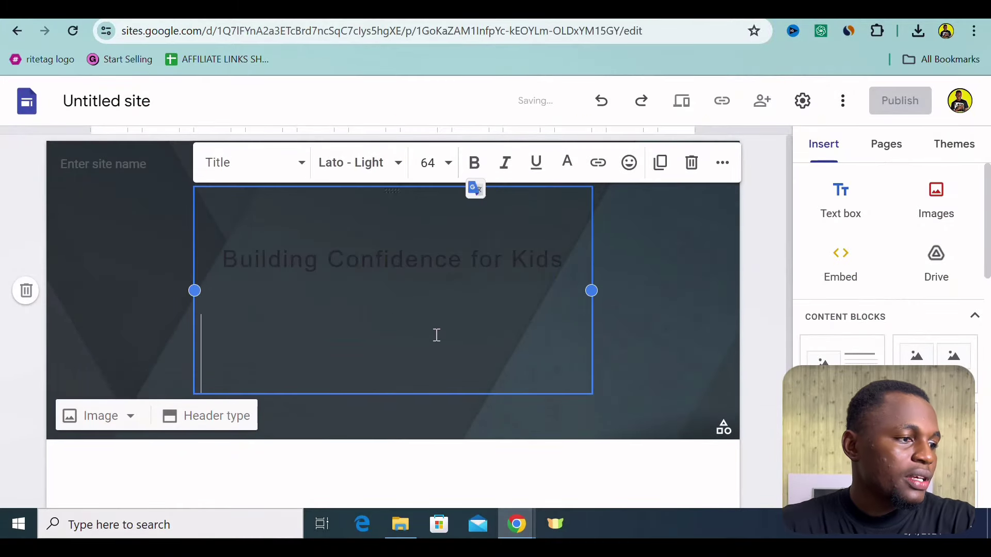
key(BackSpace)
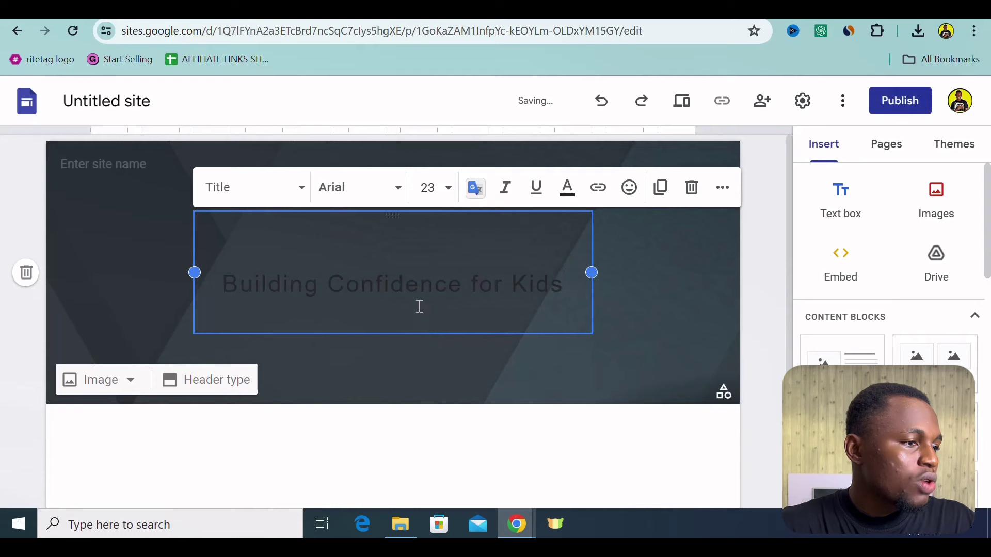
Format the page title in white, bold Arial Black
triple_click(411, 292)
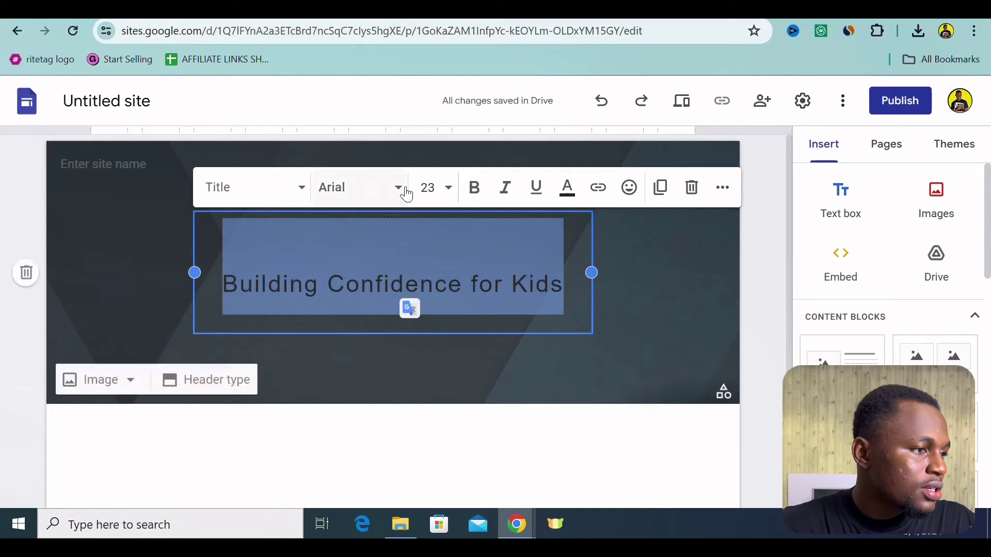
click(567, 188)
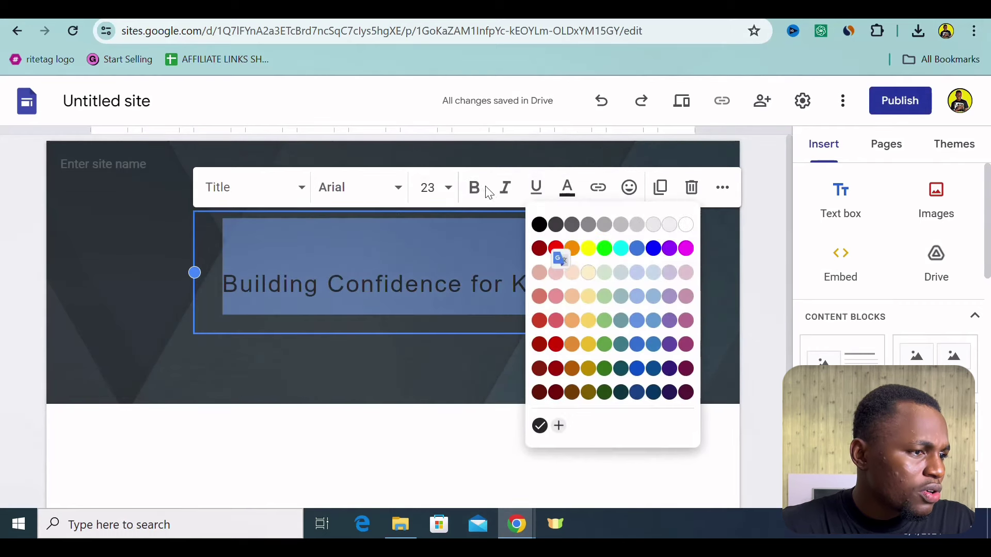
click(687, 226)
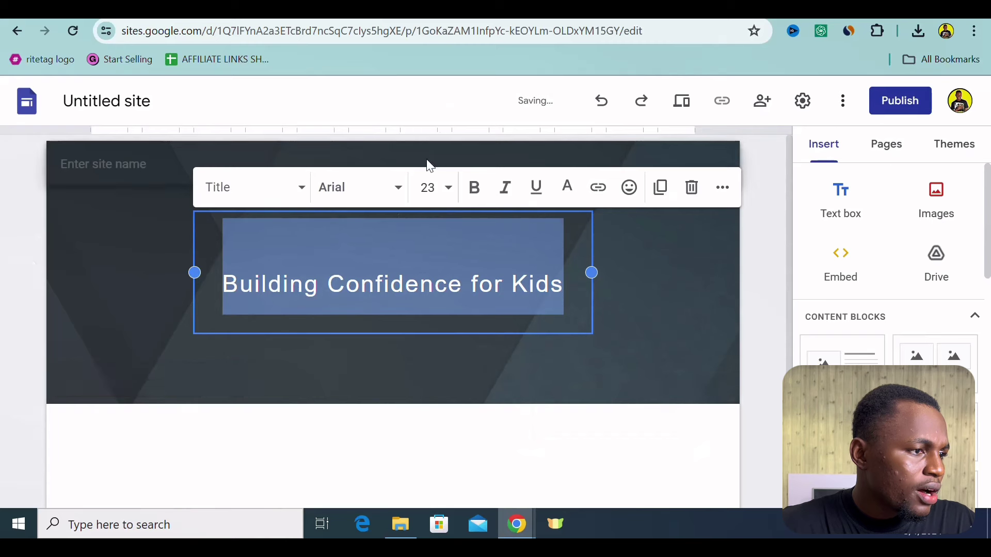
click(476, 189)
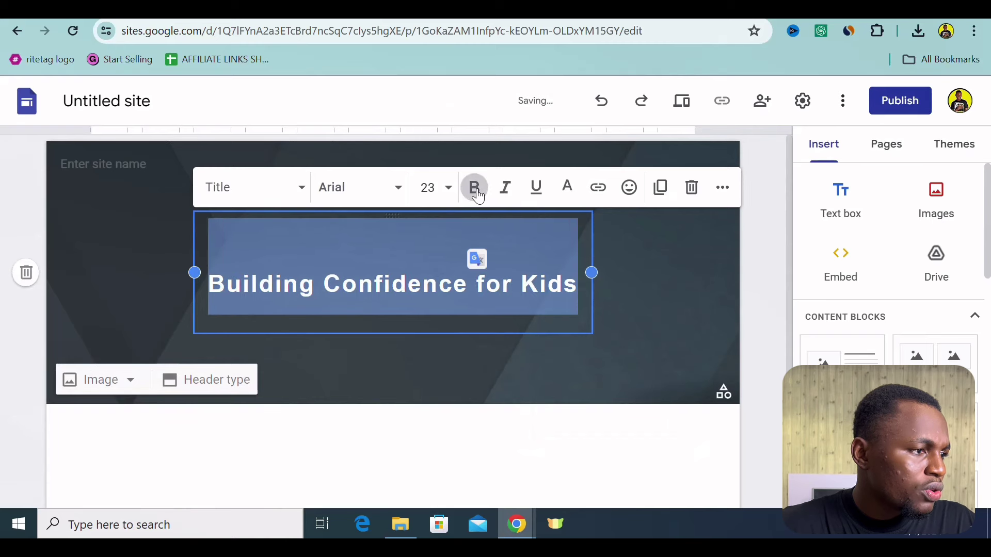
click(394, 201)
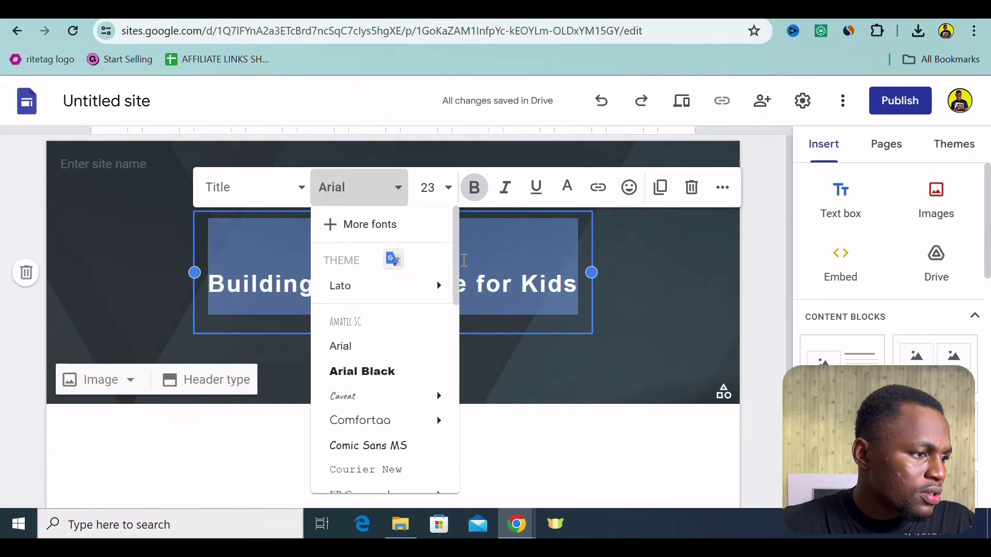
click(356, 382)
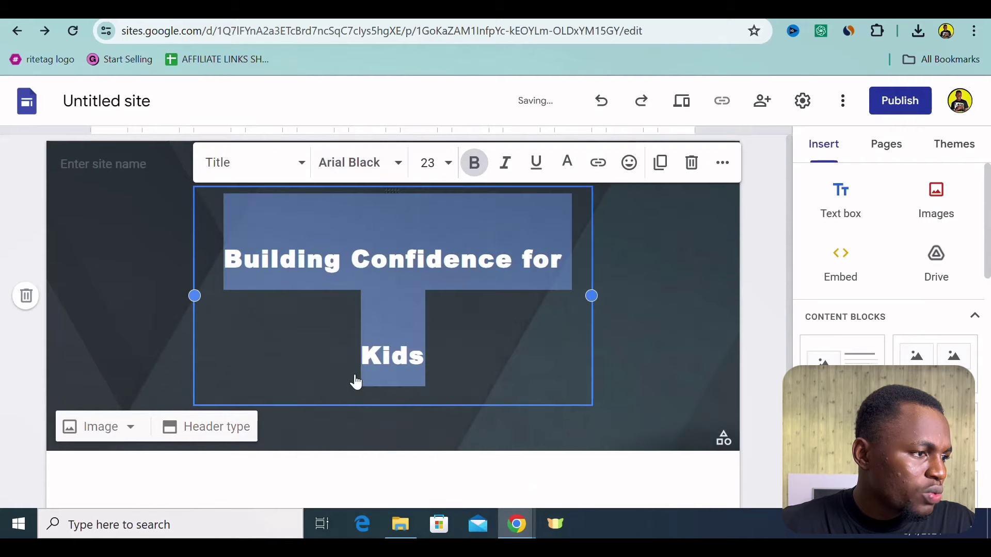
Widen the title box on both sides and set the title's font size to 30 so it fits on one line
drag(591, 296, 669, 290)
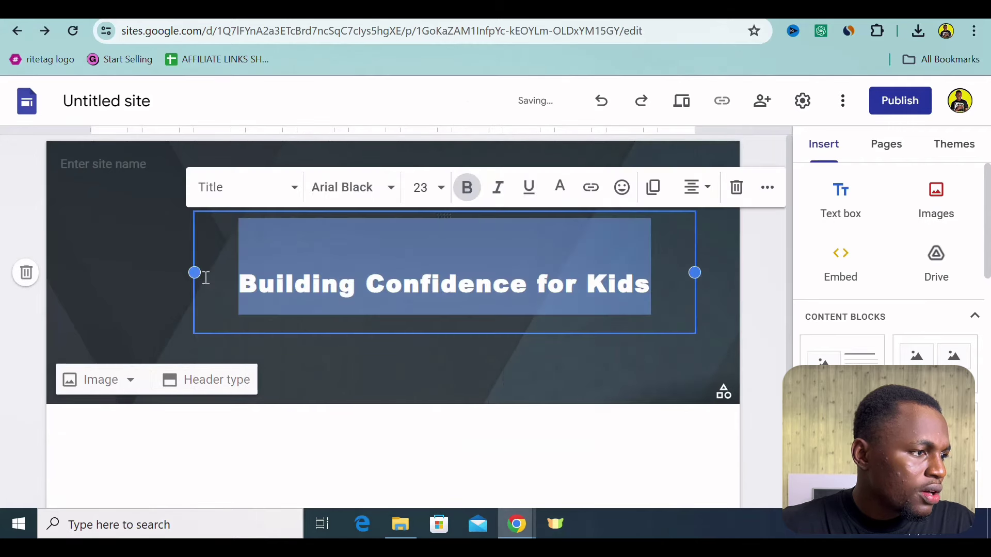
click(440, 187)
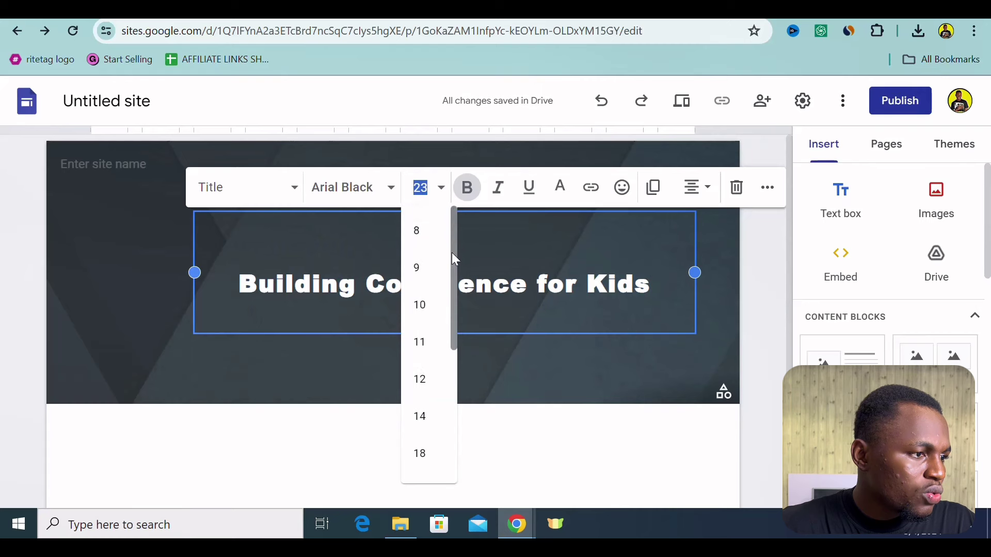
drag(453, 254, 466, 360)
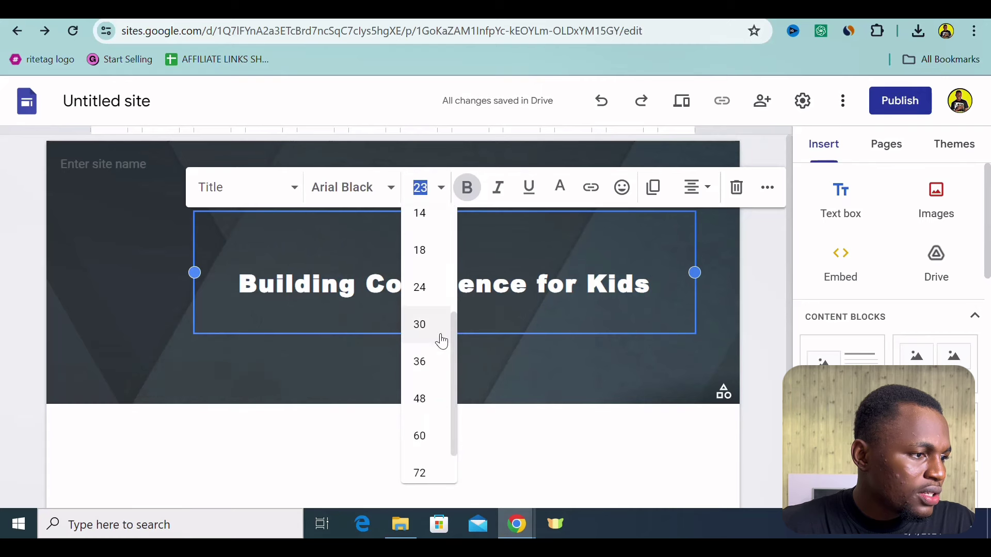
click(414, 323)
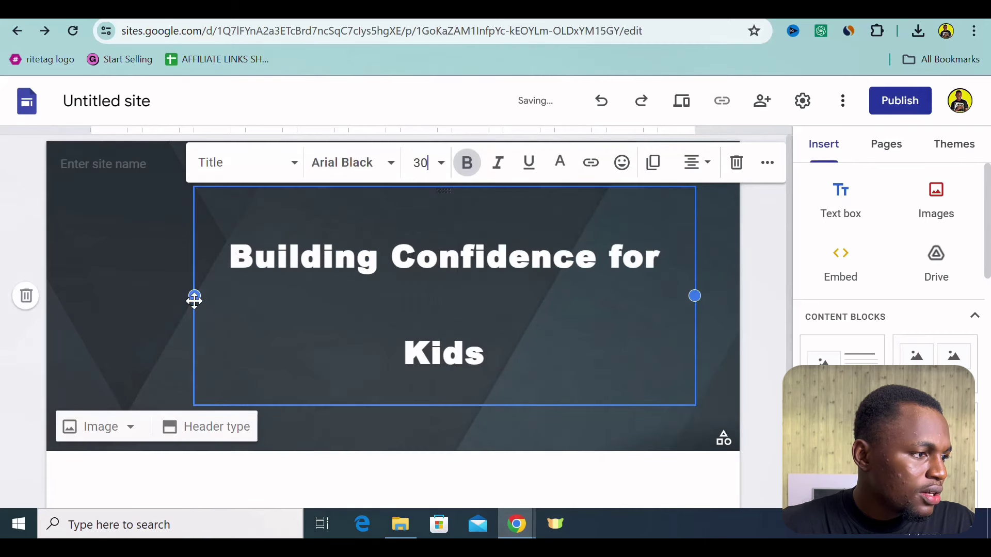
drag(194, 298, 119, 292)
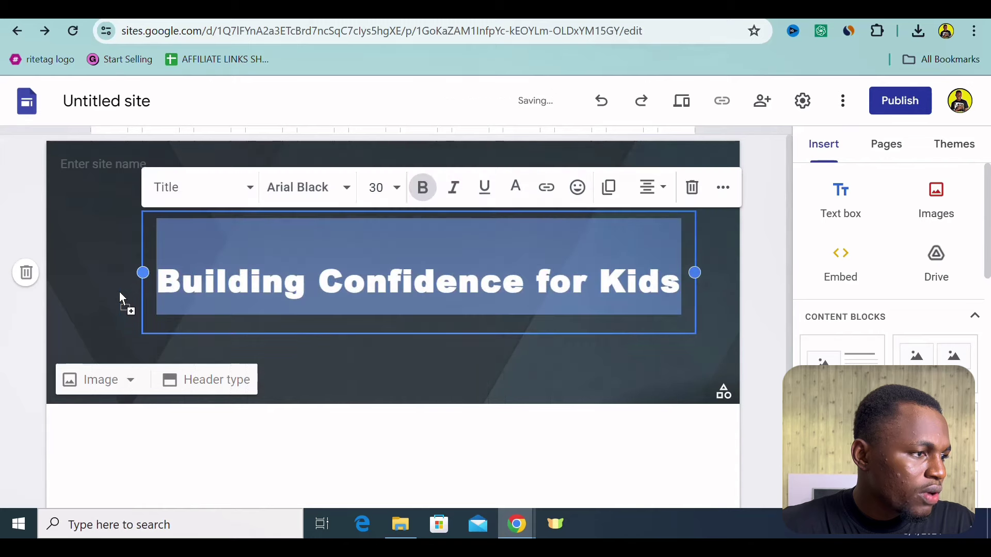
click(250, 188)
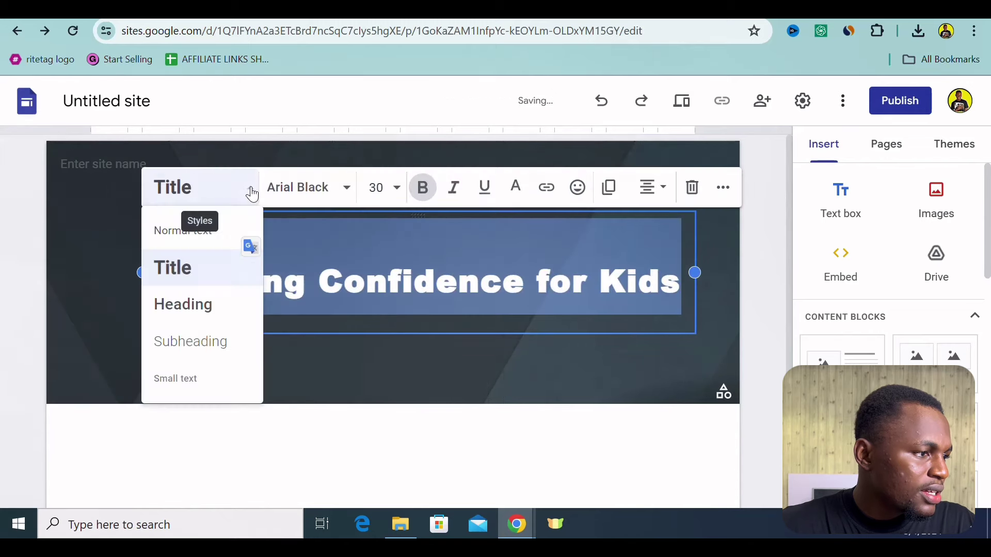
click(452, 364)
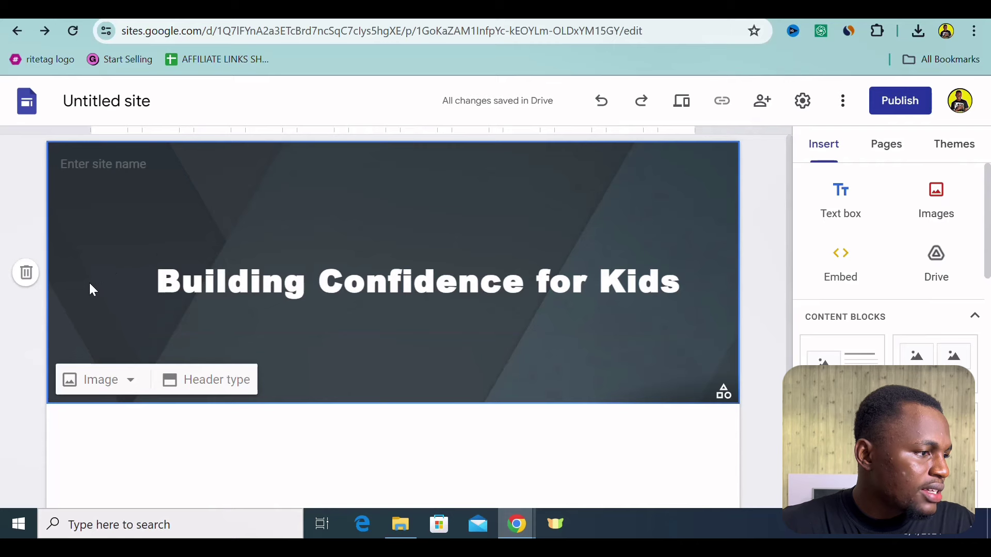
Search Google Images for "parenting" and set the photo of a family's shadows as the header background
click(80, 386)
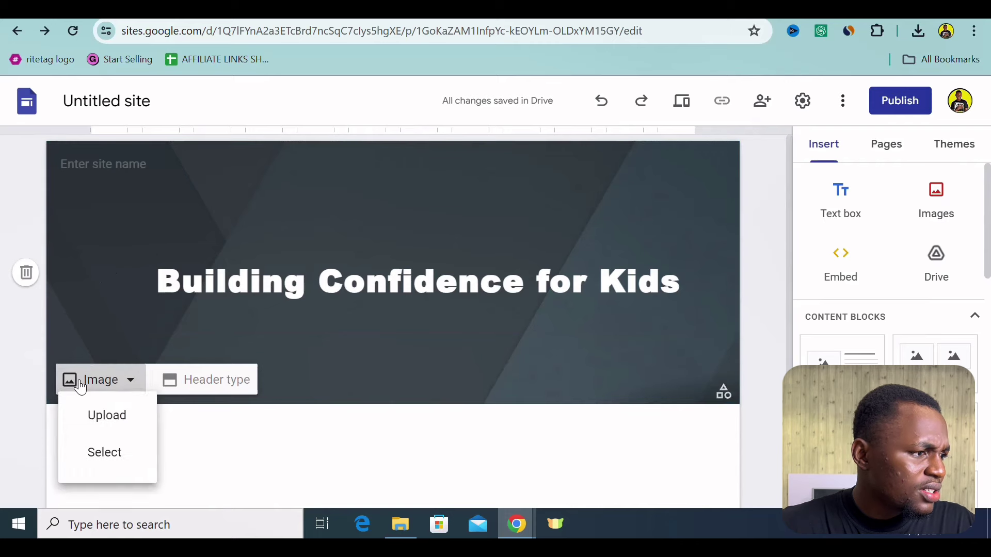
click(127, 463)
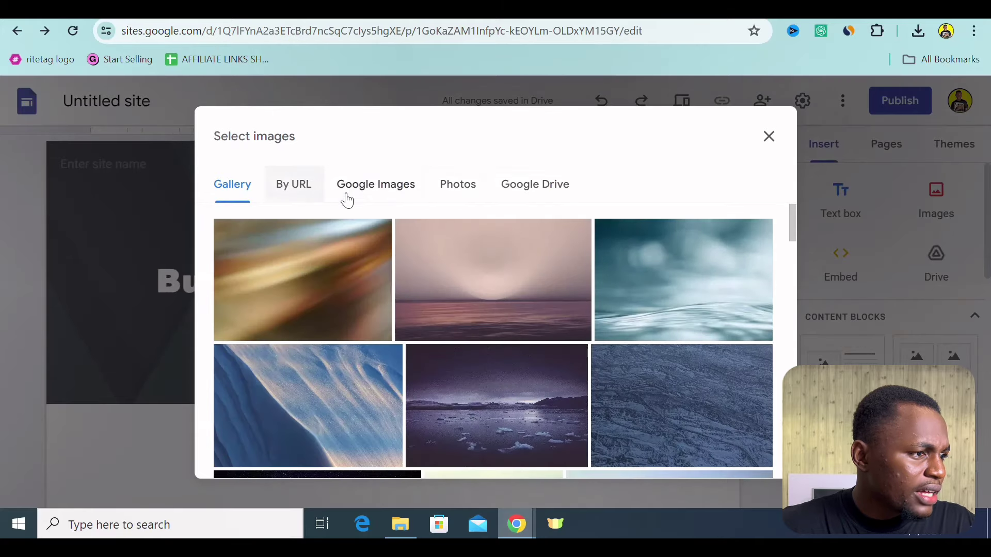
click(368, 200)
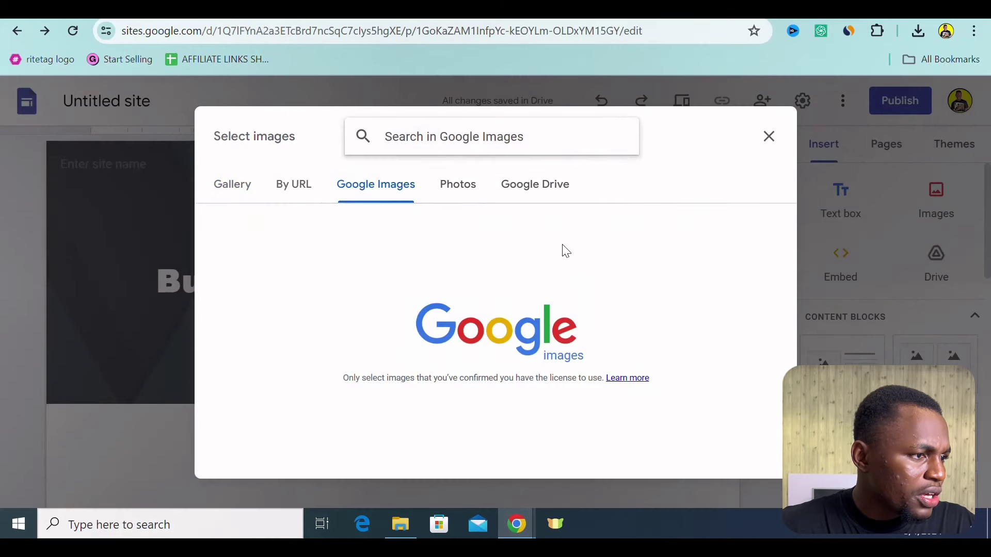
text(P)
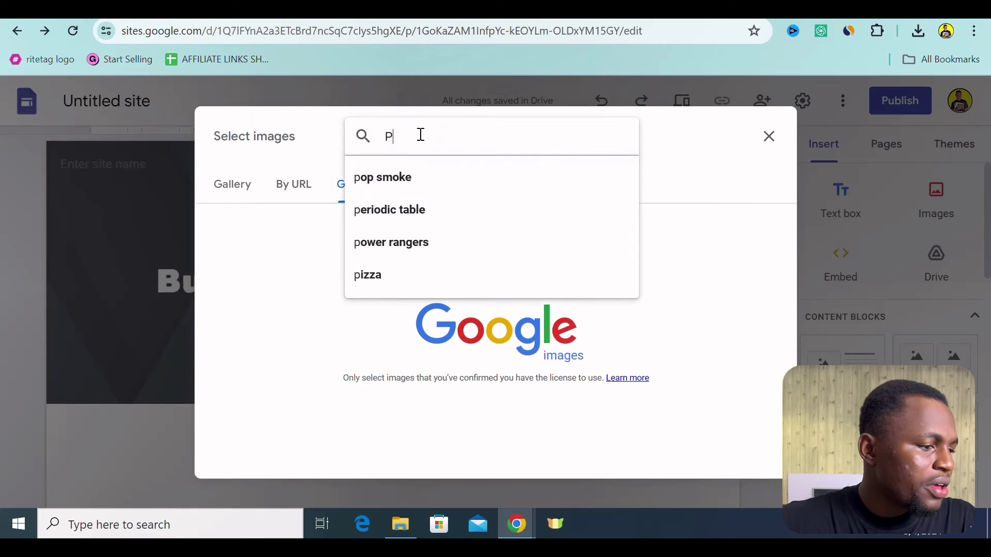
text(ARENTINH)
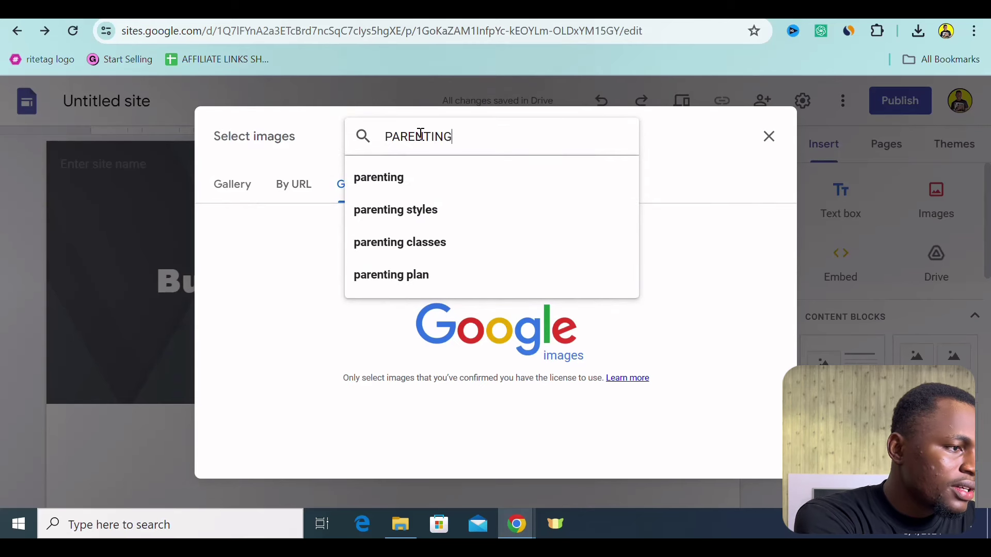
click(406, 181)
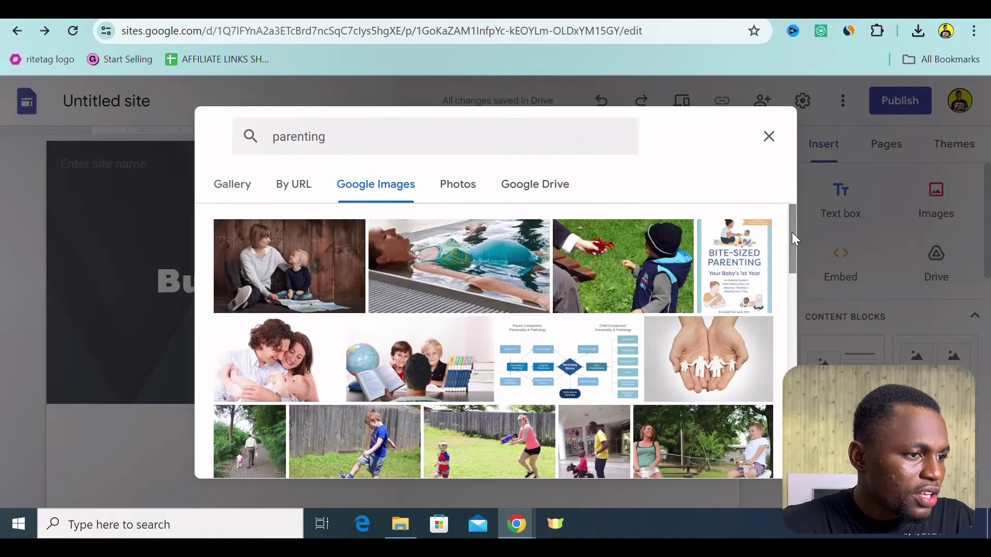
drag(793, 236, 812, 368)
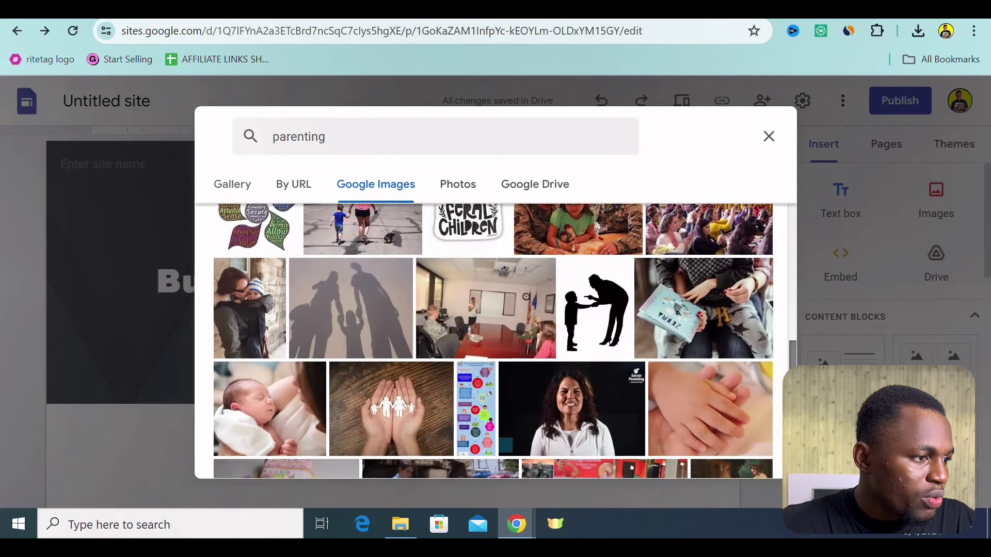
click(329, 320)
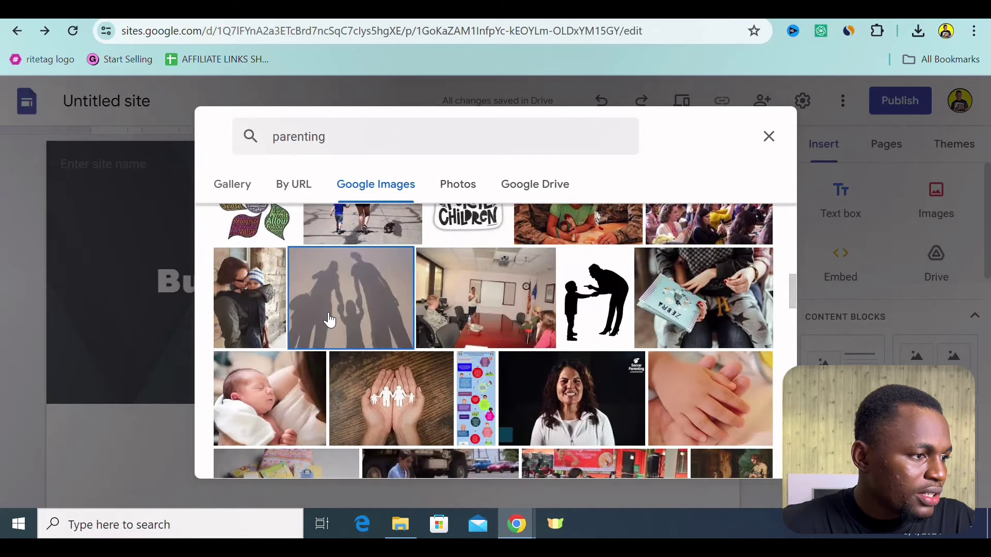
click(751, 454)
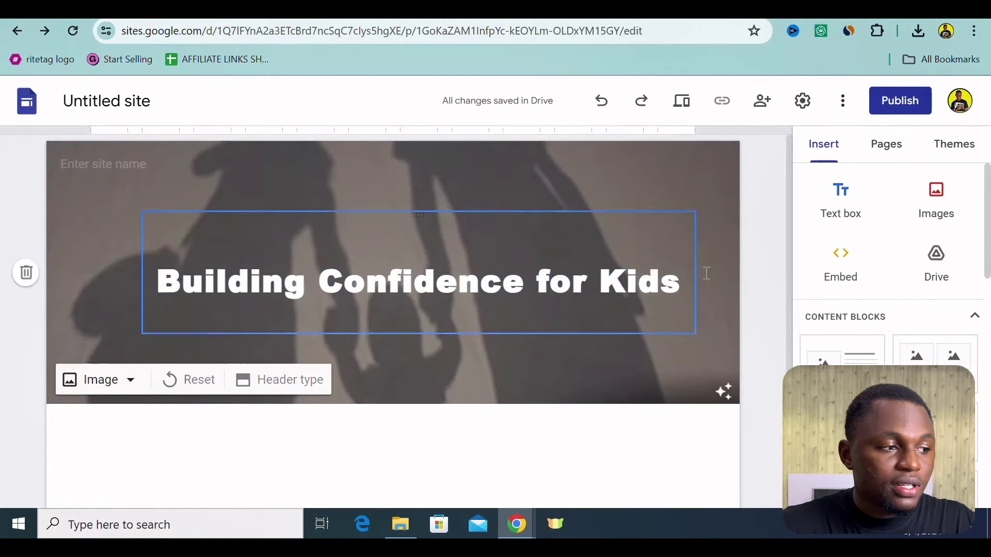
scroll(793, 240, down, 1)
scroll(791, 238, down, 1)
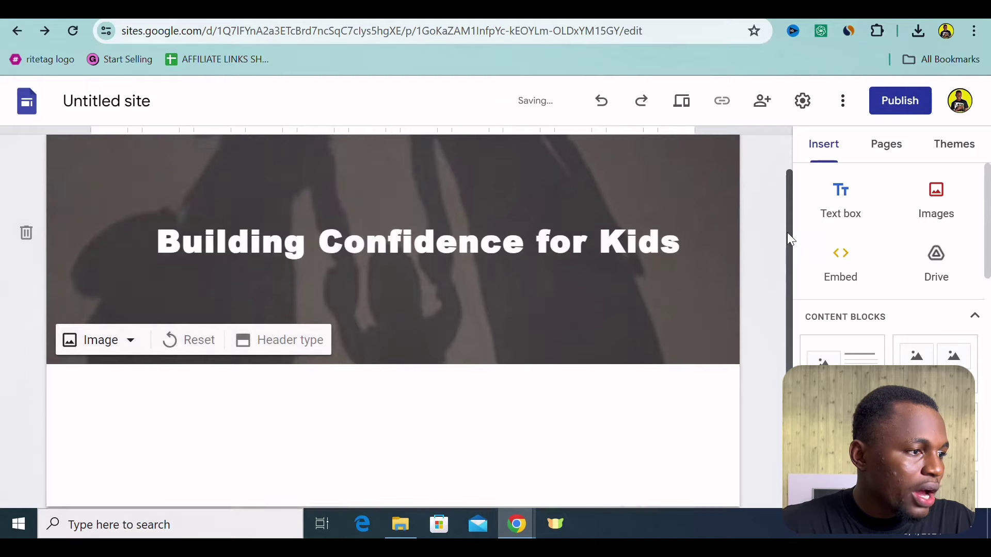
scroll(788, 233, up, 1)
scroll(782, 216, down, 1)
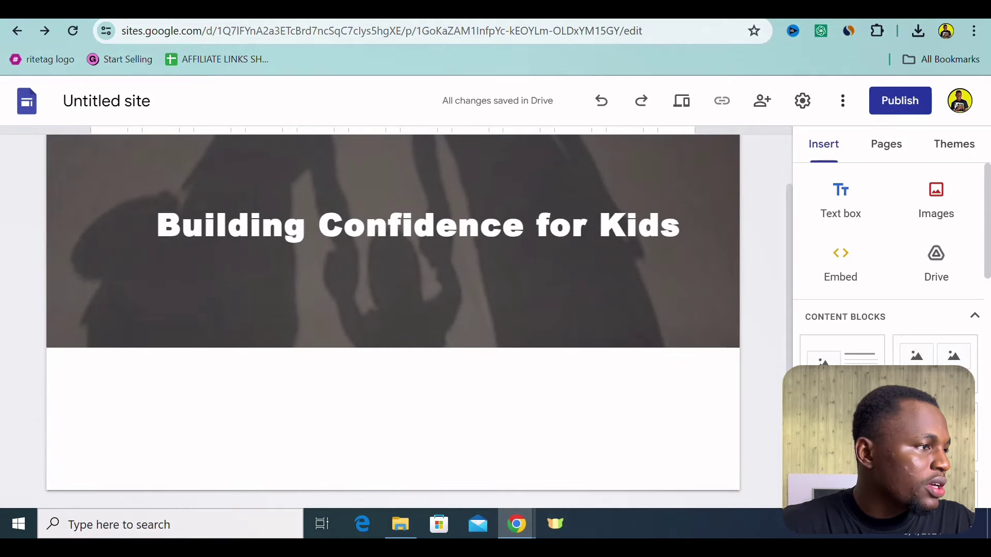
Search Google in a new browser tab for "DOWNLOAD NOW png" and show the image results
key(ctrl+t)
text(D)
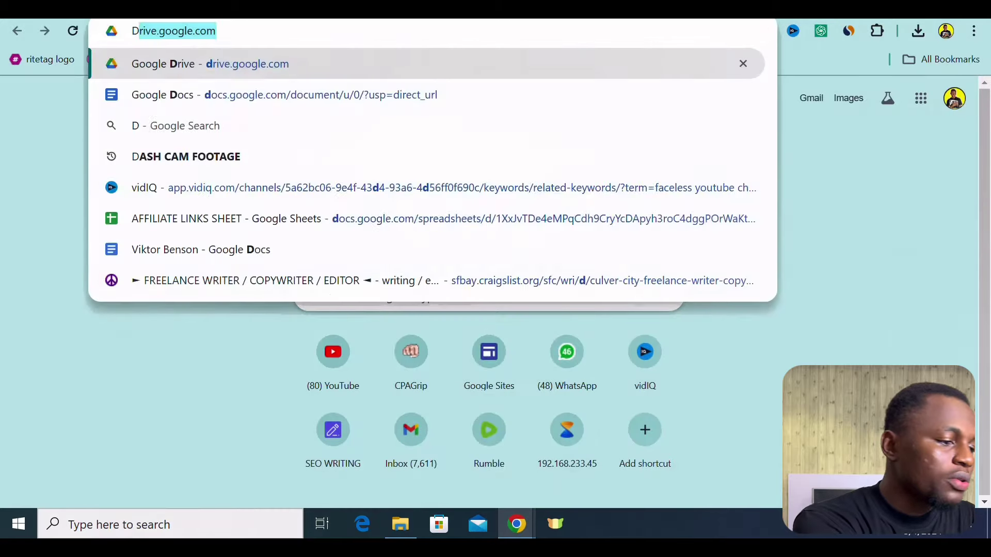
text(OWNLOAD)
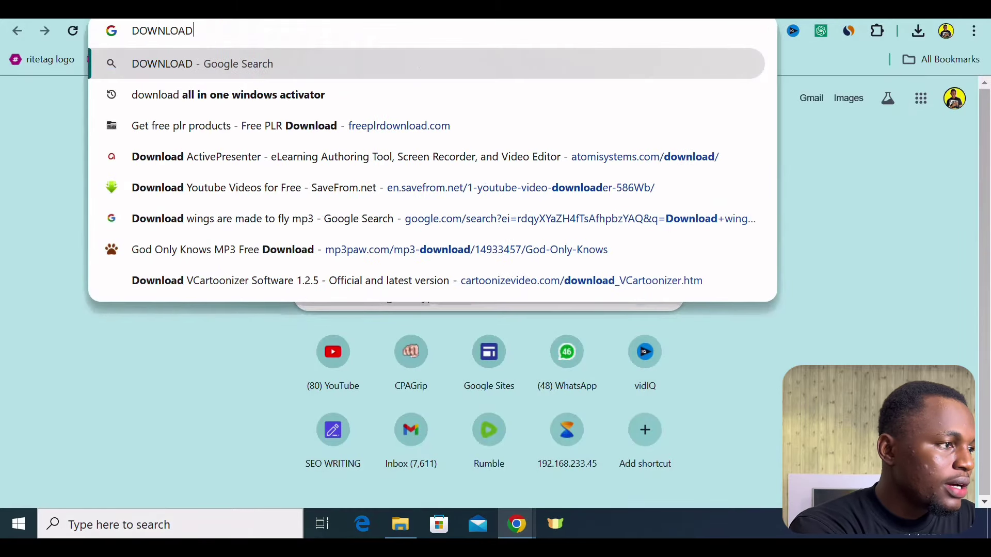
text( NOW p)
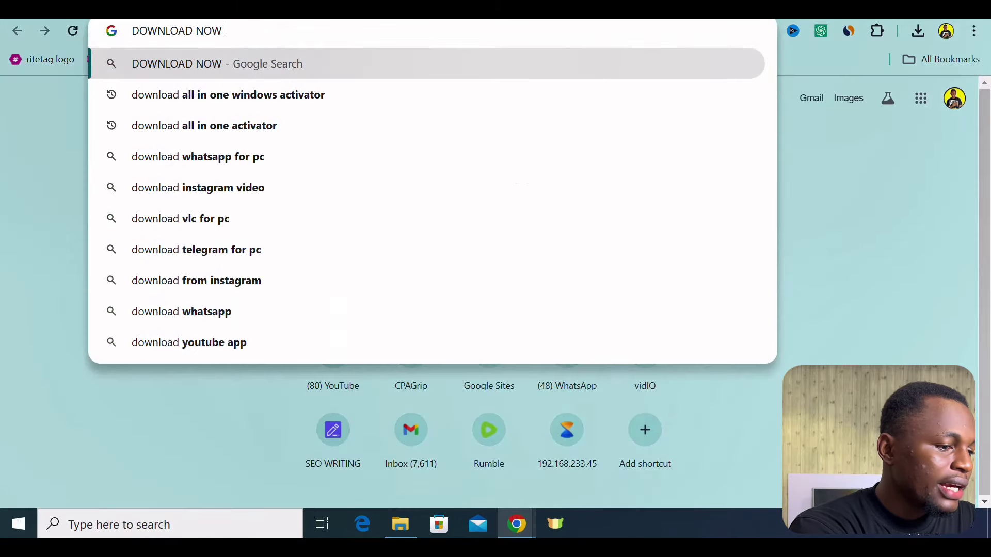
text(ng)
key(Return)
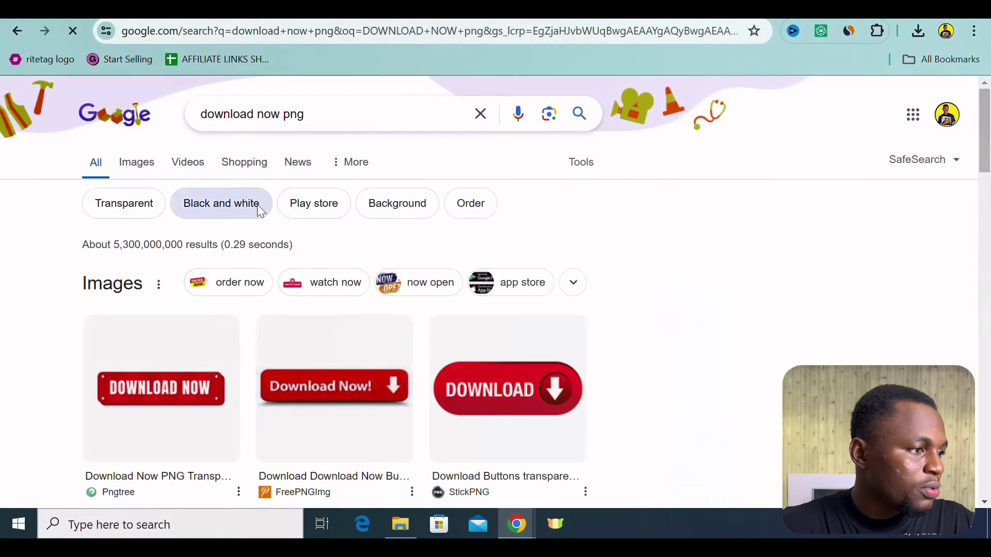
click(140, 178)
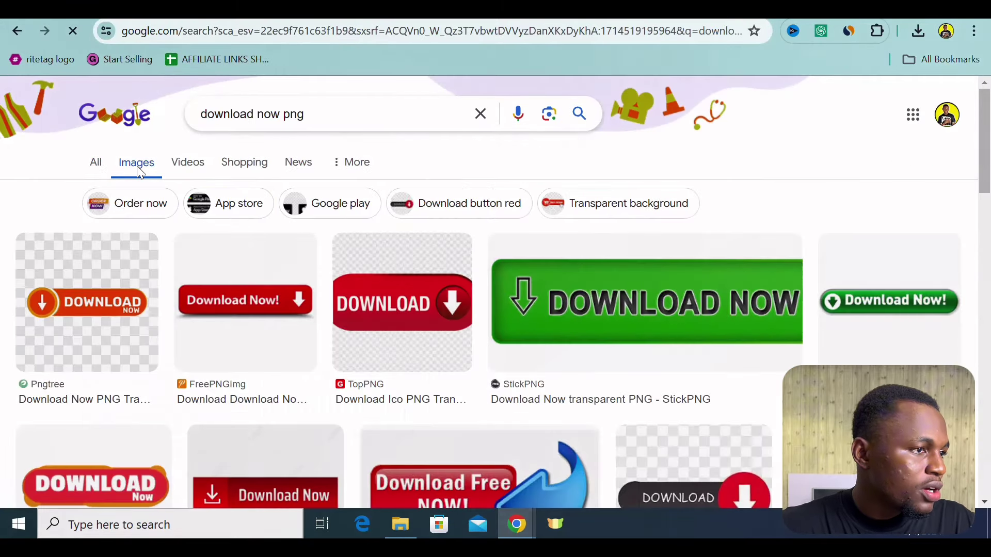
Save FreePNGImg's red DOWNLOAD button image from the results to the Downloads folder as 25409-1-download-now-button-red
drag(985, 115, 986, 133)
scroll(437, 298, down, 4)
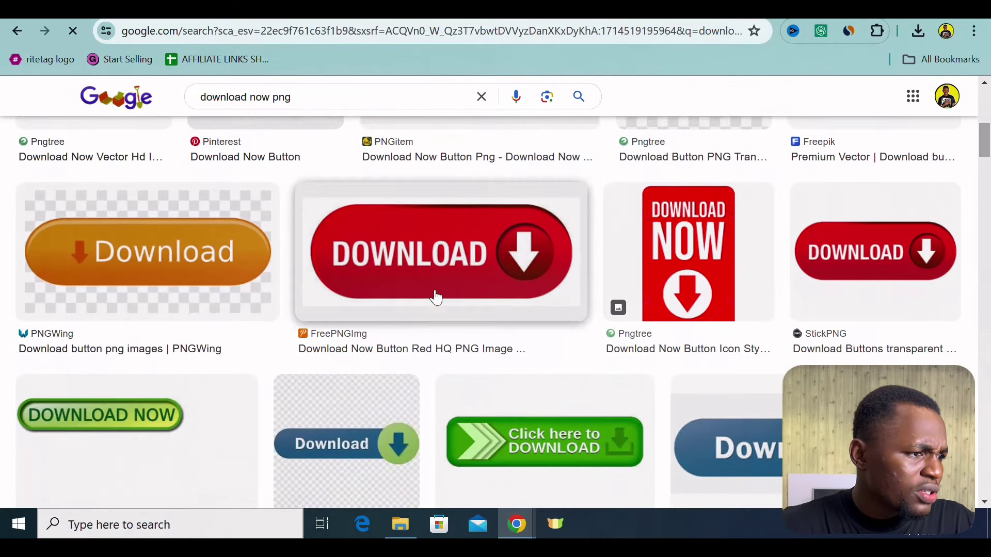
click(436, 298)
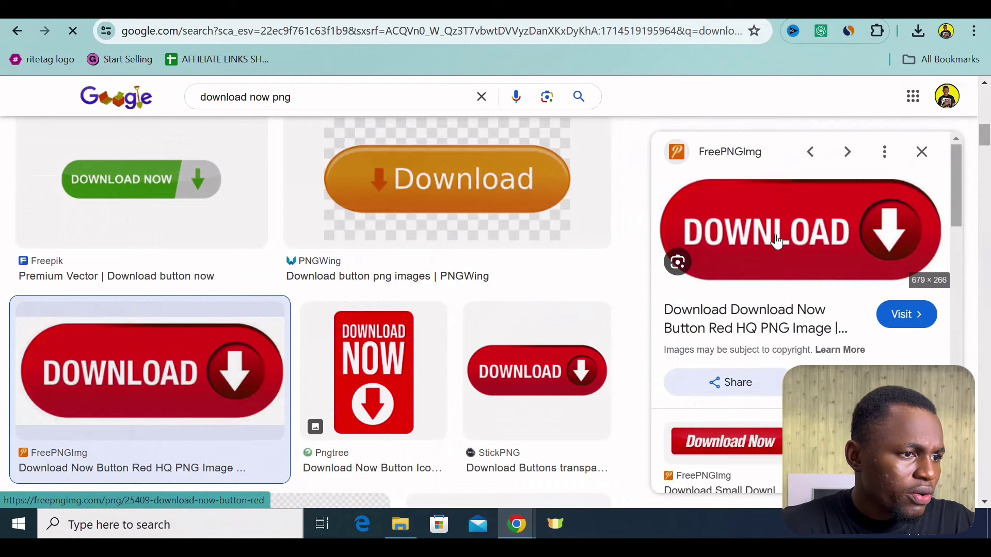
right_click(748, 227)
scroll(826, 312, down, 1)
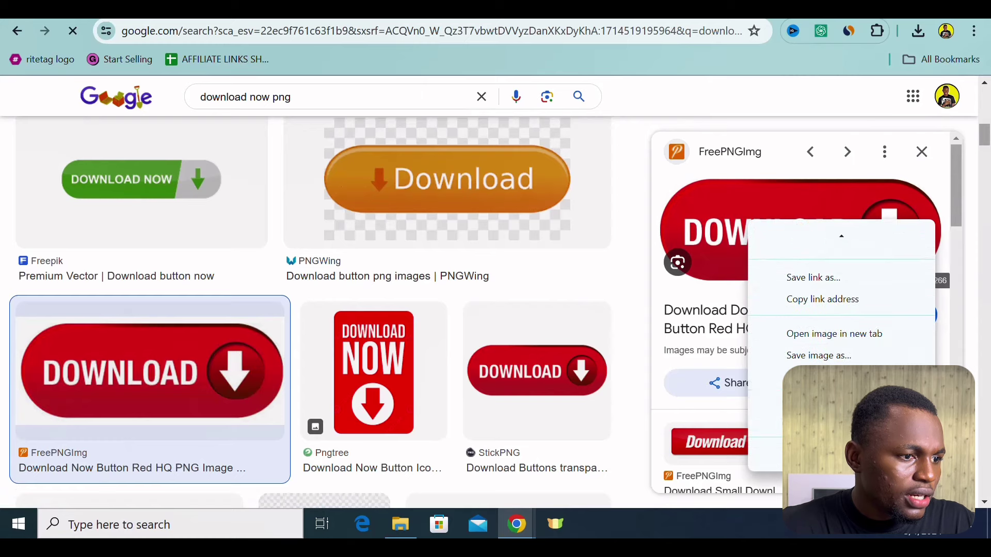
click(797, 357)
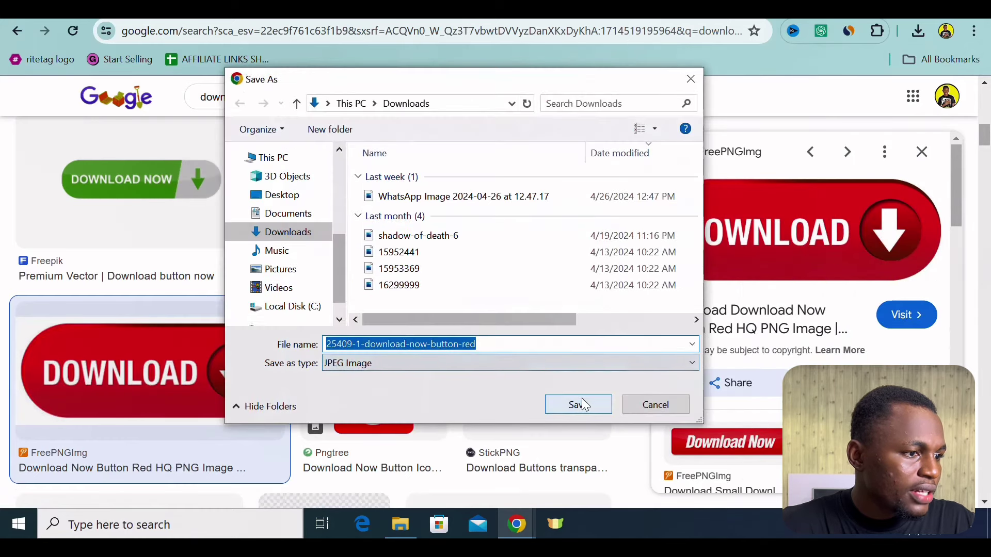
click(573, 399)
Switch to the Google Sites editor and upload the image 25409-1-download-now-button-red from the Downloads folder
key(ctrl+Tab)
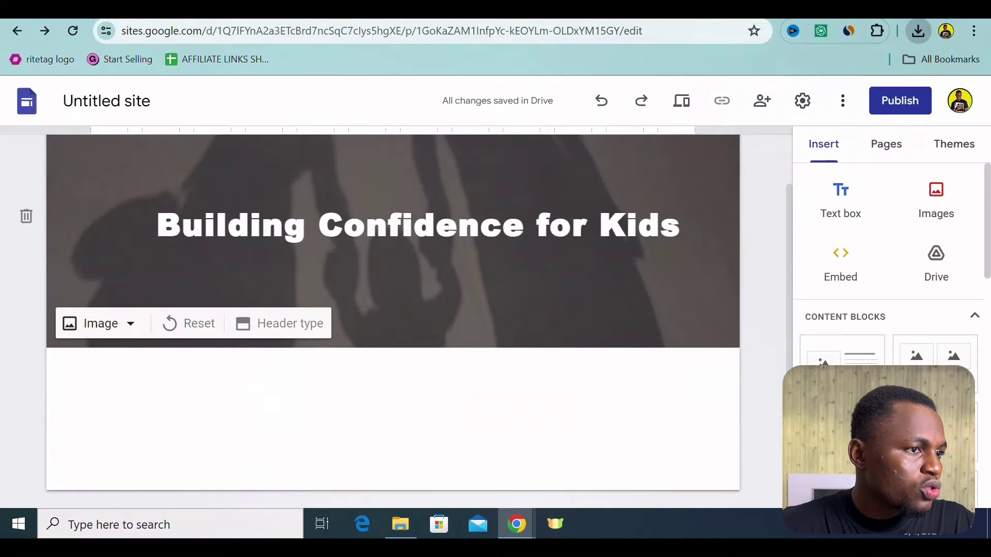
click(931, 204)
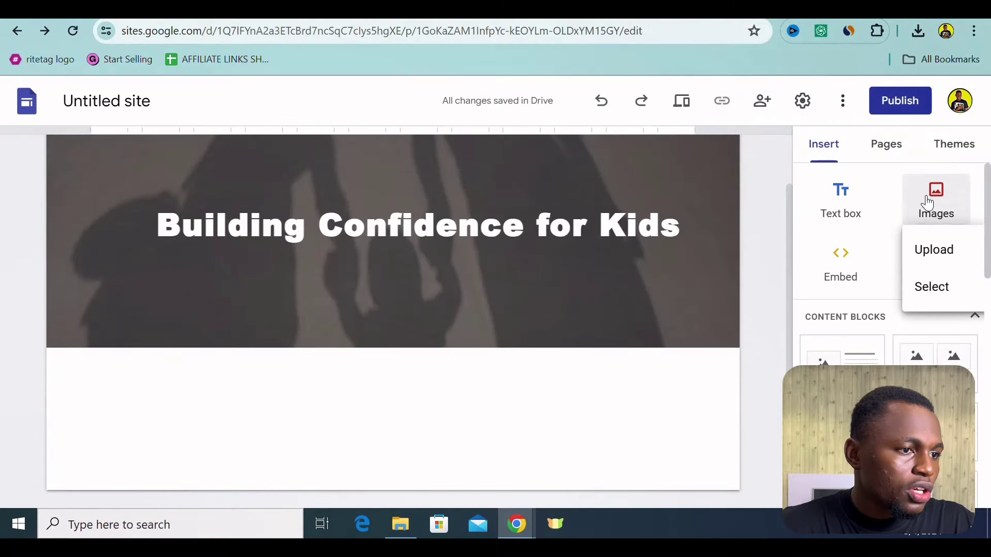
click(935, 251)
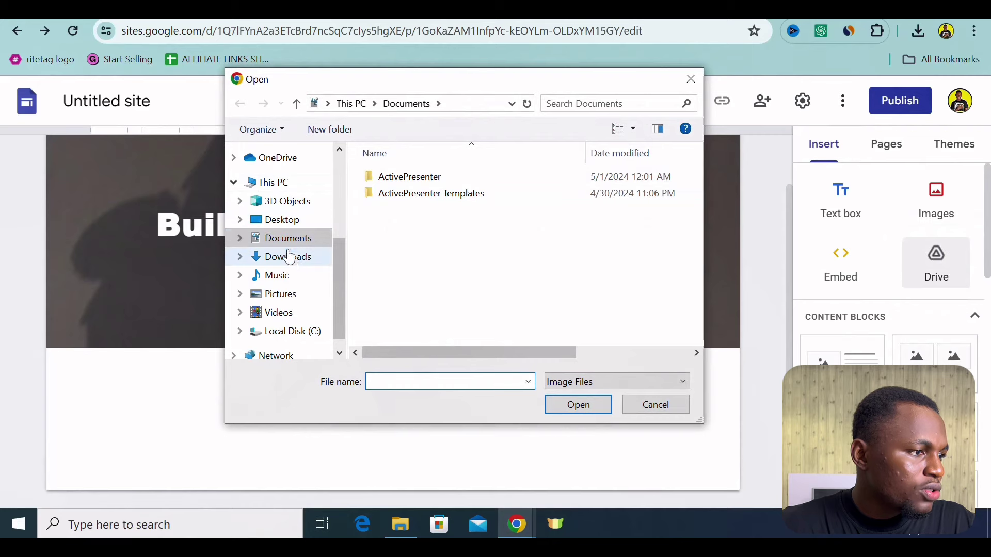
click(292, 261)
double_click(421, 194)
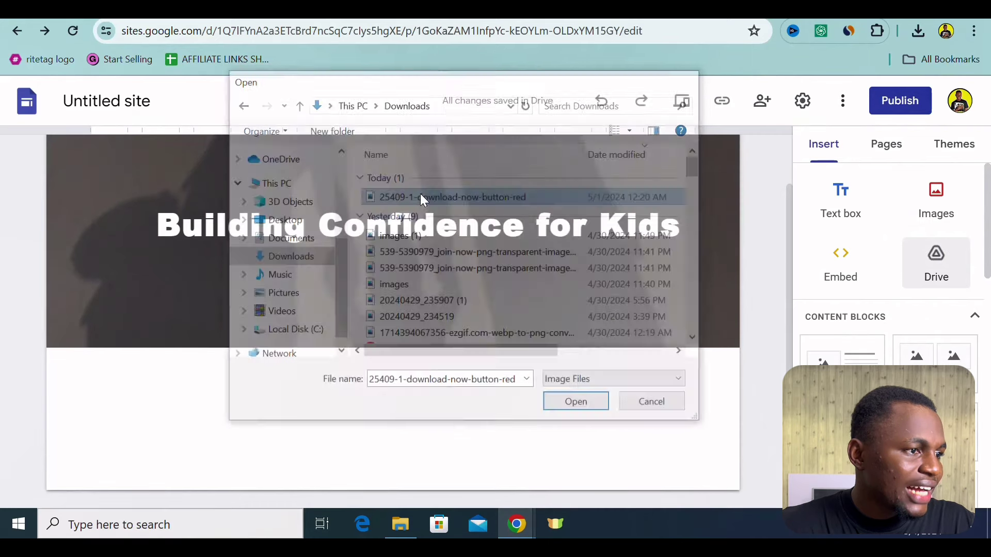
Enlarge the red download button image and center it below the header
drag(212, 306, 405, 300)
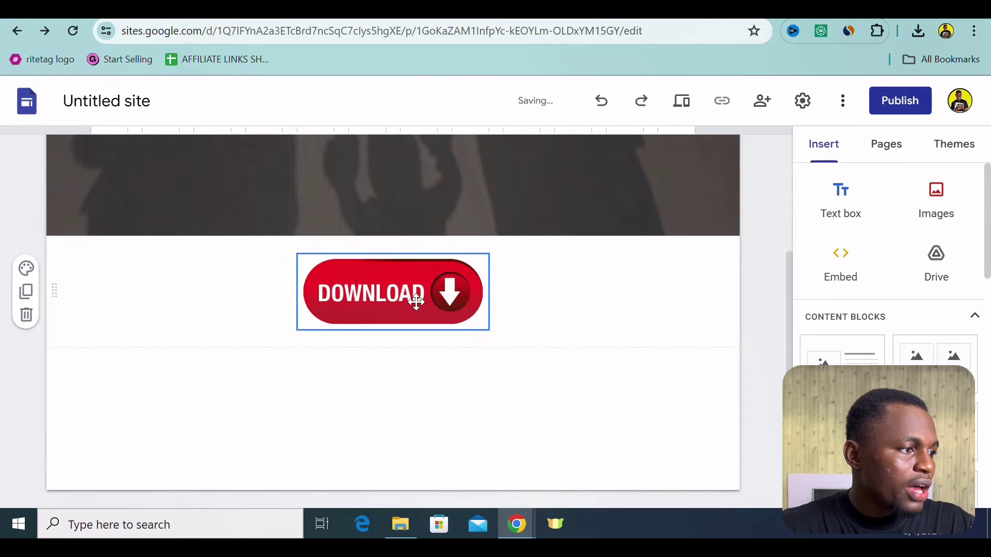
click(481, 322)
drag(488, 329, 542, 348)
click(345, 402)
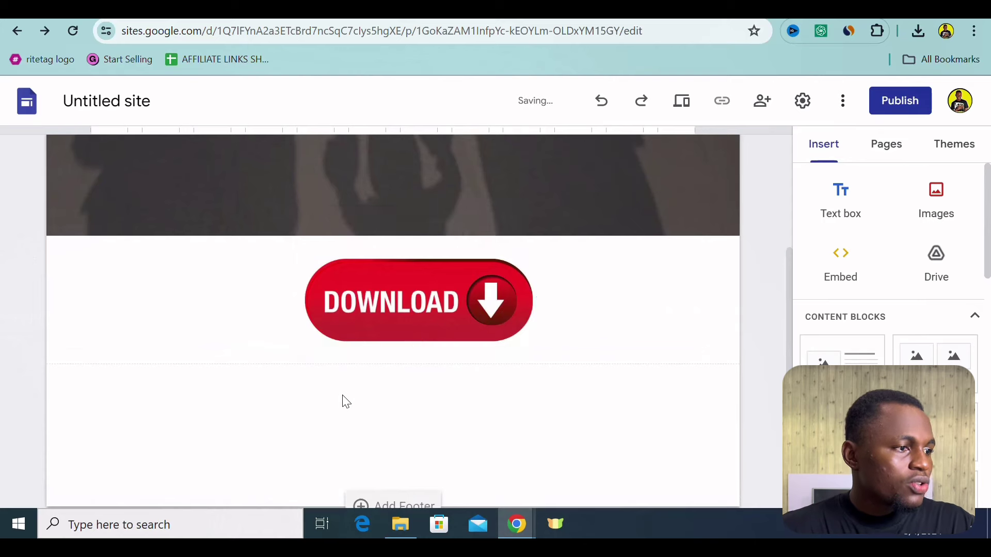
drag(383, 318, 369, 319)
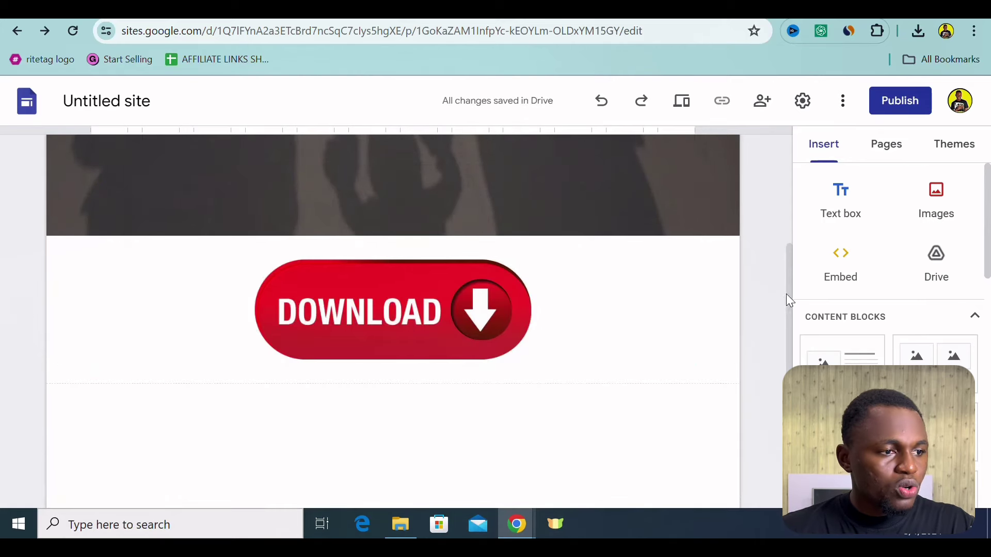
drag(787, 293, 781, 166)
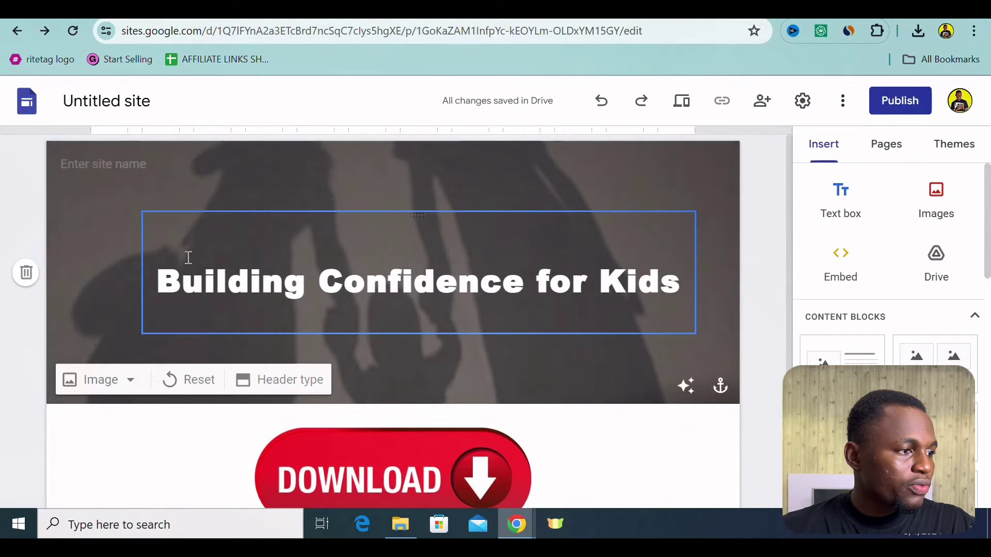
click(159, 281)
drag(786, 189, 787, 284)
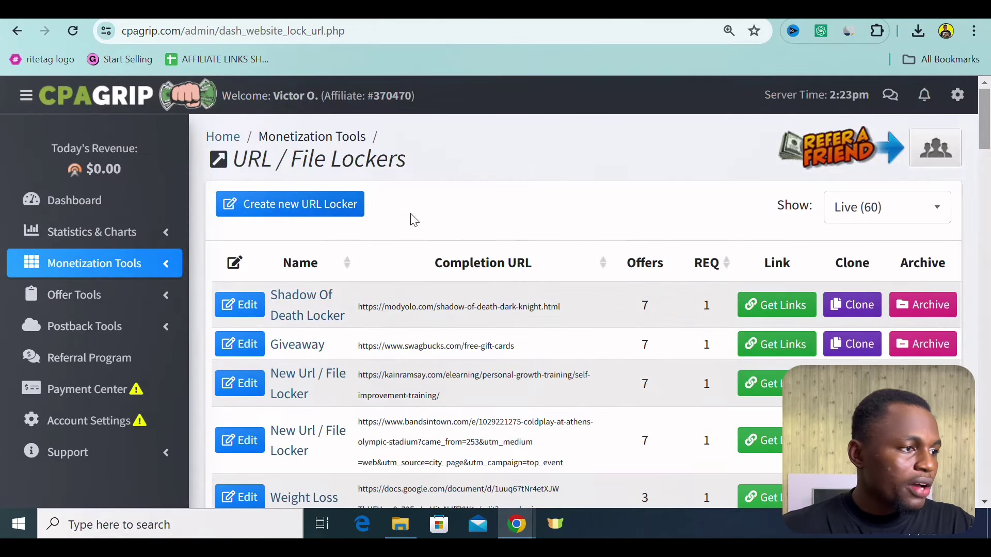
Start a new URL locker in CPAGrip and agree to the Terms of Service
click(302, 215)
drag(988, 201, 988, 358)
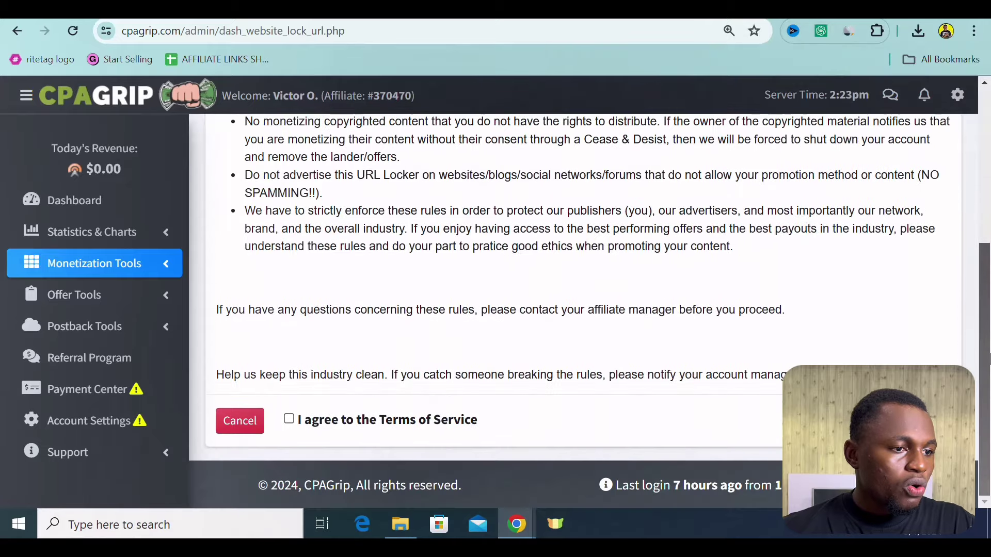
click(289, 421)
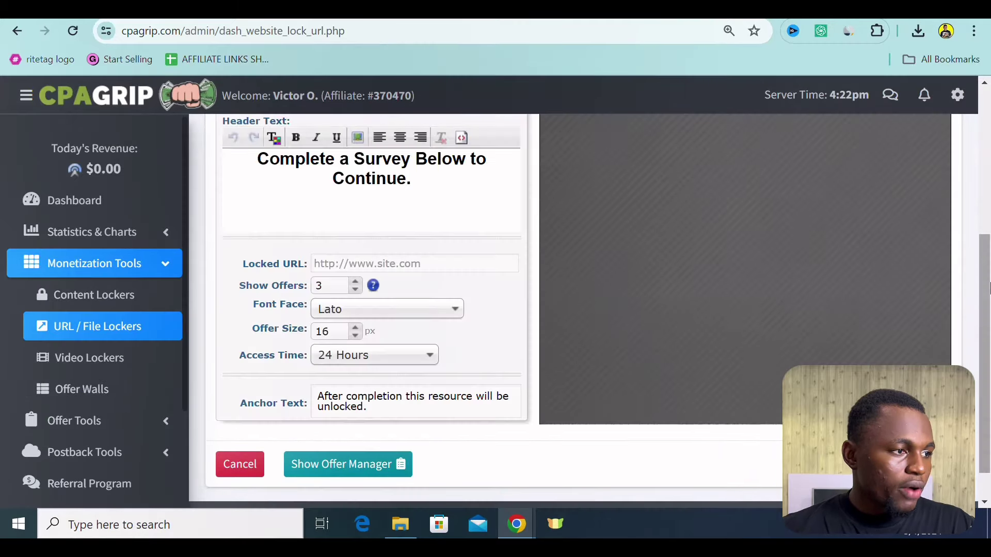
Apply the File Download Locker template to the new URL locker
scroll(983, 221, up, 2)
scroll(983, 221, up, 3)
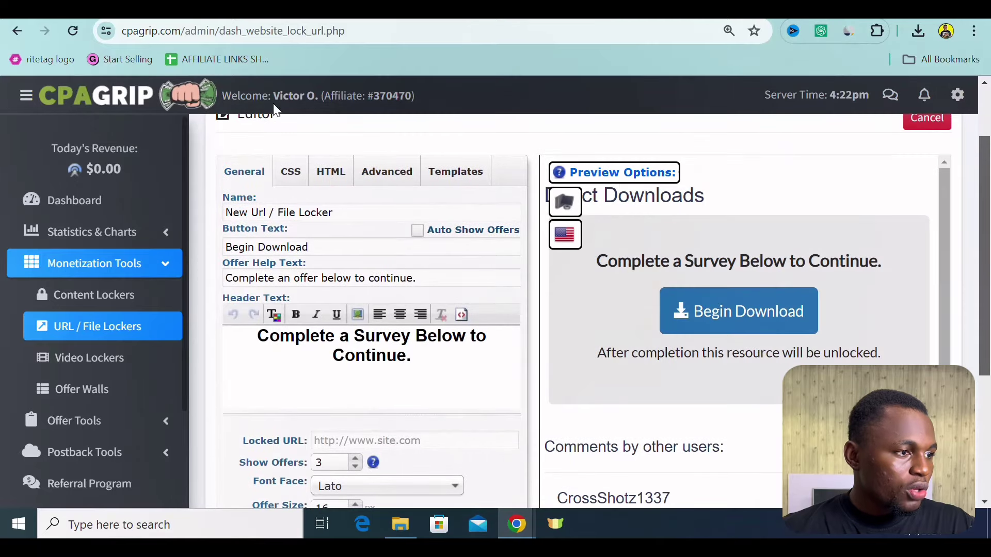
click(460, 171)
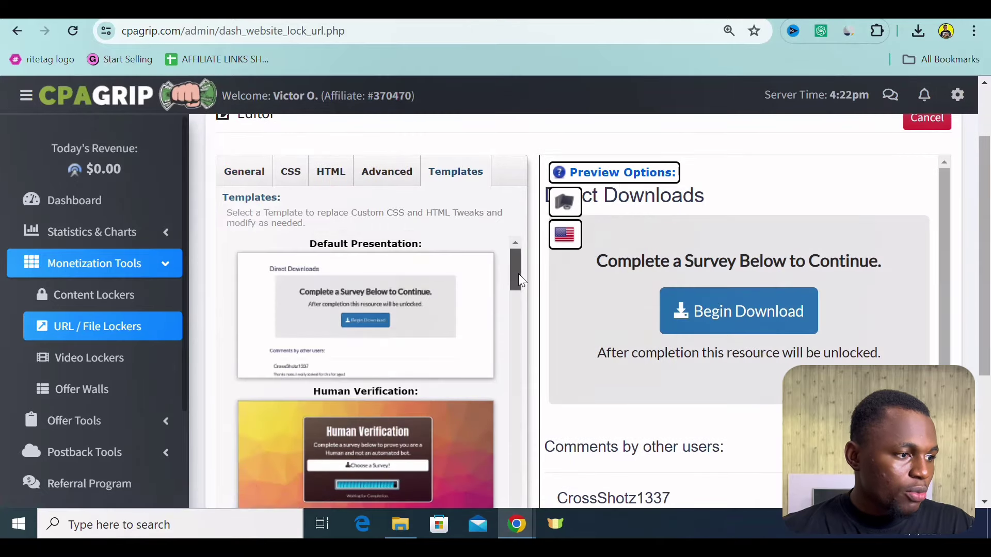
drag(518, 273, 527, 336)
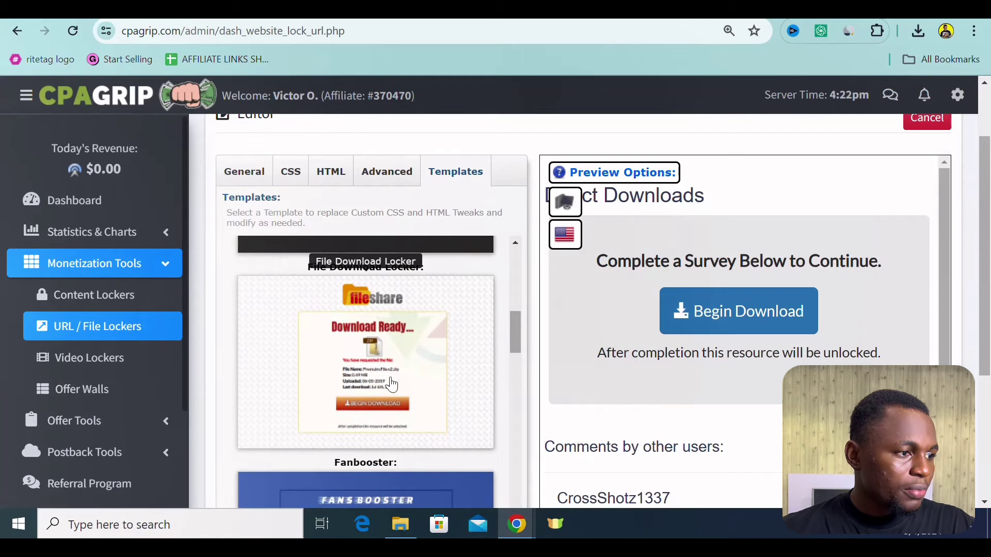
click(380, 355)
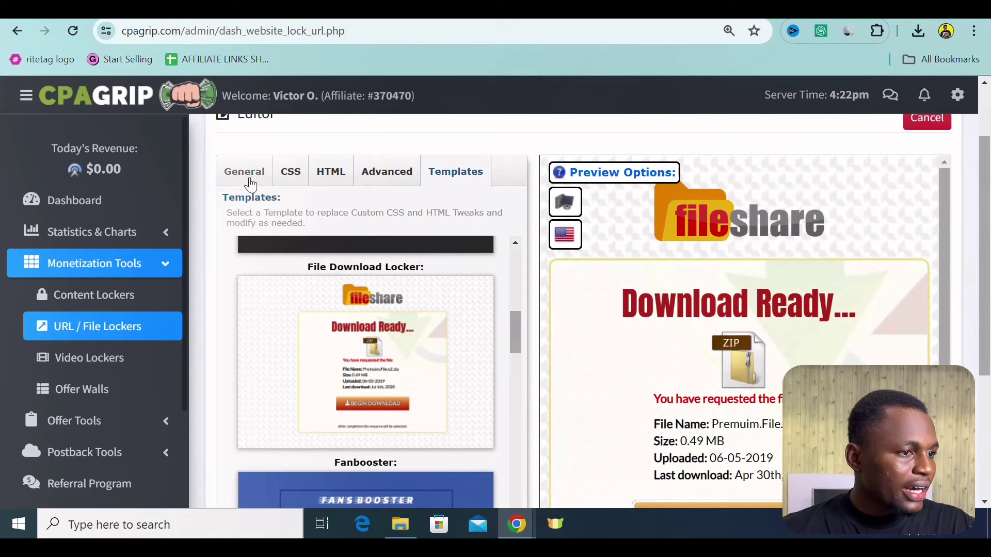
Name the locker PARENTING and change its button text to "Begin Download!"
click(251, 184)
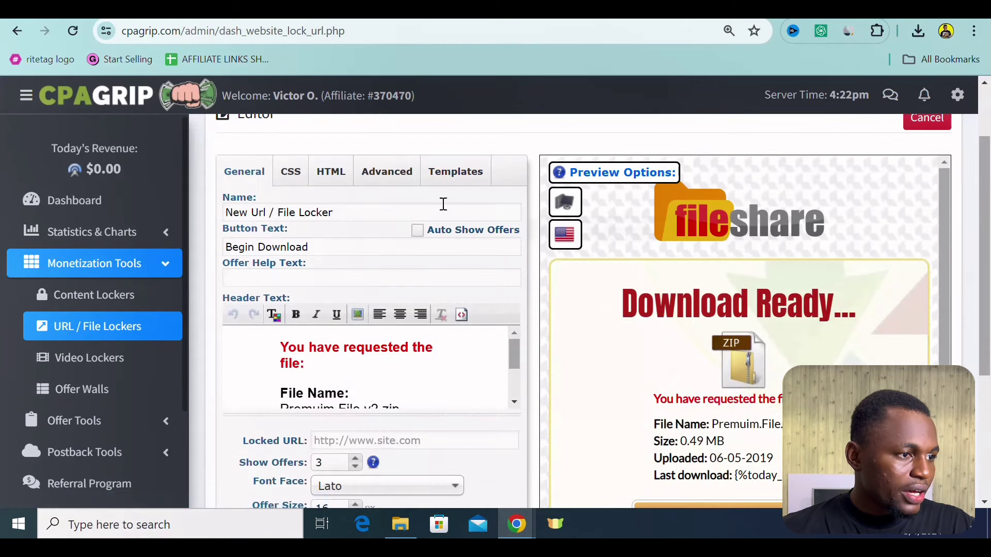
triple_click(291, 207)
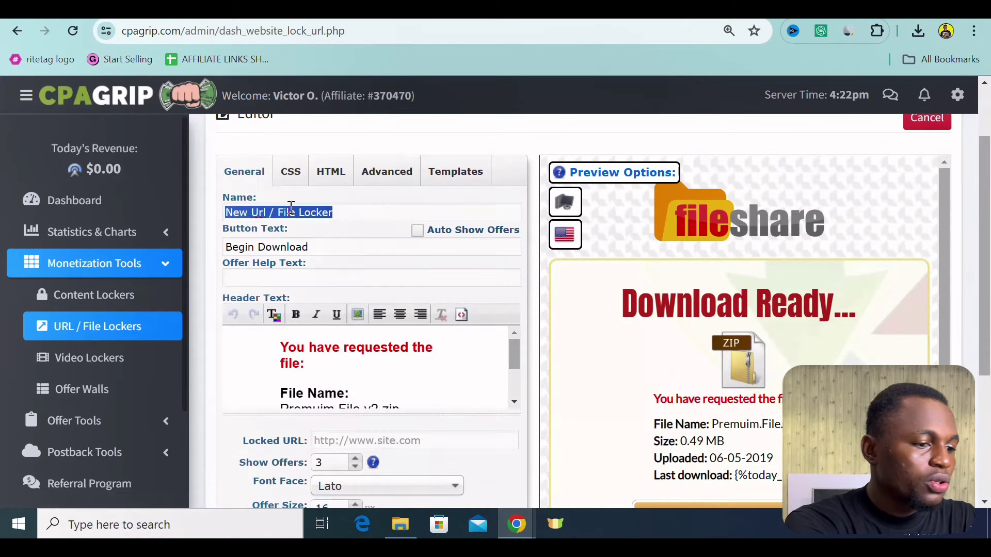
text(p)
key(BackSpace)
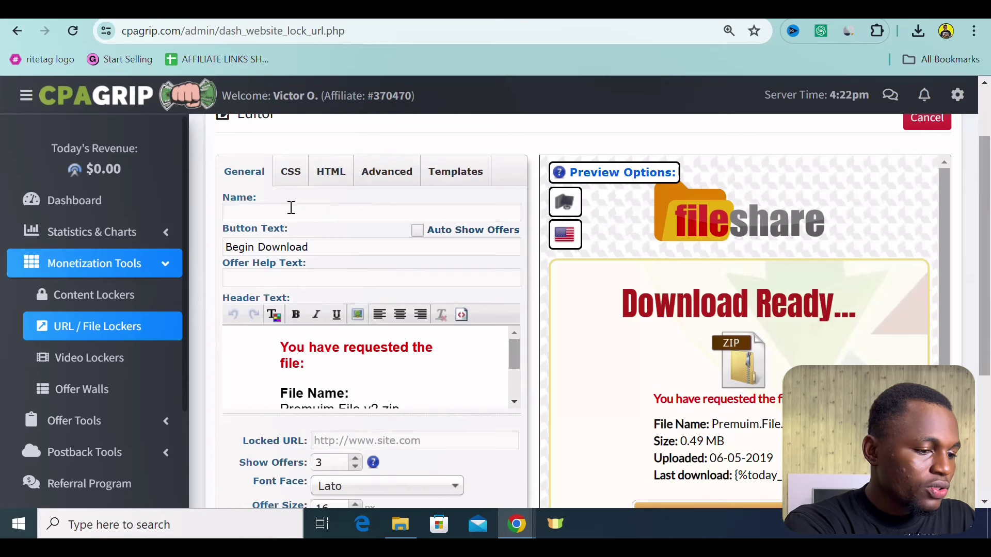
text(PAREN)
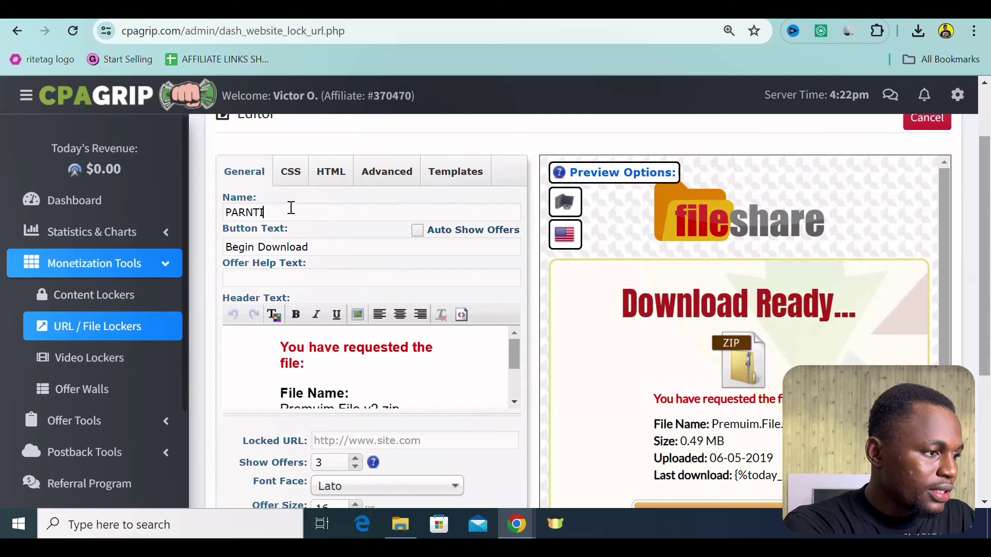
text(T)
key(BackSpace)
key(BackSpace)
text(ENTING)
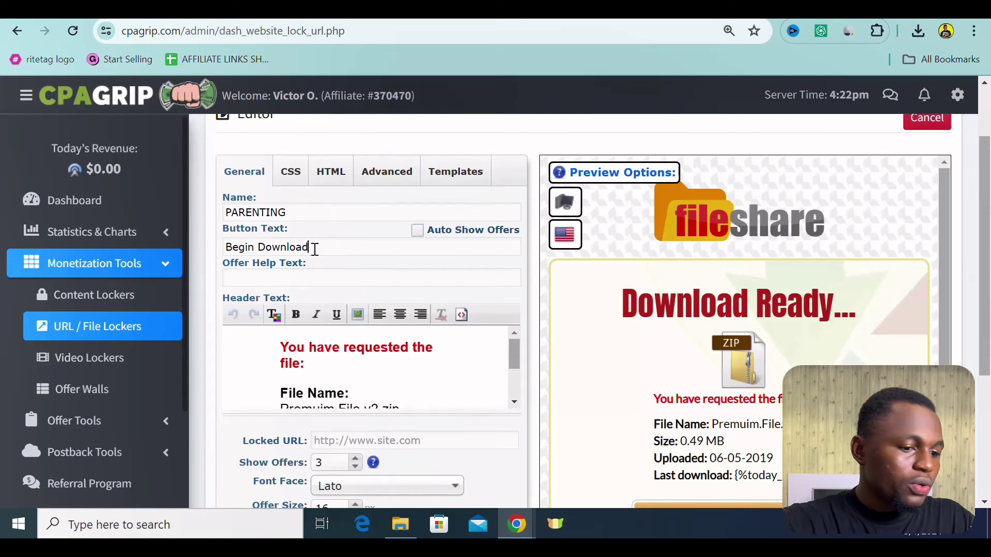
click(315, 248)
text(!)
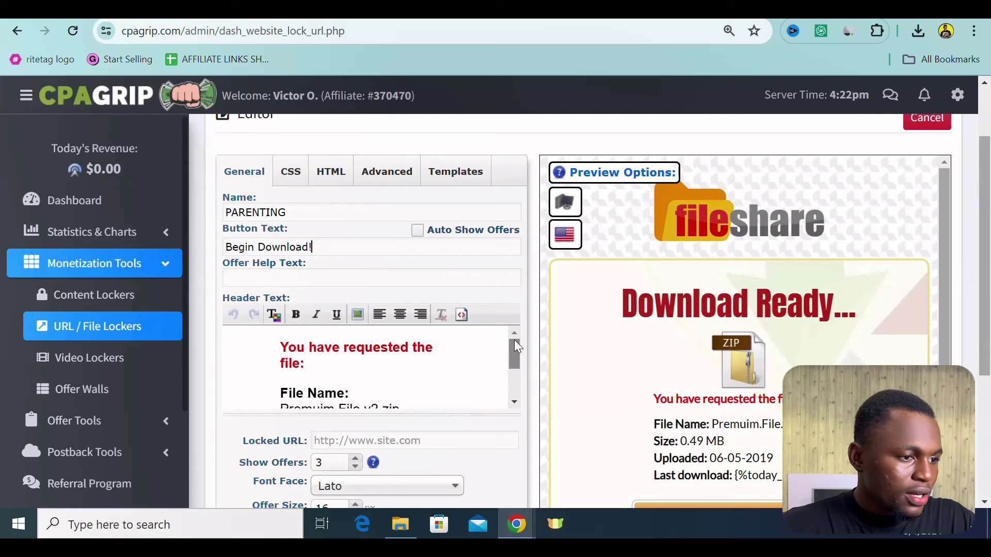
Replace the placeholder file name before .zip in the header text with "Building Confidence in"
drag(514, 342, 517, 357)
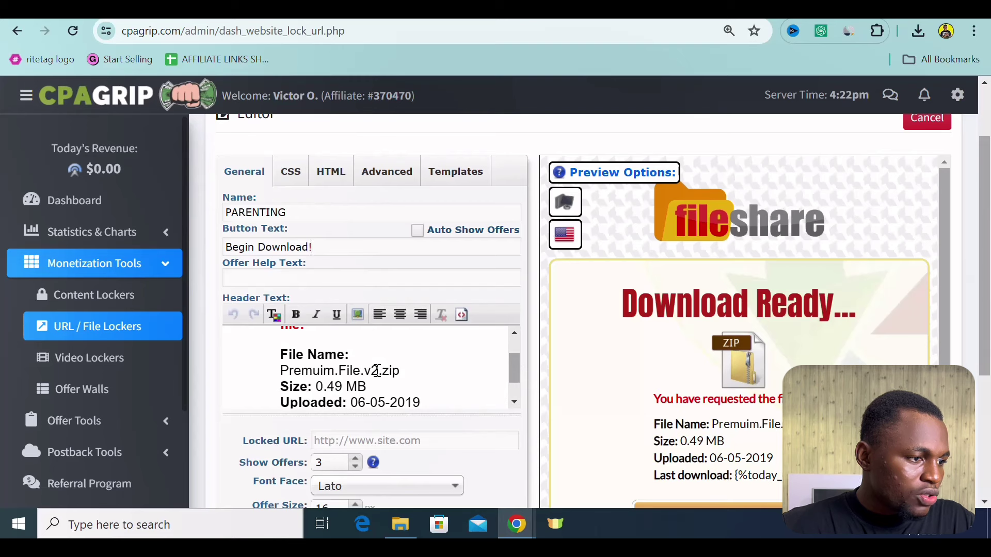
drag(379, 371, 280, 369)
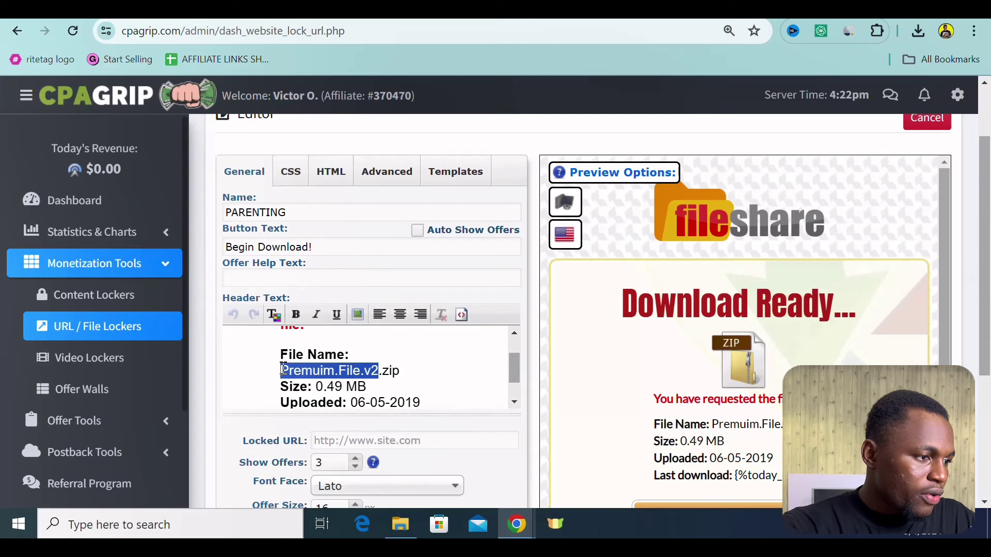
key(BackSpace)
scroll(353, 341, down, 1)
text(bU)
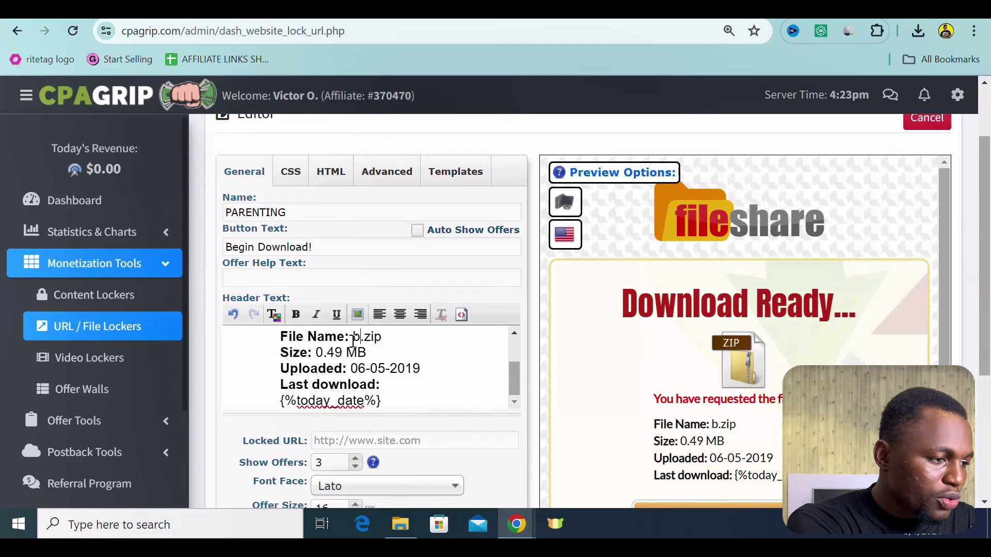
key(BackSpace)
key(BackSpace)
text(Building Confidence in)
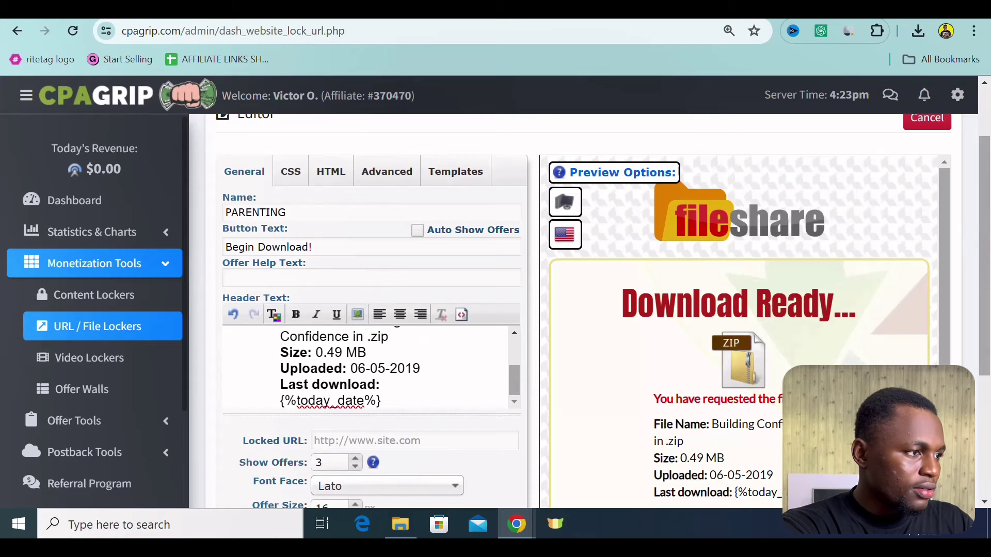
Check the ebook's title on its freeplrdownload.com page and correct the header's file name to "Building Confidence for Kids.PDF"
key(ctrl+Tab)
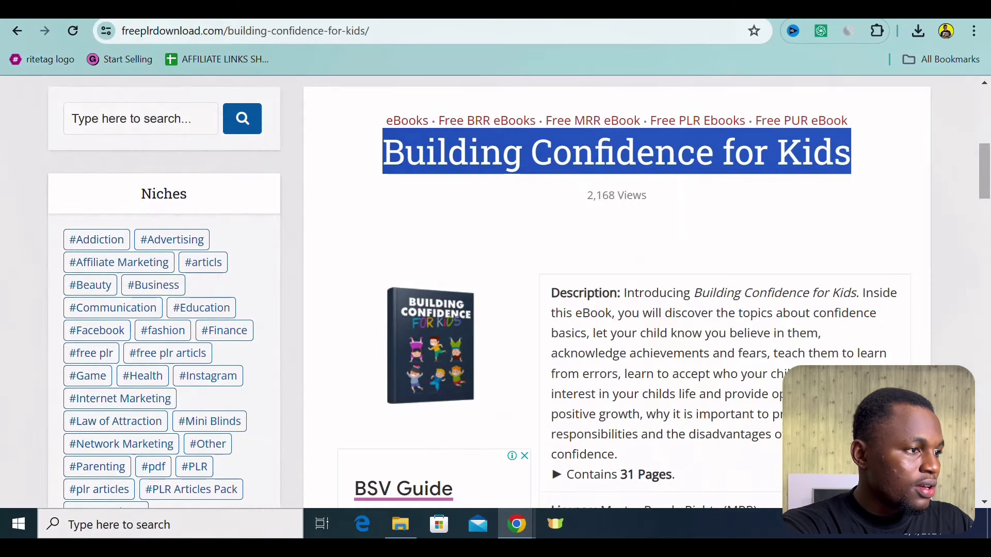
key(ctrl+shift+Tab)
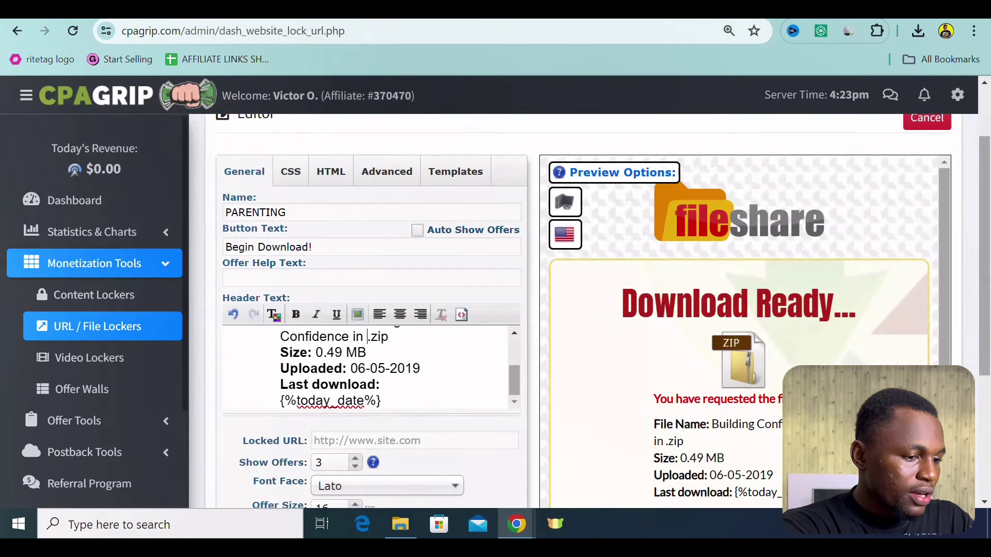
key(BackSpace)
key(BackSpace)
key(BackSpace)
text(for )
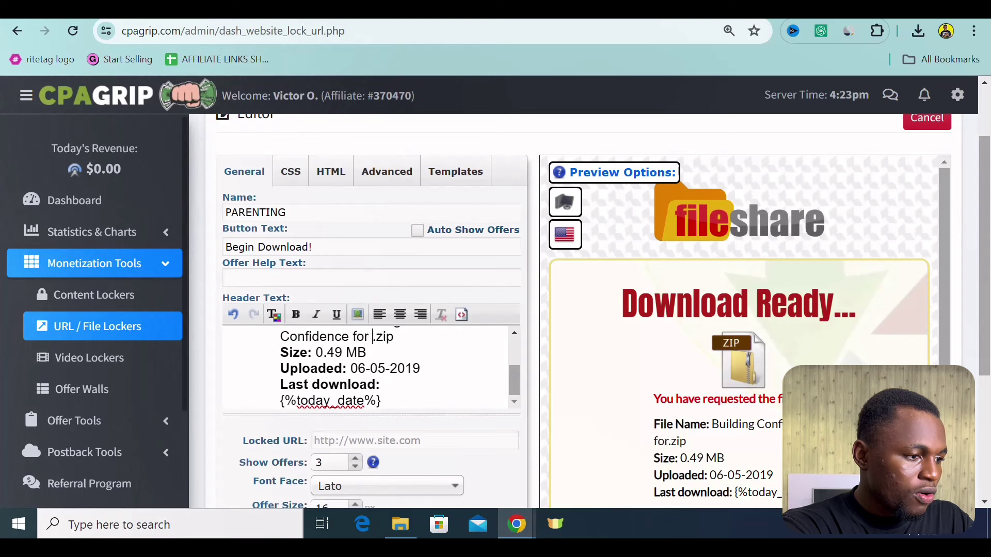
text(Kids)
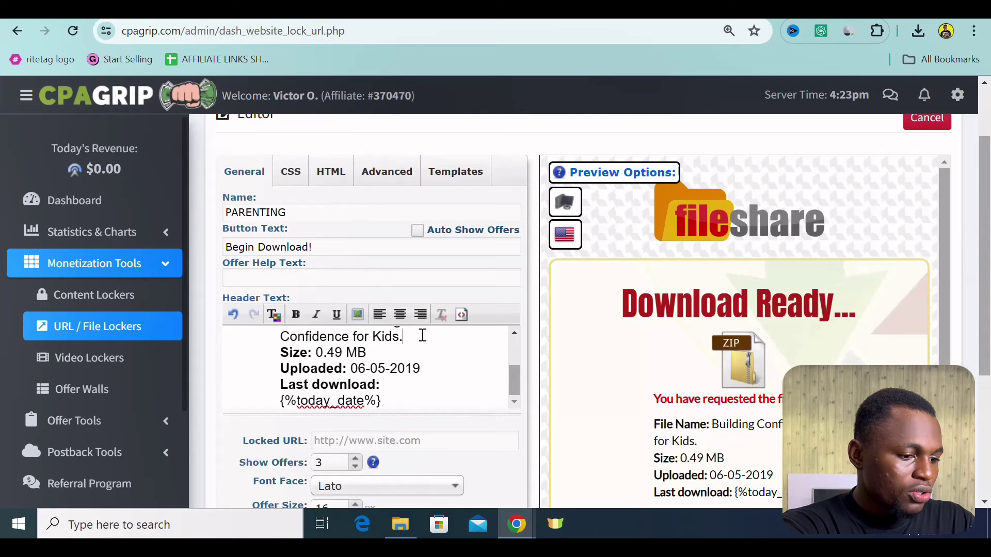
text(PDF)
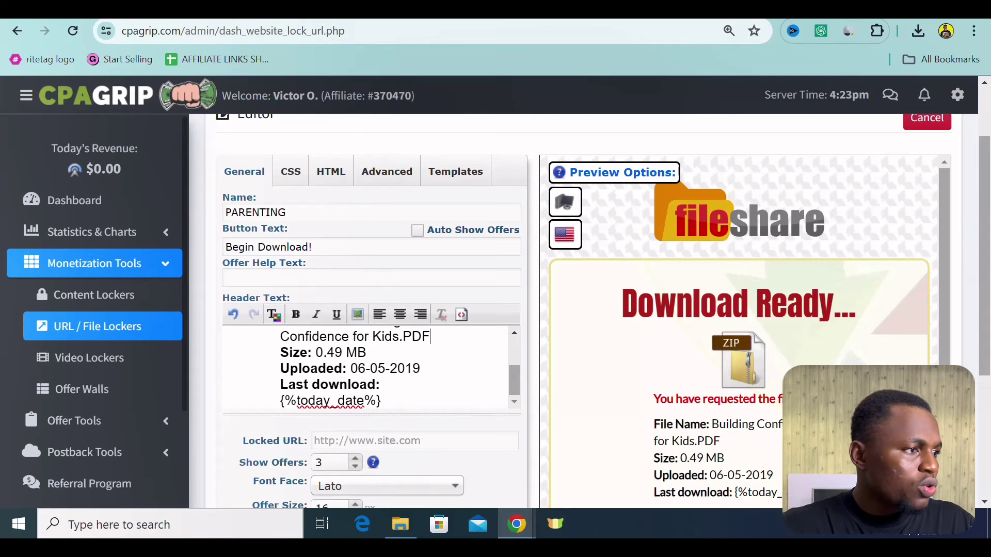
Switch to Google Drive and look up the size of Building Confidence for Kids.pdf in its file details
key(ctrl+Tab)
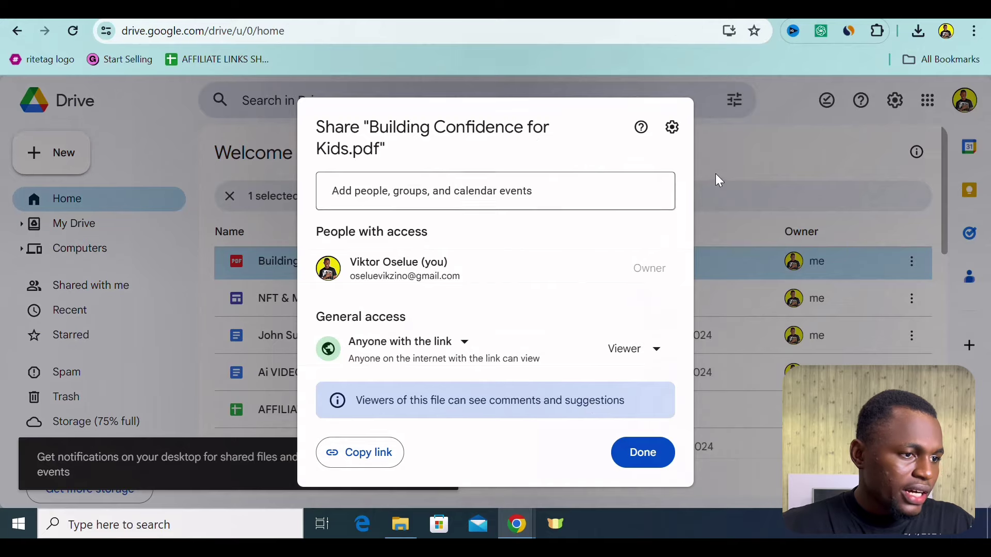
click(732, 177)
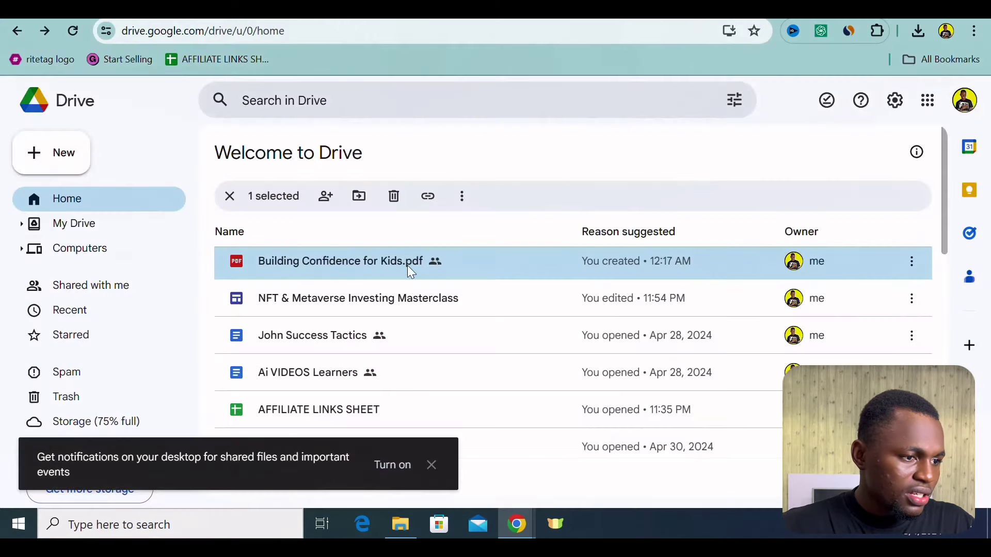
right_click(407, 266)
mouse_move(587, 381)
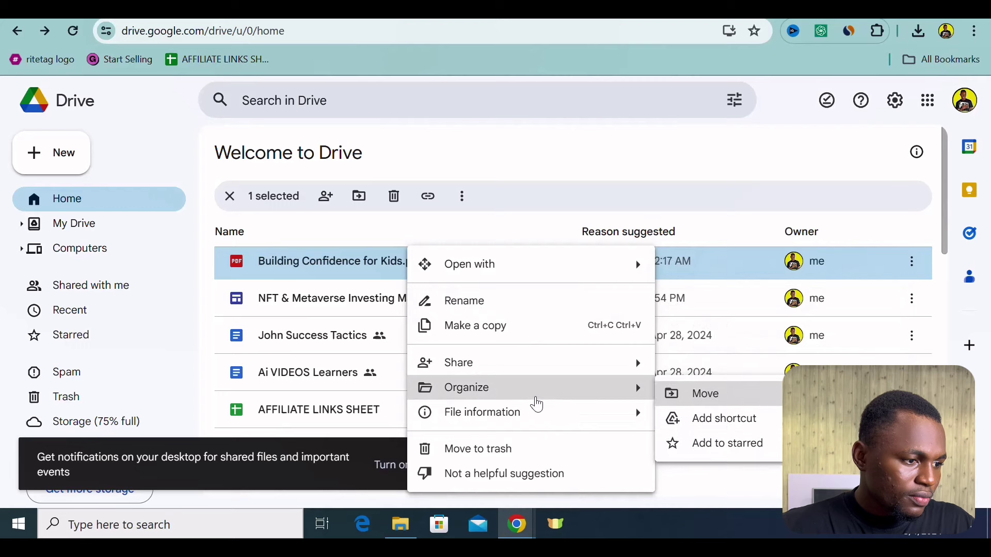
mouse_move(512, 426)
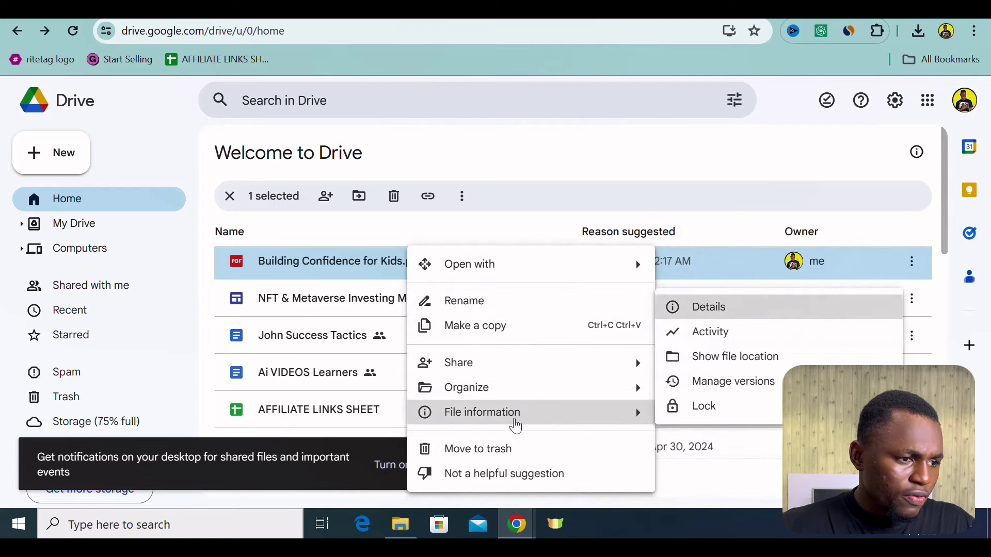
click(676, 307)
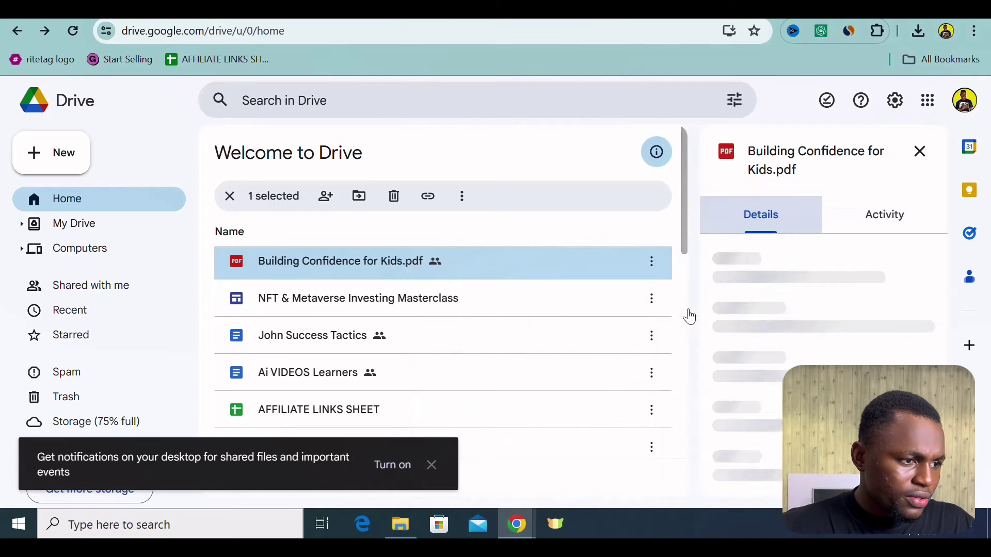
scroll(766, 409, down, 2)
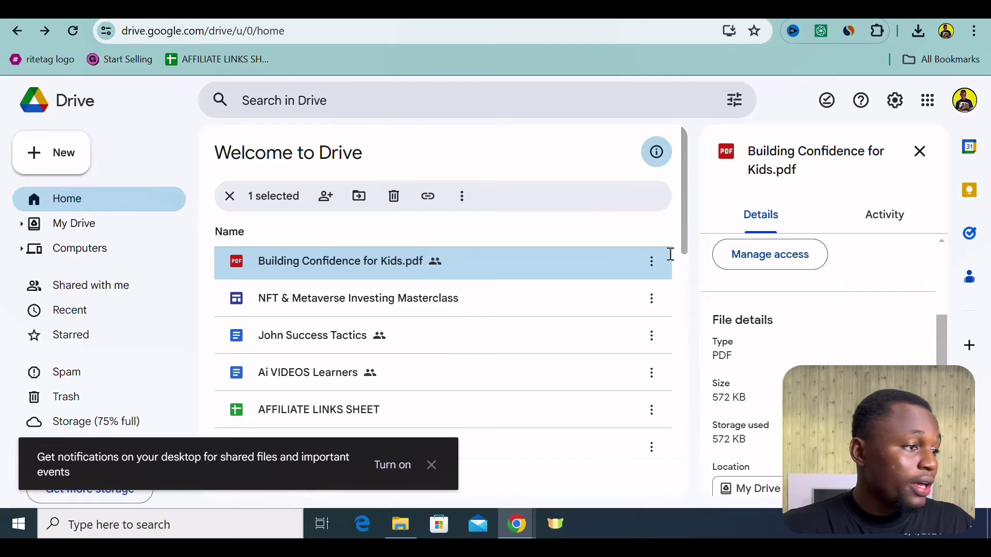
Return to the CPAGrip locker editor and set the file size in the header text to 572 KB
key(ctrl+Tab)
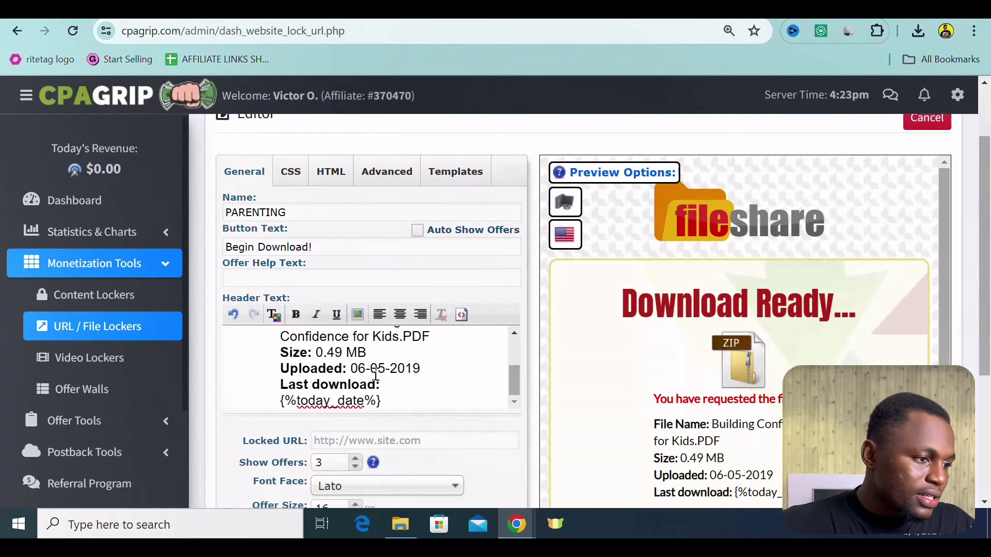
click(370, 354)
key(BackSpace)
key(BackSpace)
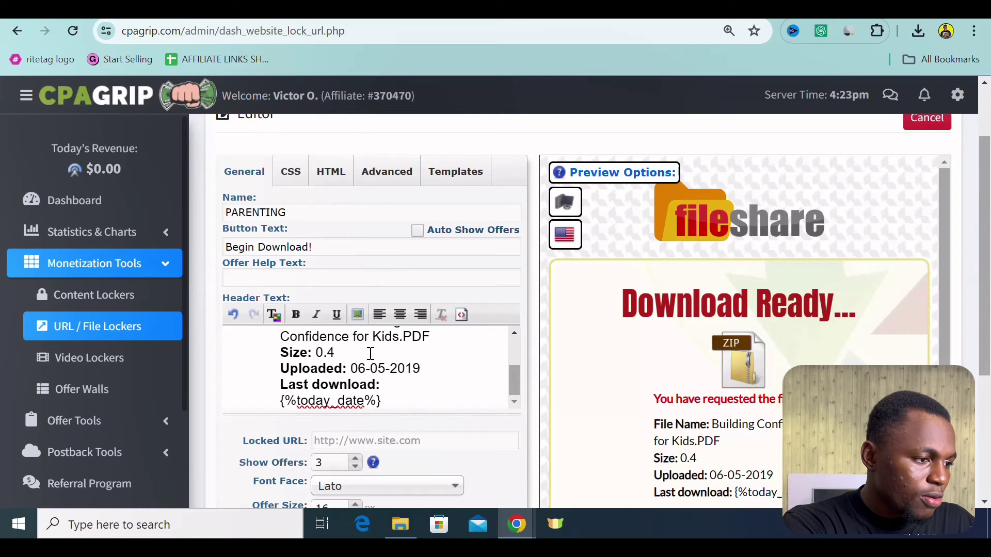
key(BackSpace)
key(BackSpace)
key(BackSpace)
text(572 KB)
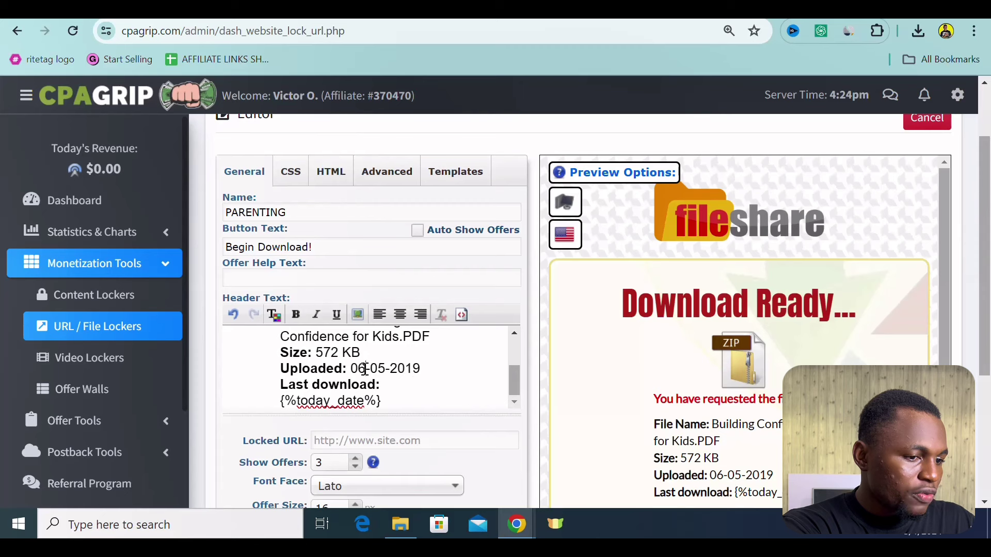
Change the uploaded date in the header text to 05-01-2024
key(BackSpace)
text(5)
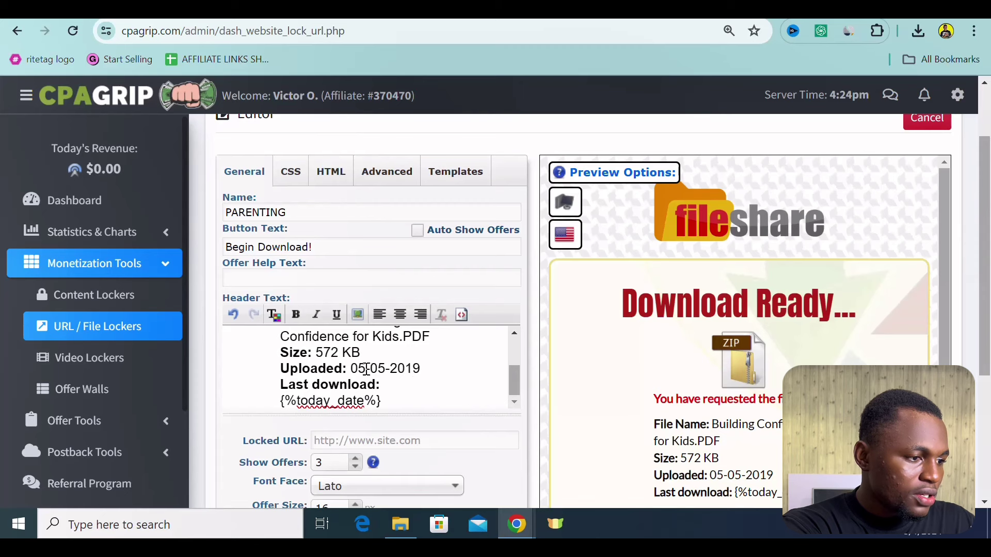
key(BackSpace)
text(1)
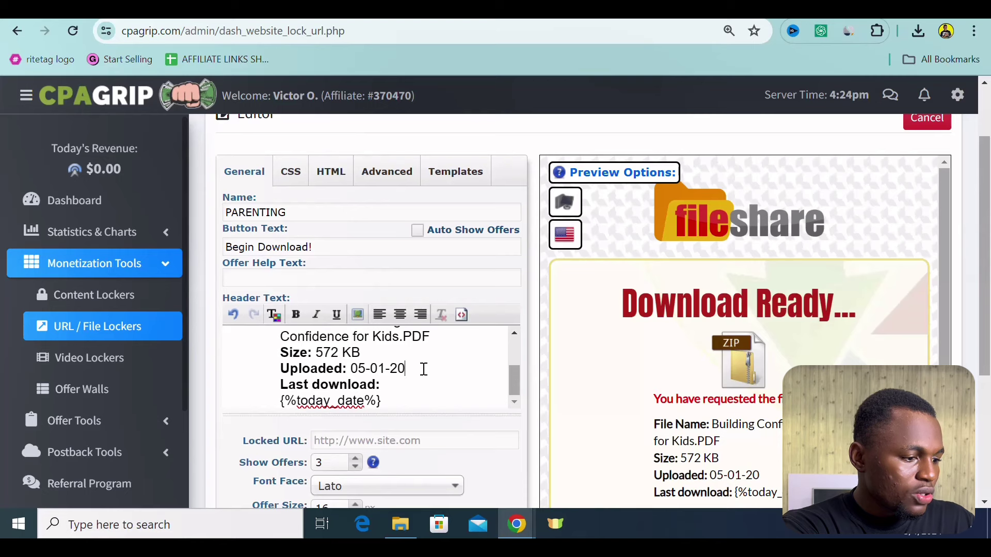
scroll(514, 379, up, 1)
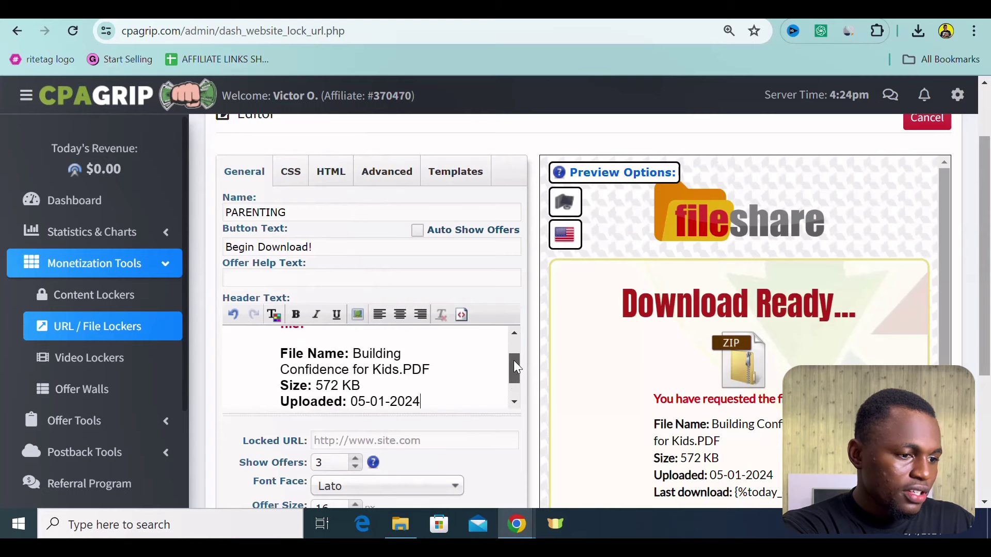
Copy the share link of Building Confidence for Kids.pdf from Google Drive and paste it as the locker's locked URL
drag(988, 265, 988, 323)
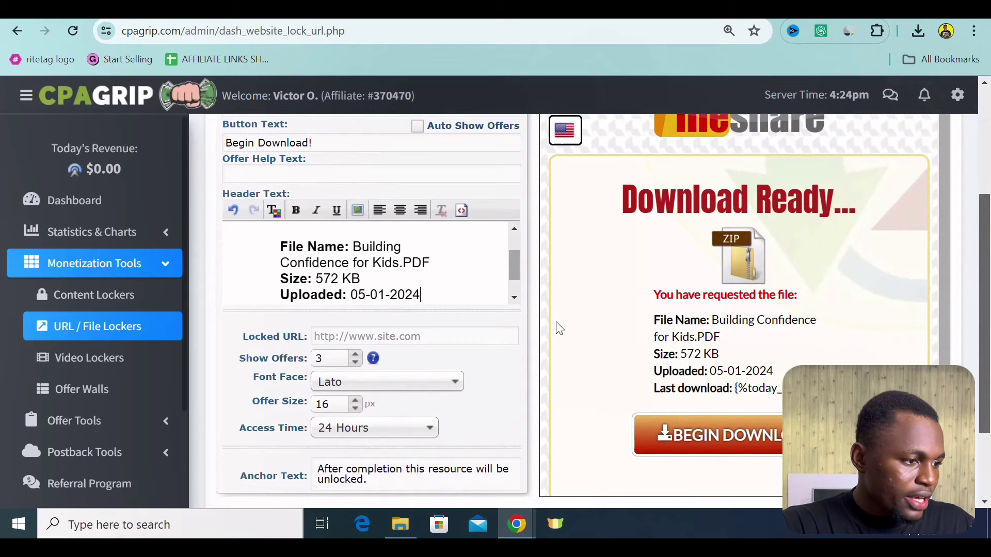
key(ctrl+Tab)
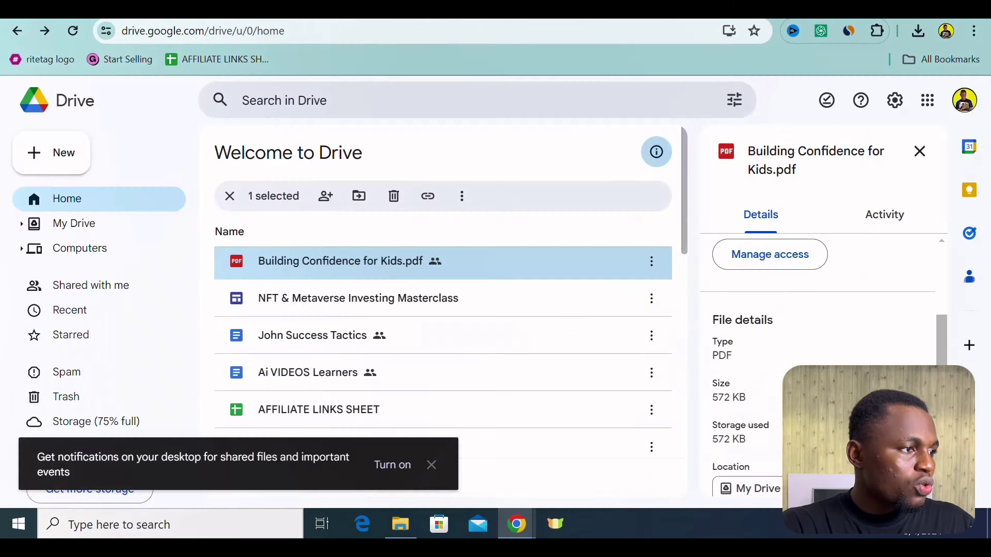
right_click(435, 268)
mouse_move(496, 373)
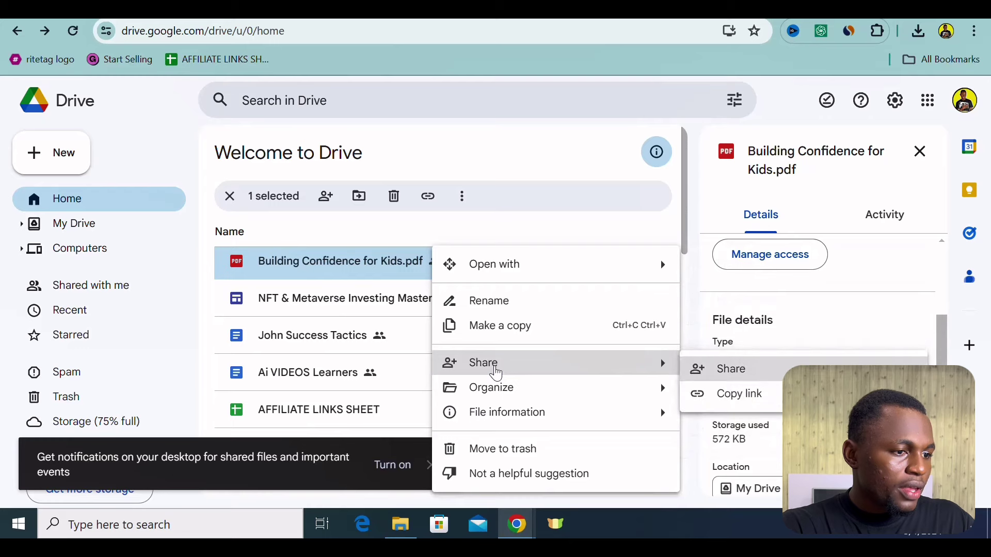
click(703, 368)
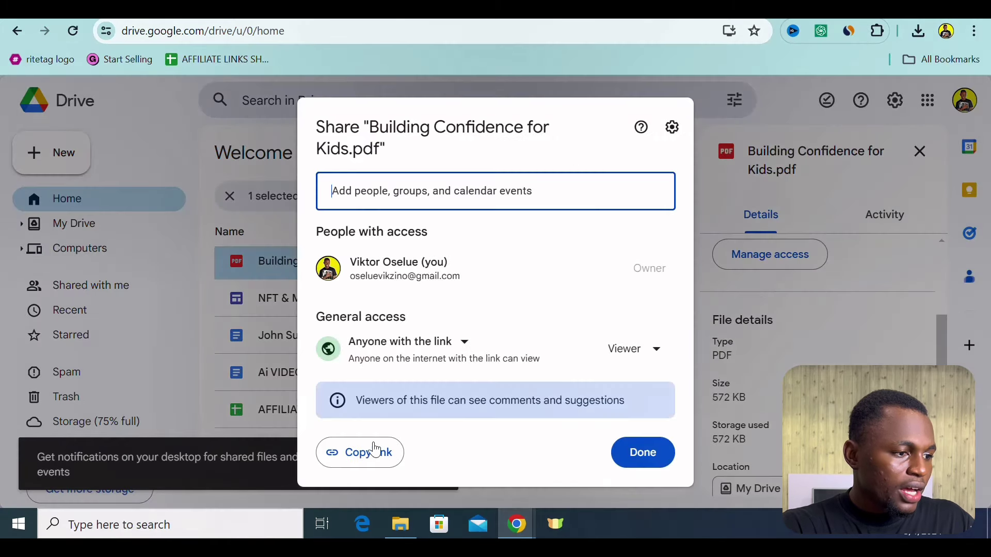
click(375, 452)
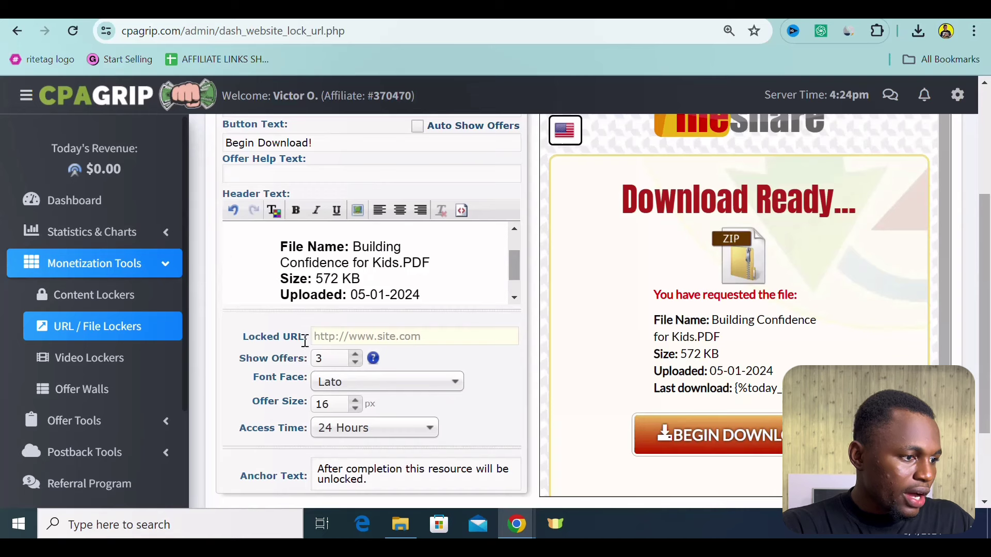
click(323, 337)
key(ctrl+v)
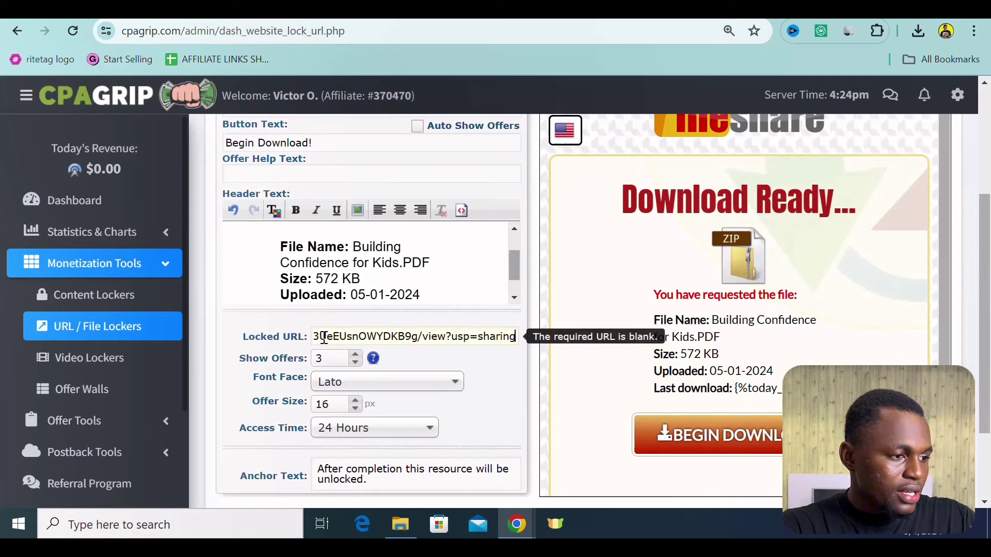
Set the number of offers shown by the locker to 7
click(355, 354)
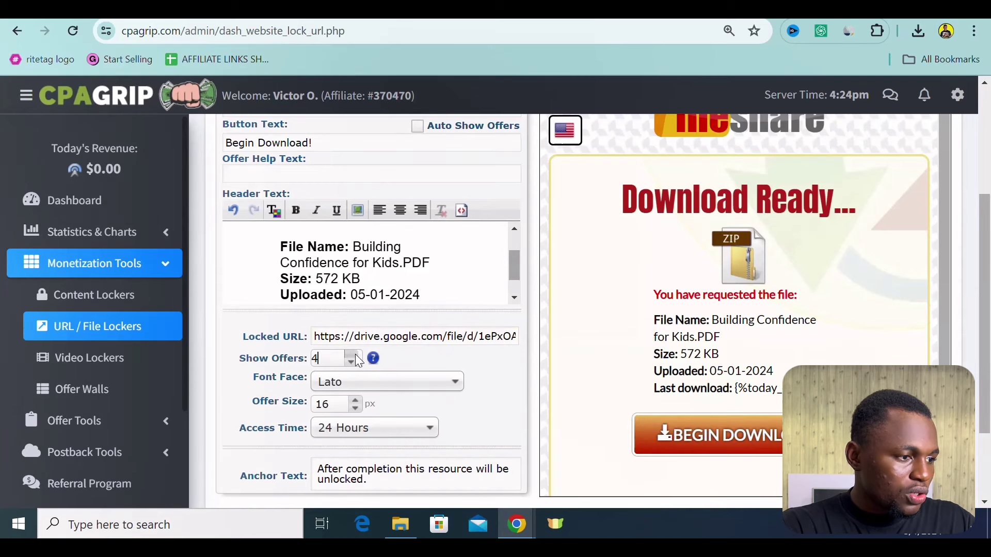
click(355, 354)
click(355, 354)
click(355, 354)
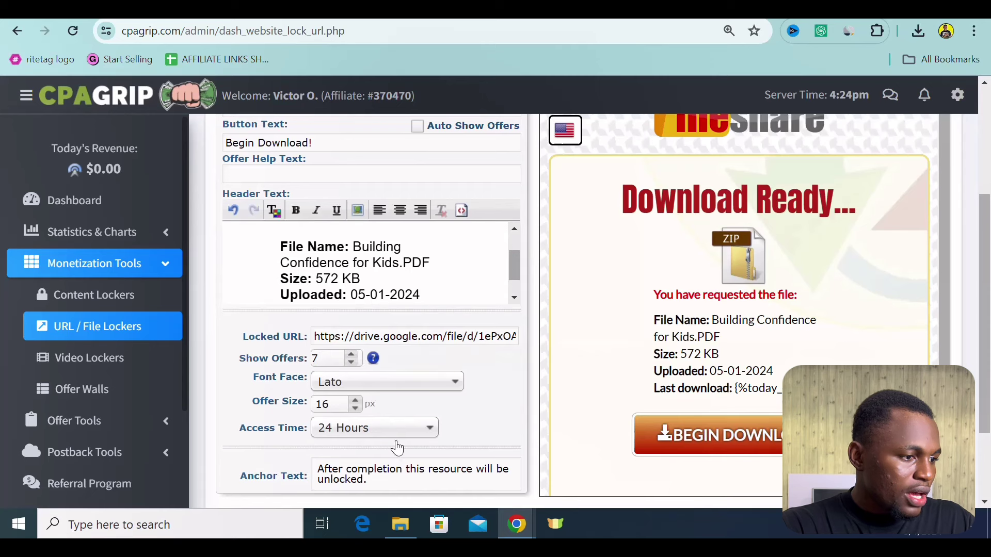
Replace "resource" with "eBook" in the anchor text, review the header text and save the locker
scroll(515, 267, down, 1)
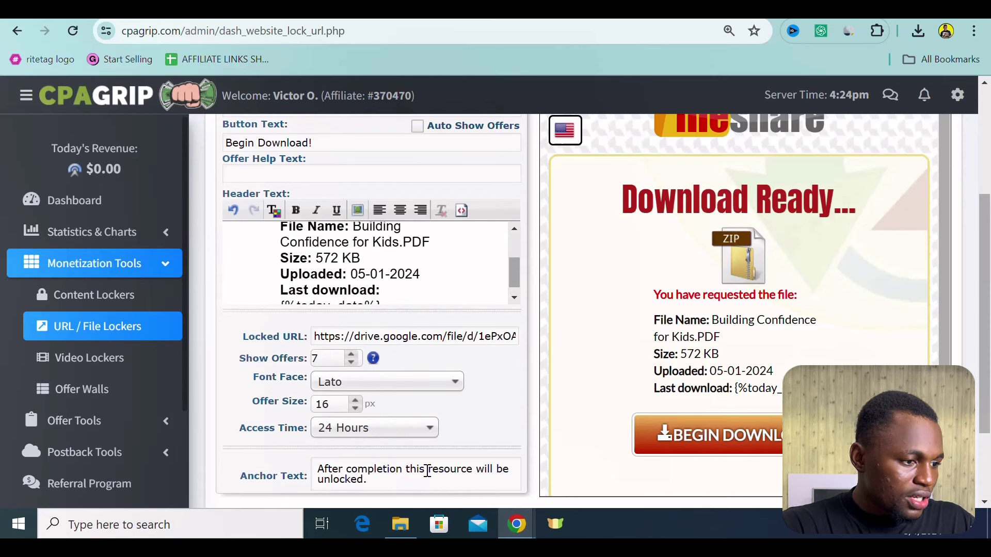
drag(428, 470, 475, 473)
text(eBook)
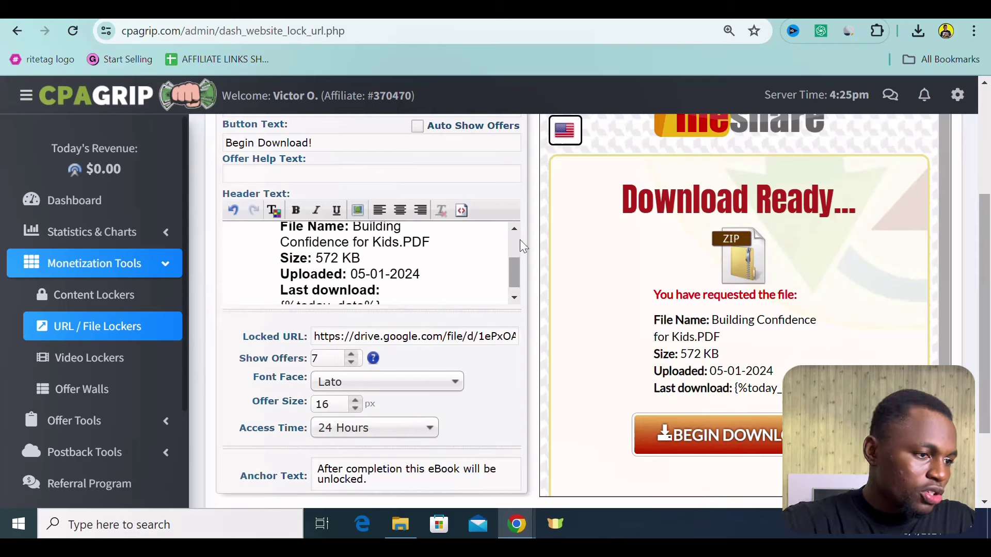
scroll(513, 271, up, 3)
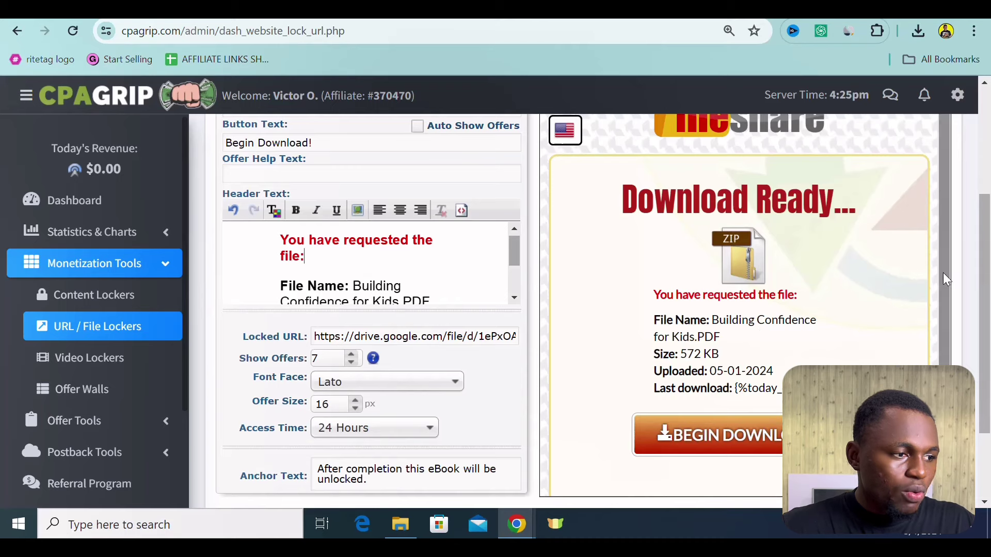
scroll(989, 262, down, 3)
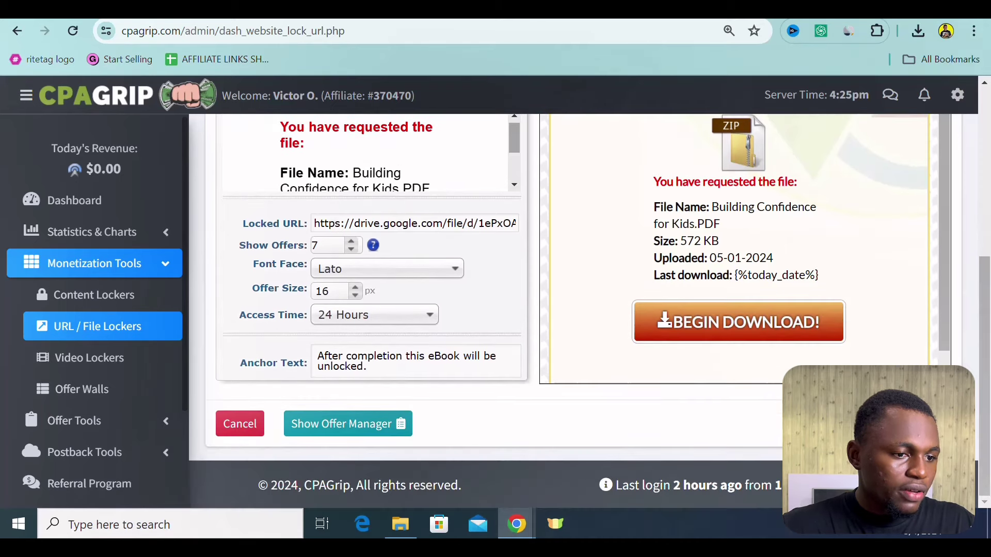
key(F5)
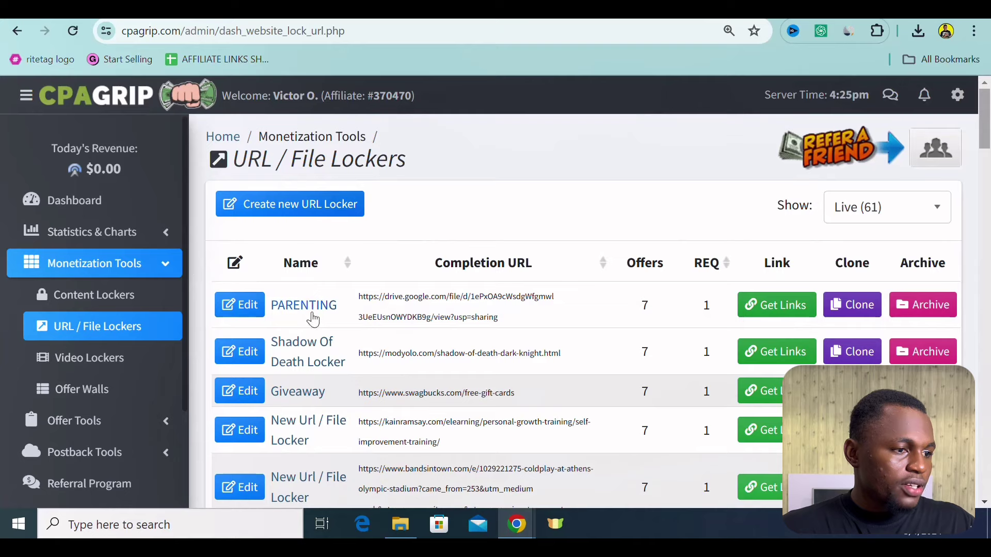
Generate the PARENTING locker's link on the singingfiles.com domain and copy it
click(797, 307)
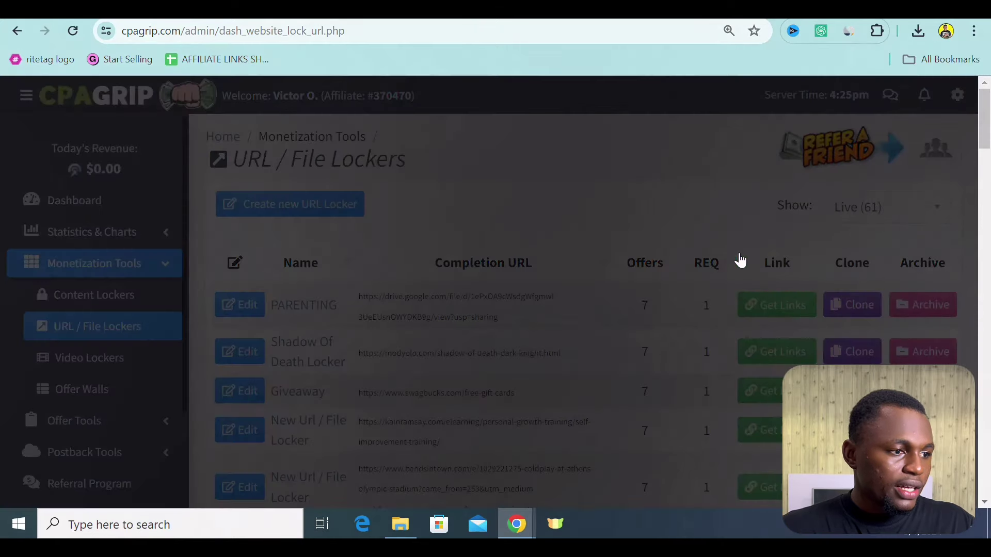
click(361, 265)
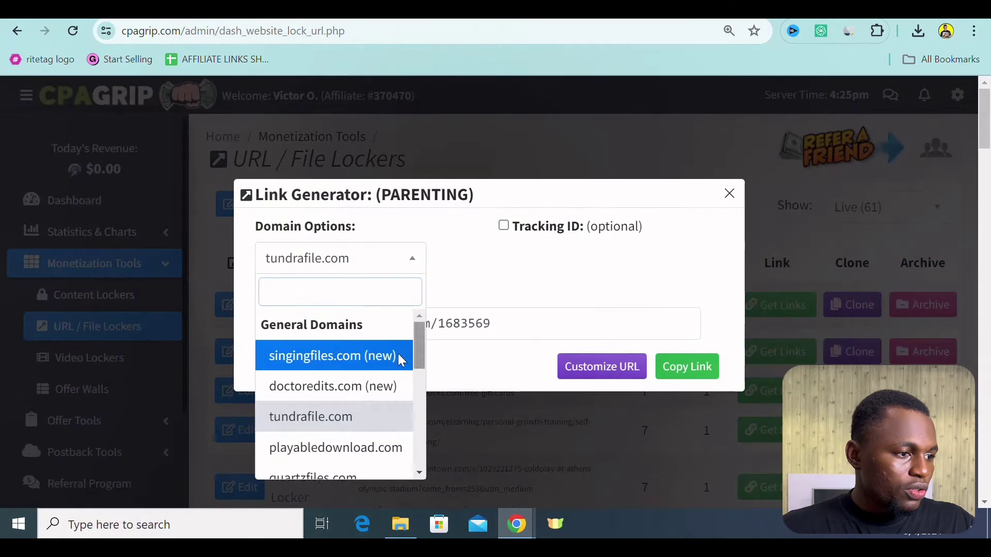
click(343, 356)
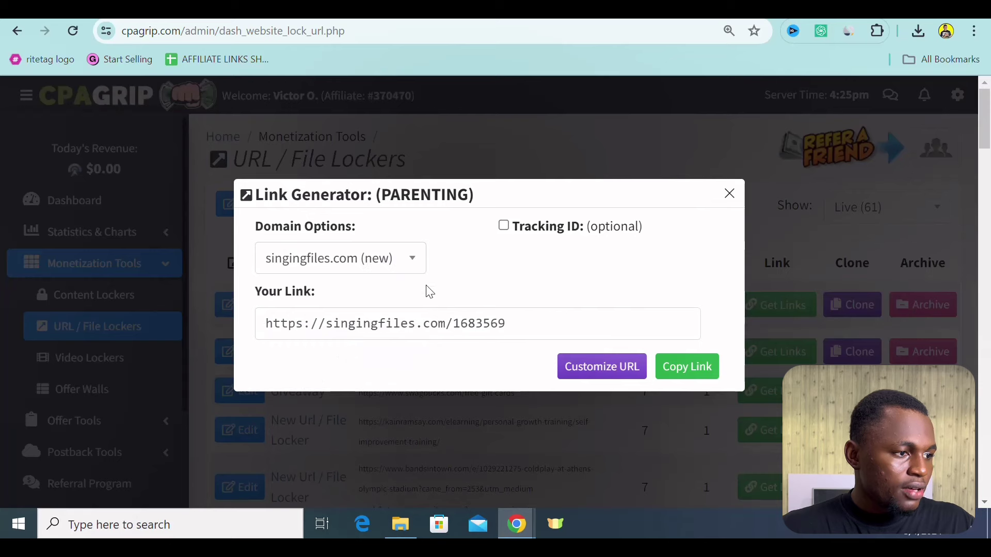
click(679, 368)
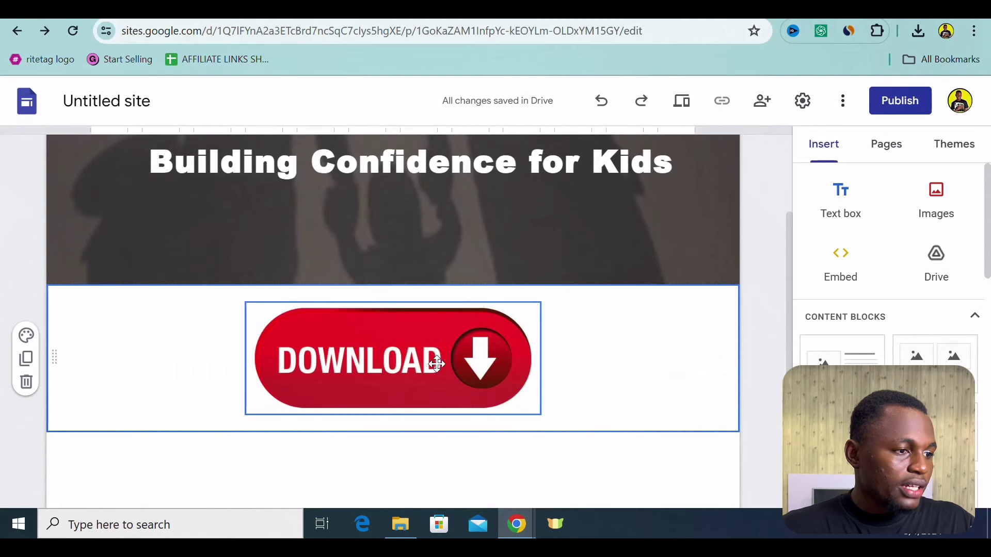
In Google Sites, link the DOWNLOAD button image to the copied singingfiles.com locker URL
click(435, 361)
click(337, 277)
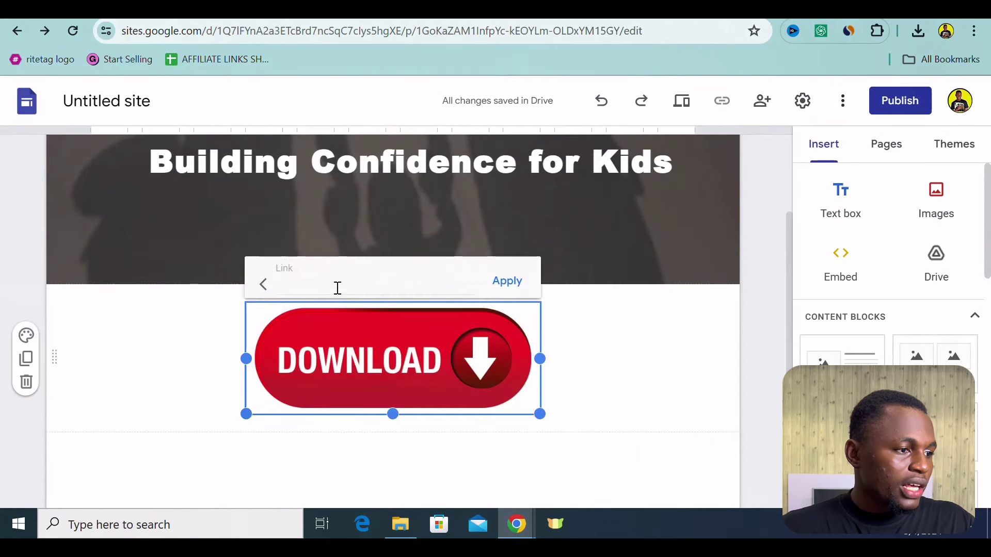
key(ctrl+v)
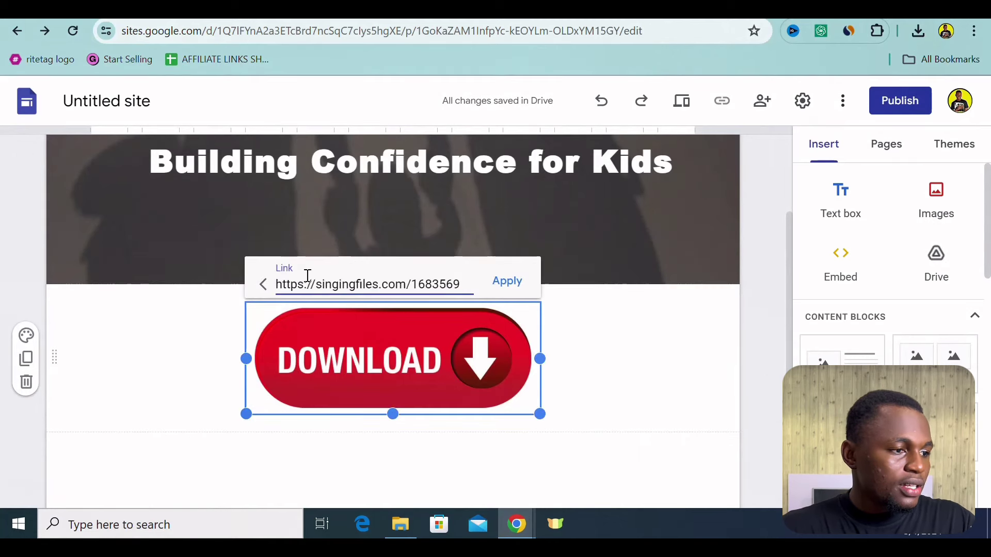
click(506, 280)
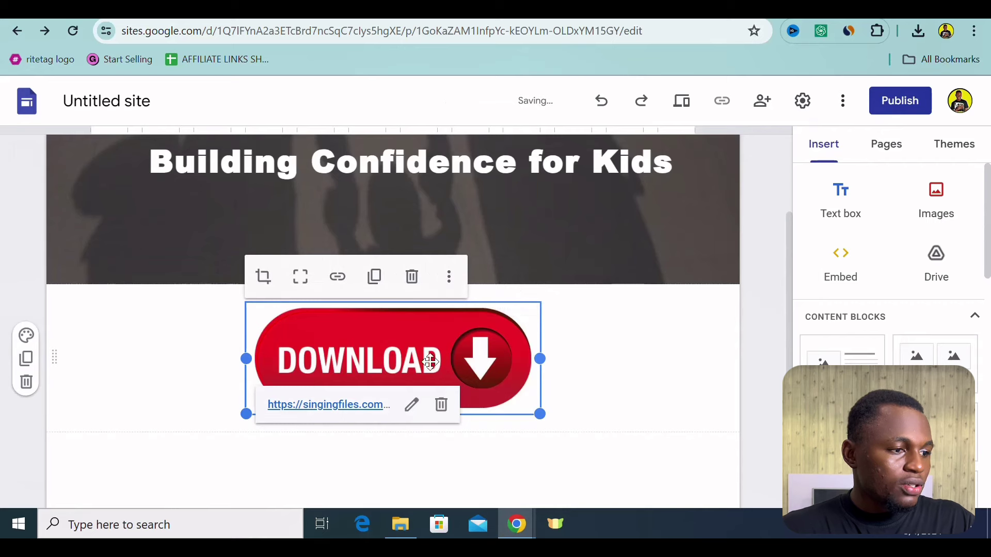
click(703, 376)
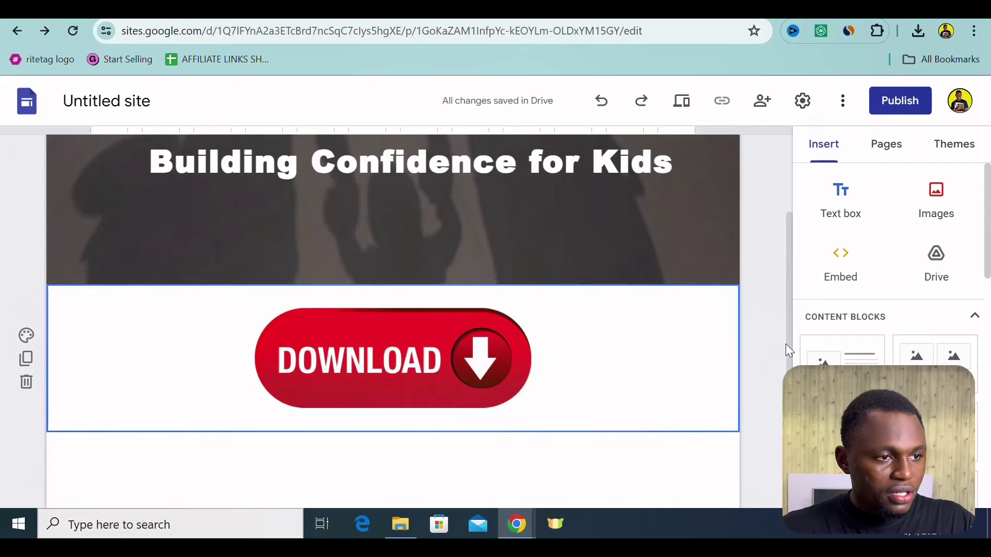
Enter "parenting&kids" as the site name in the page header
scroll(791, 242, up, 3)
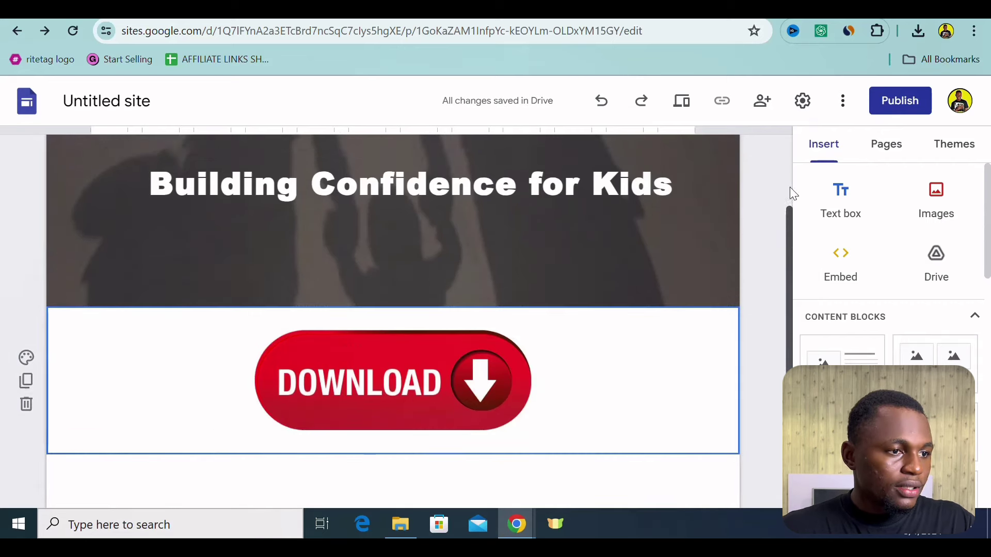
click(121, 163)
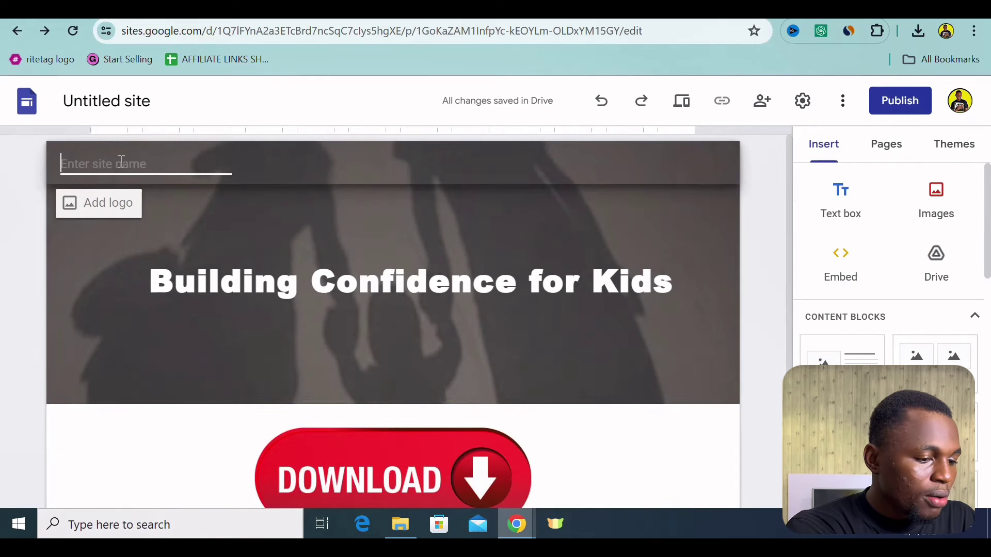
text(parenting)
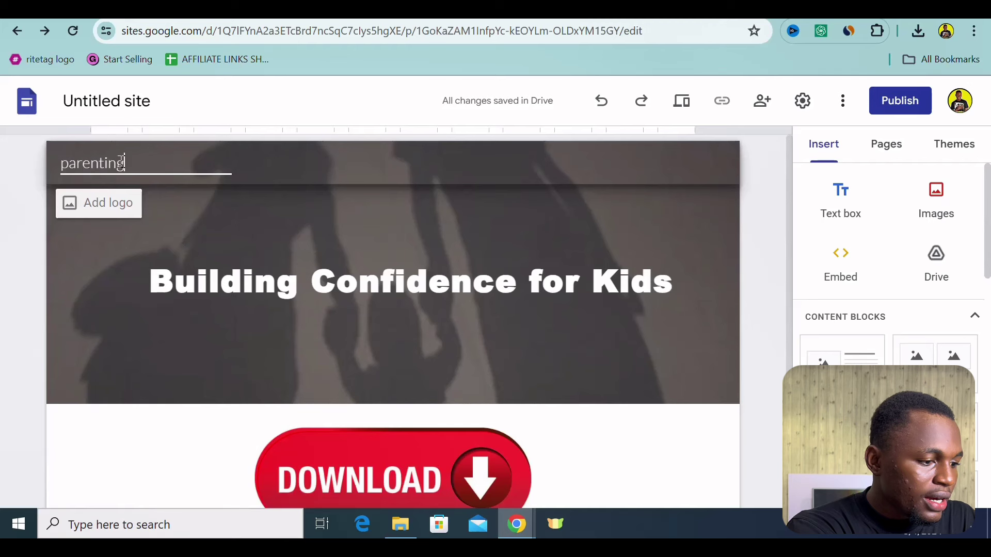
text(&kids)
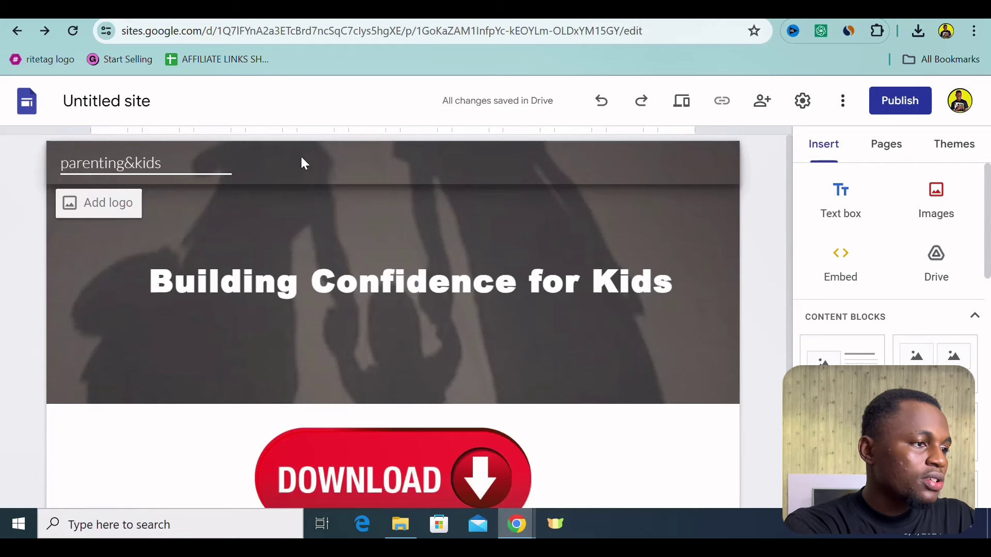
click(304, 163)
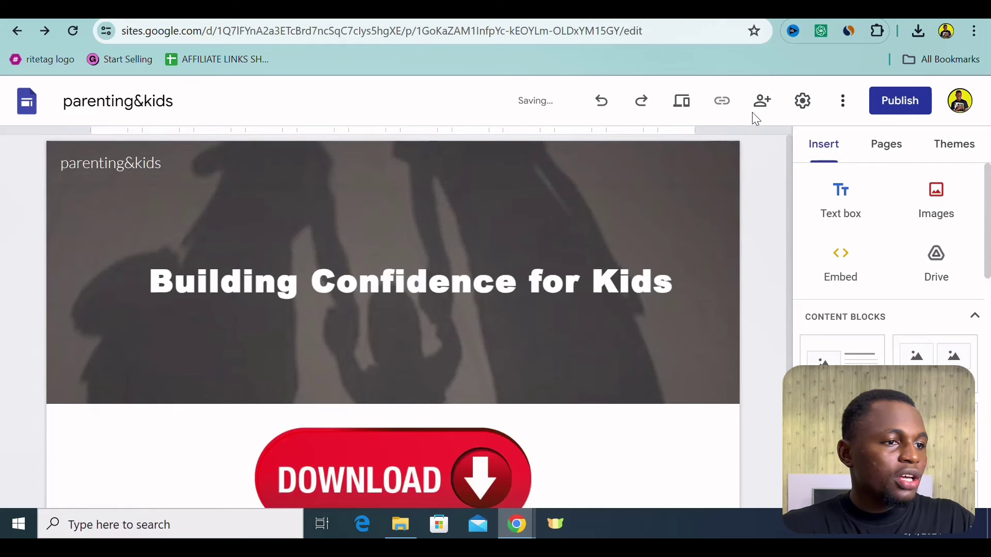
Publish the site at the web address "parentingkids" and view the live page
click(888, 113)
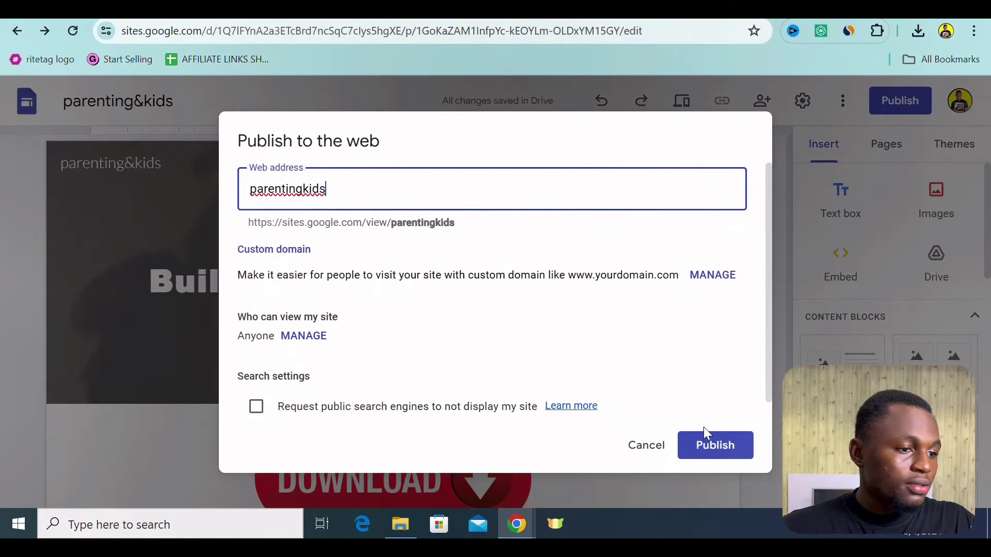
click(705, 446)
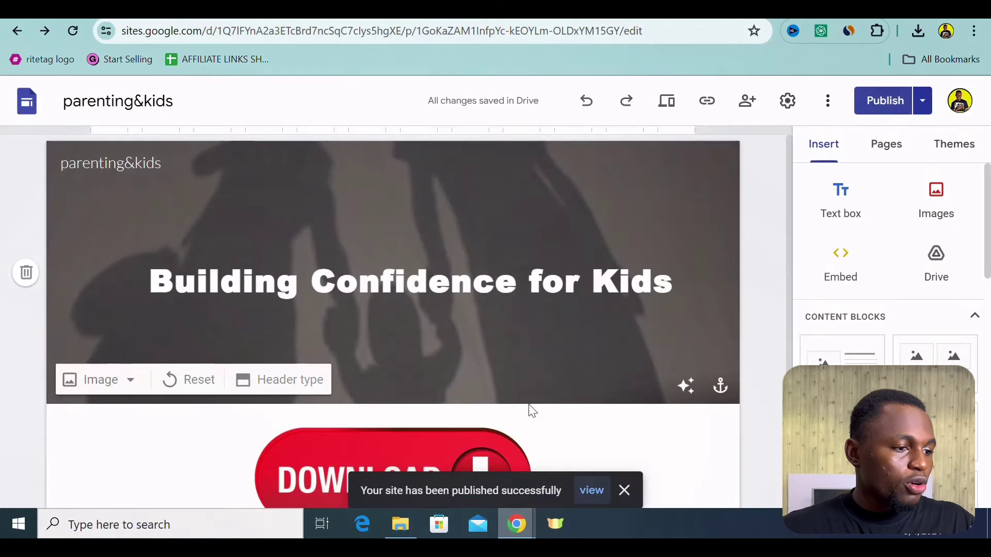
click(591, 491)
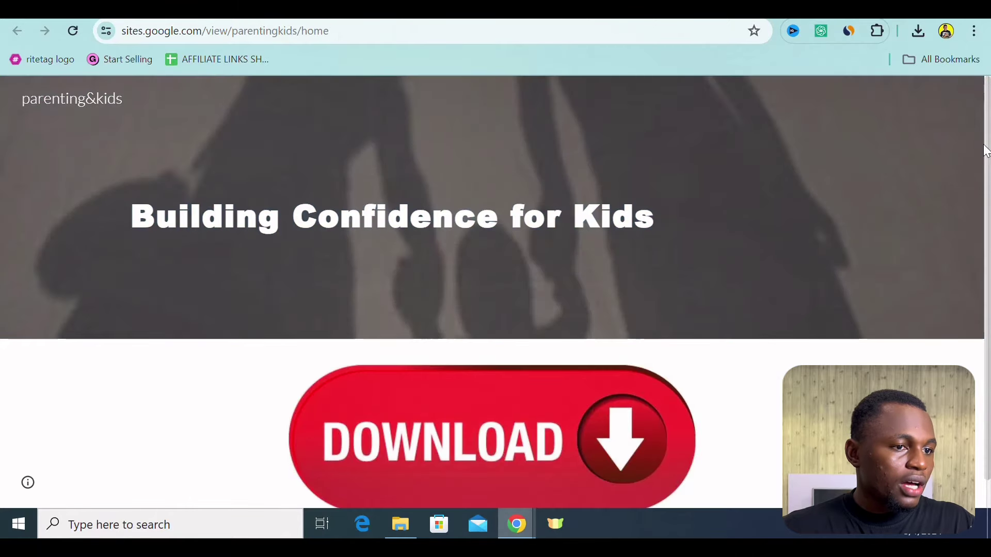
scroll(463, 218, down, 1)
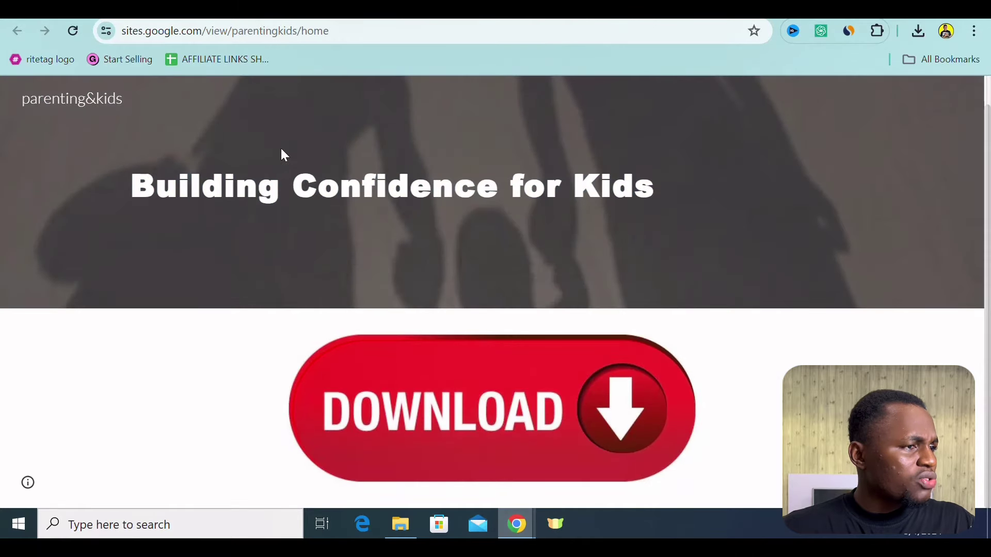
Return to the site editor and center-align the "Building Confidence for Kids" title
key(alt+Left)
click(375, 284)
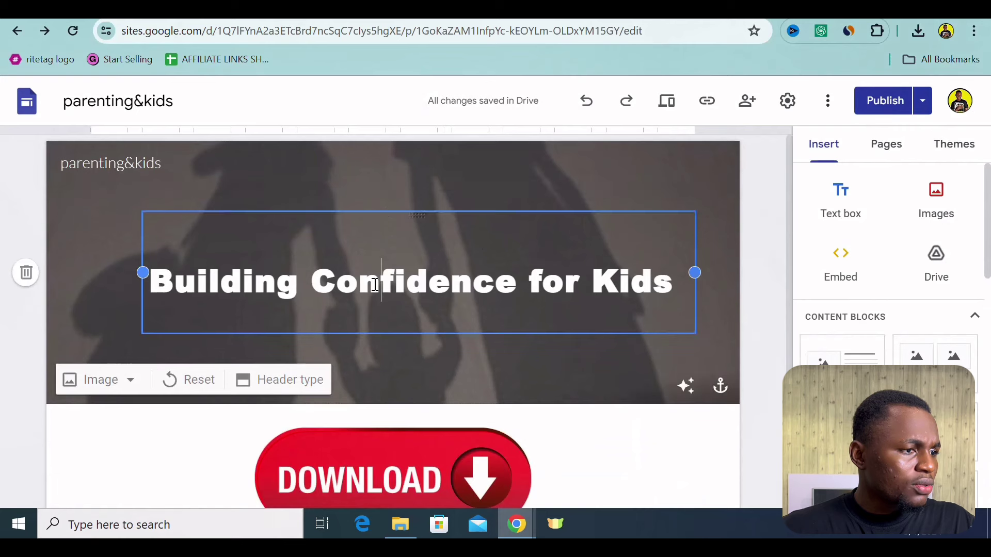
click(671, 188)
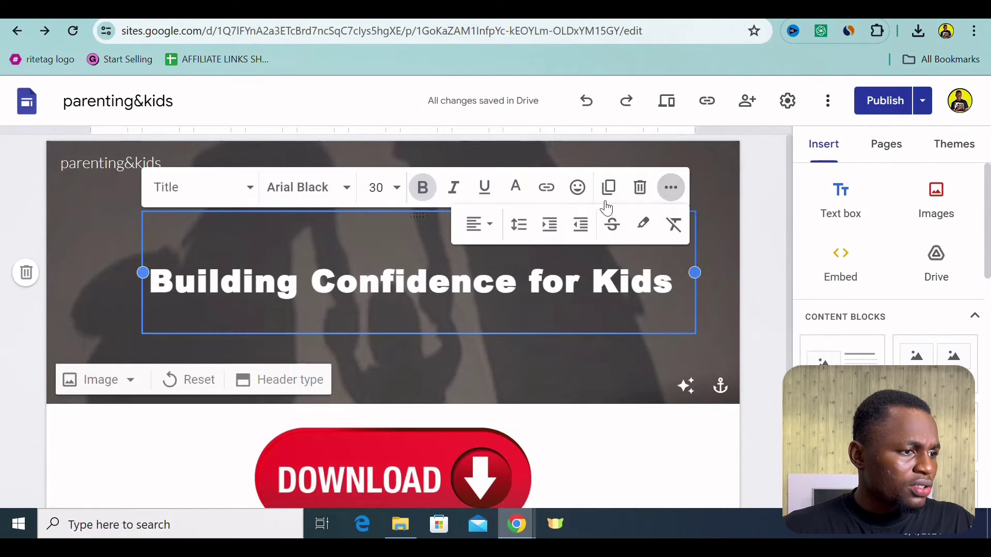
click(471, 233)
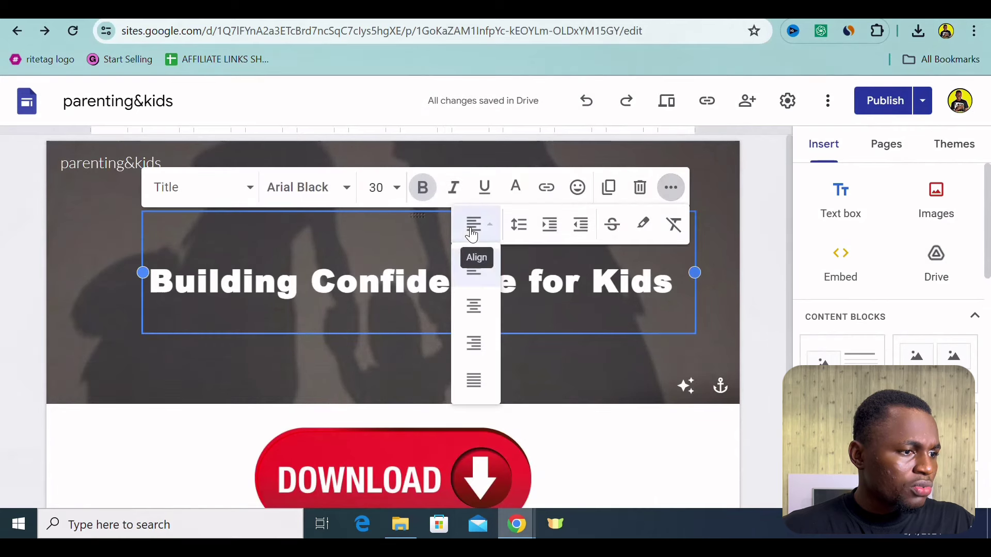
click(475, 320)
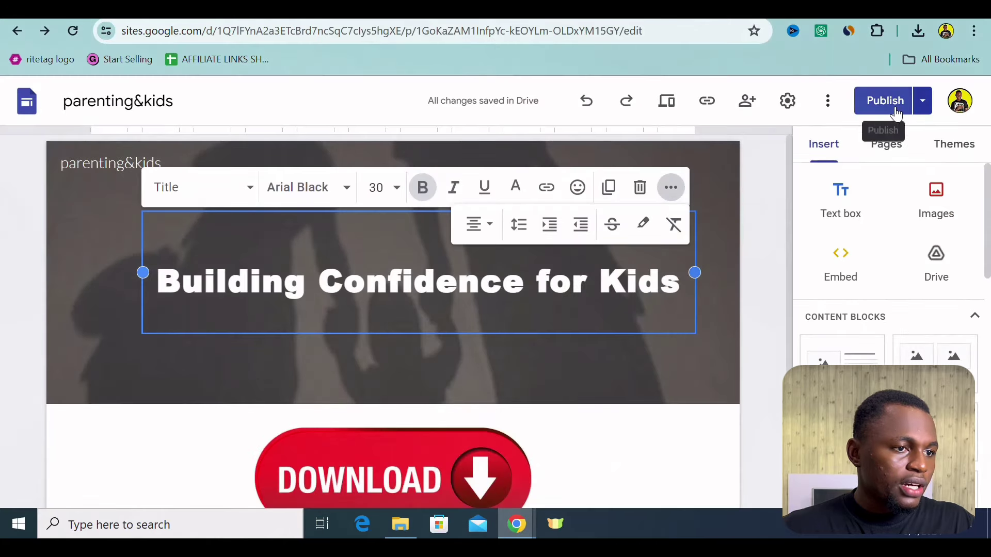
Publish the updated Home page and reload the live site
click(895, 112)
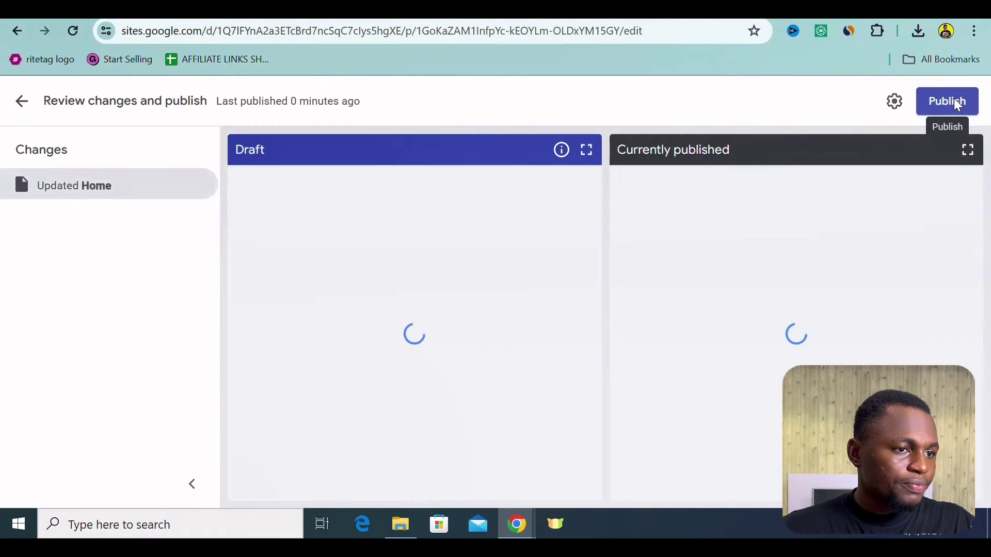
click(954, 110)
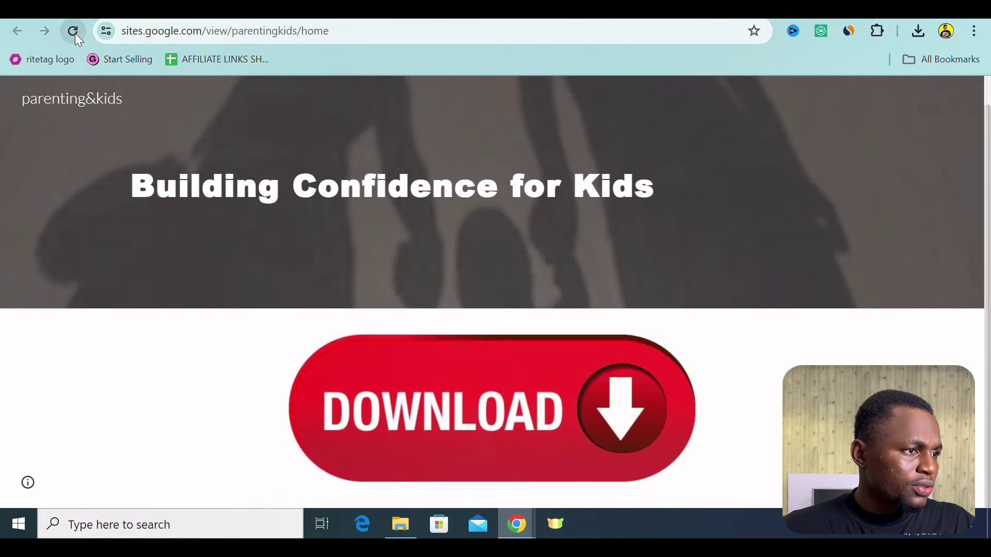
click(75, 33)
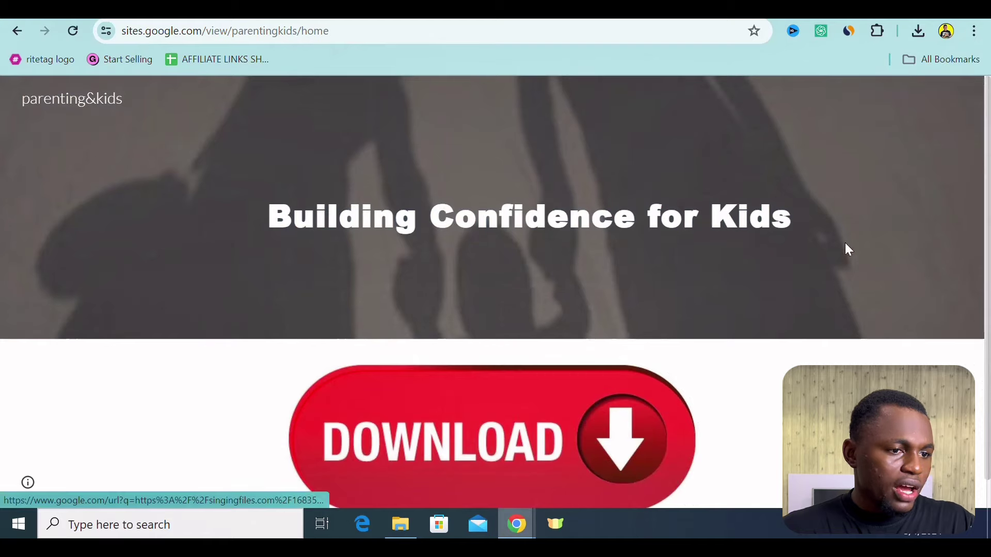
Test the live DOWNLOAD button's link in a new tab, begin the download to review the locker's offers, and return to the live page
right_click(663, 406)
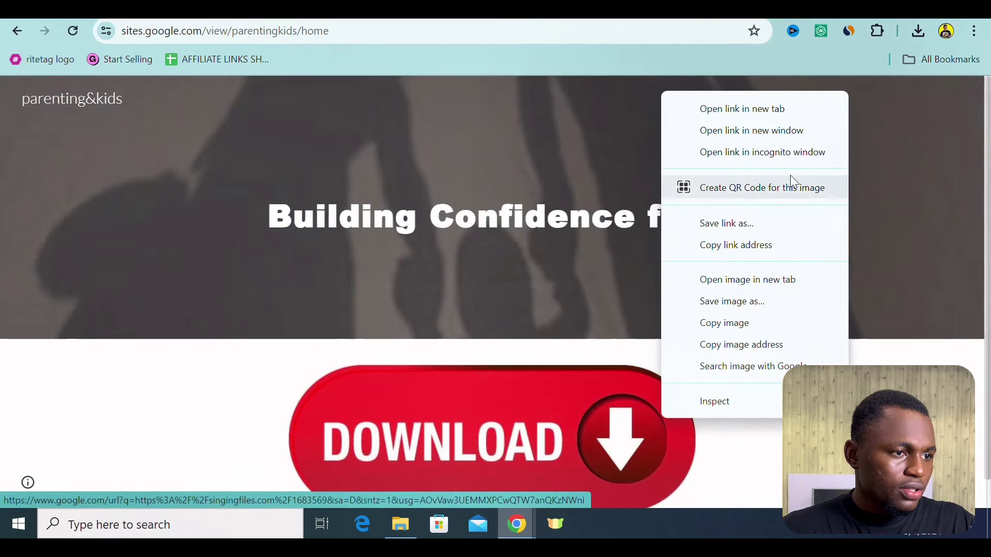
click(721, 108)
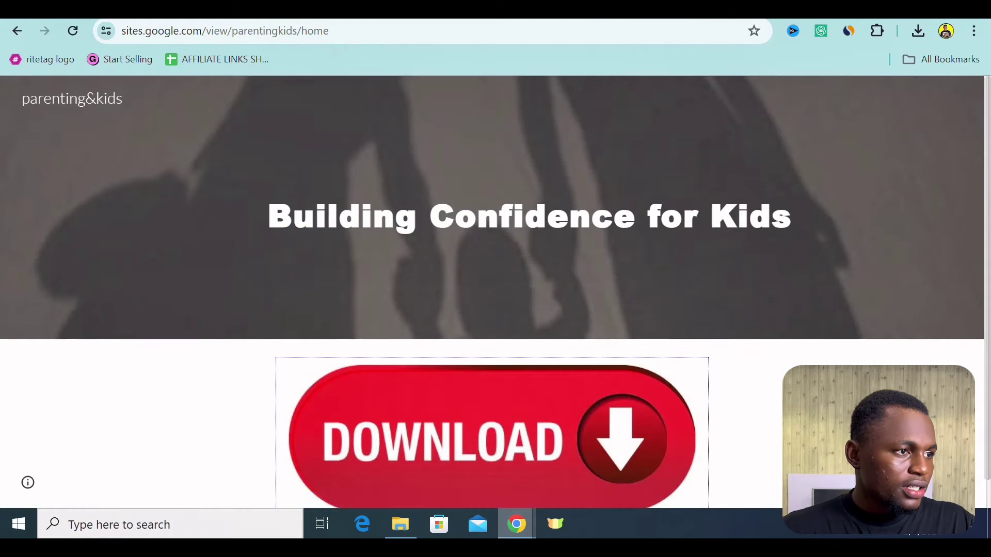
key(ctrl+Tab)
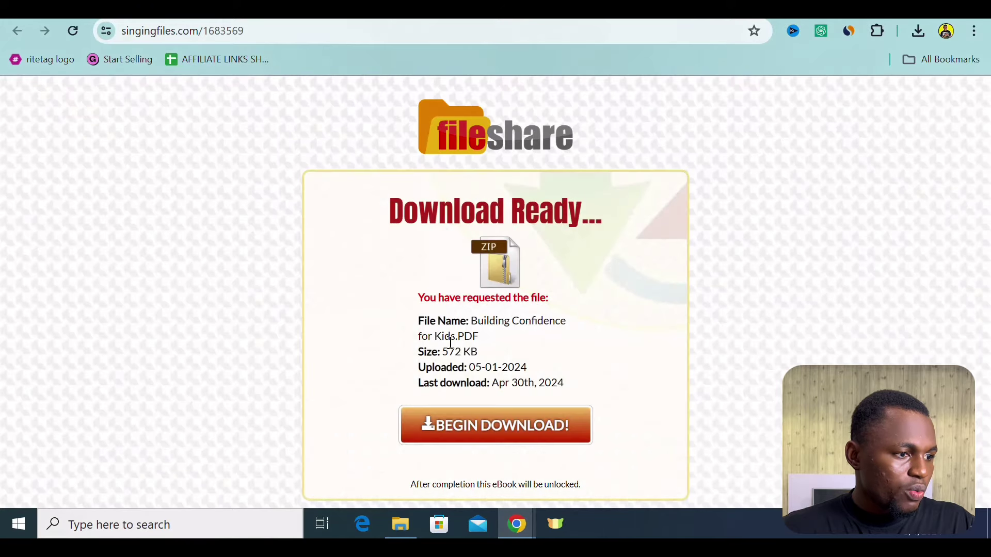
click(511, 437)
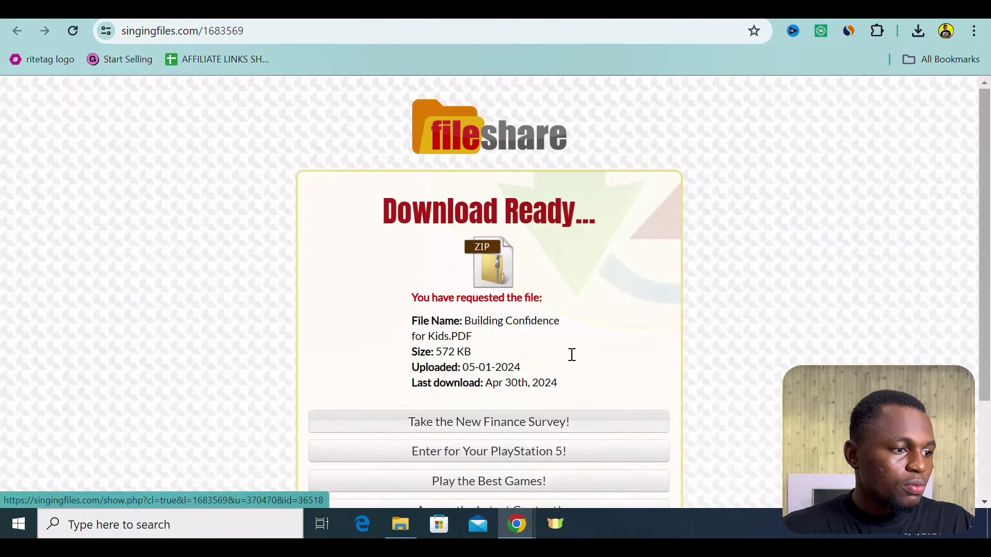
scroll(594, 361, down, 3)
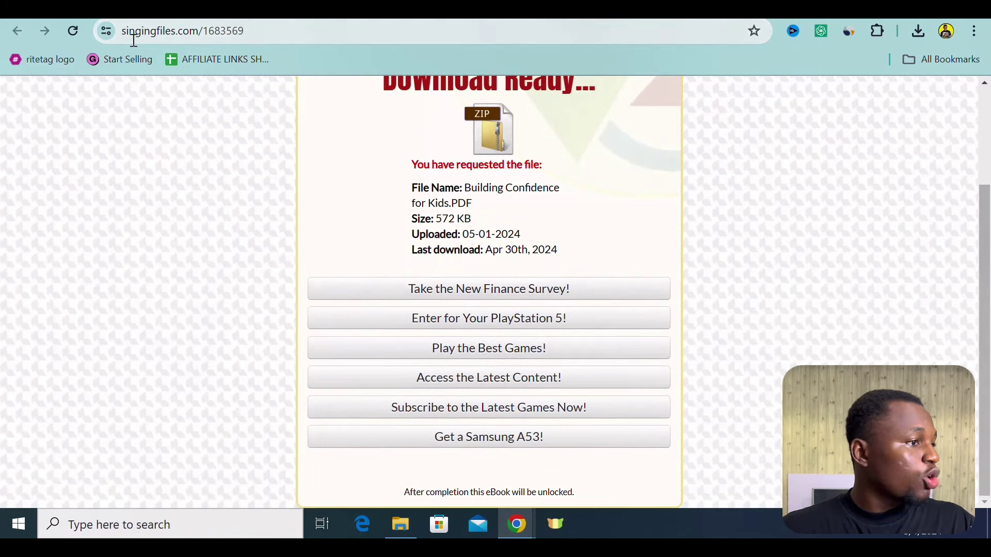
click(103, 10)
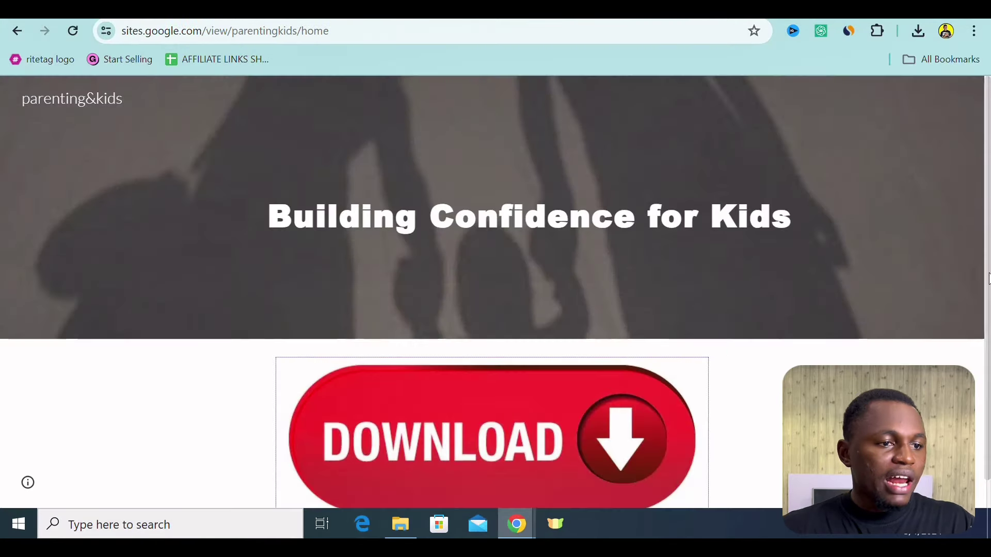
scroll(989, 286, down, 1)
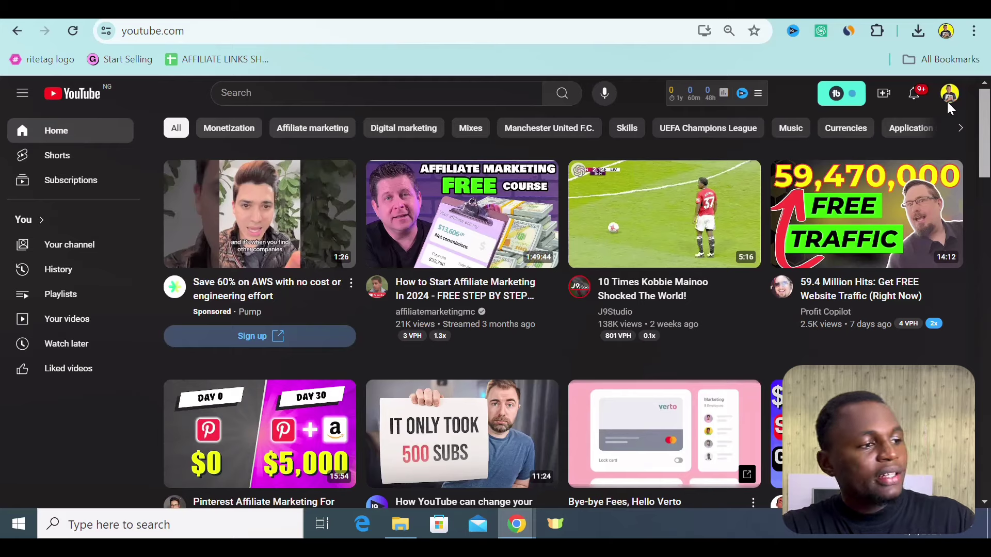
Search YouTube for "parenting" and filter the results to Creative Commons videos
click(267, 93)
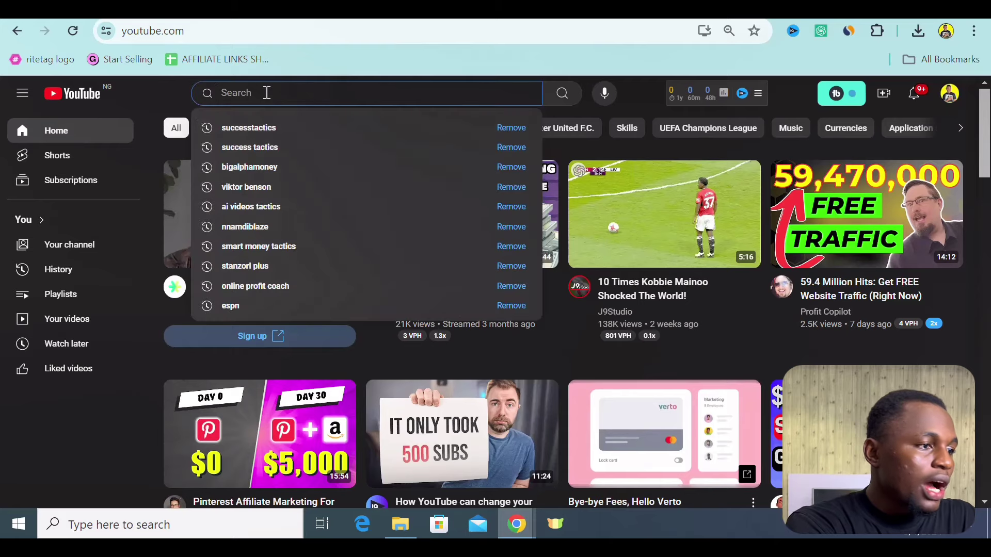
text(parn)
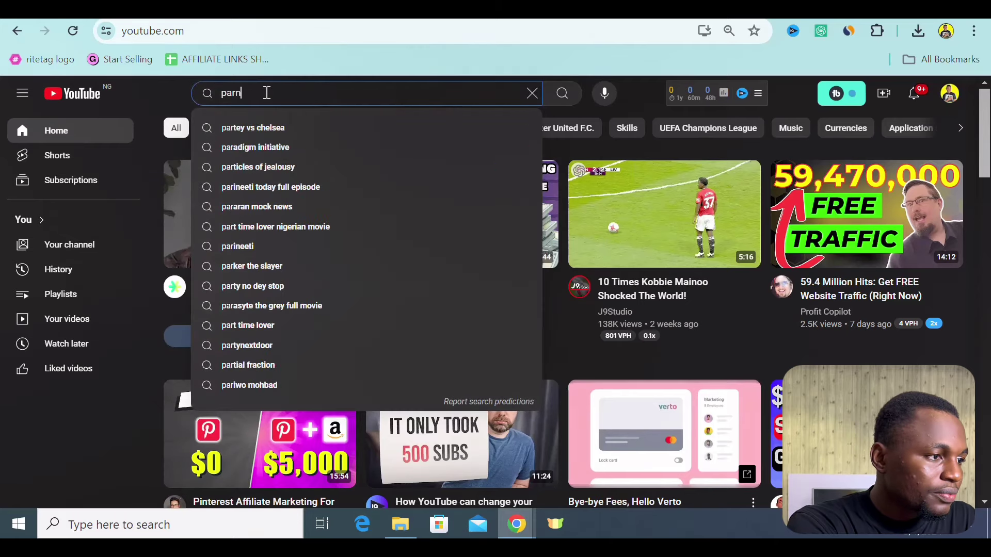
key(BackSpace)
text(enting)
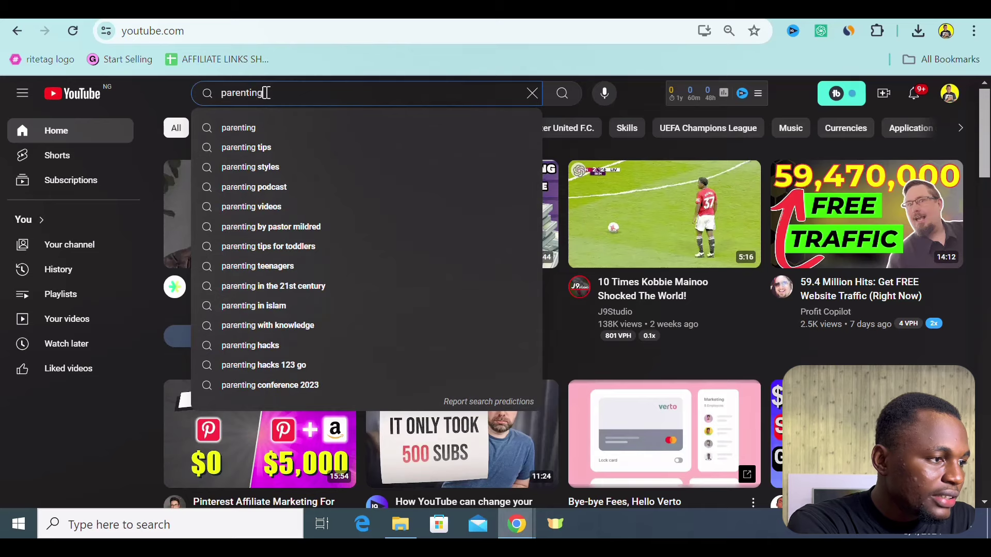
key(Return)
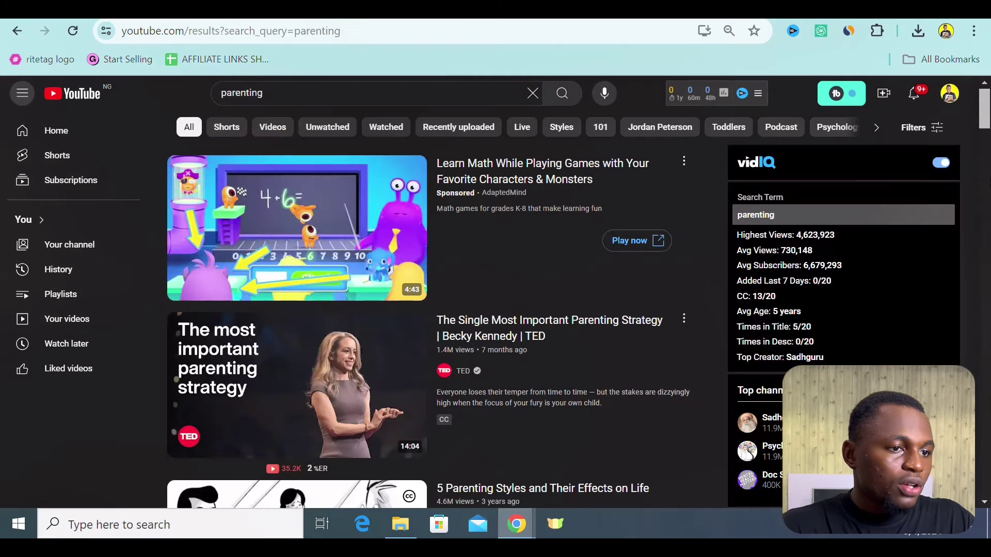
mouse_move(984, 117)
mouse_down()
mouse_move(986, 186)
mouse_move(986, 119)
mouse_up()
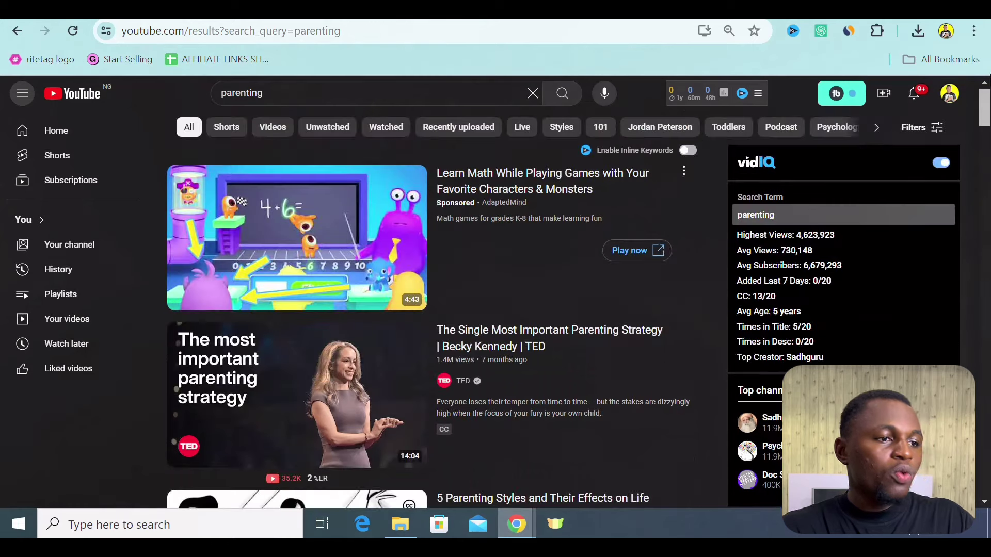
click(921, 126)
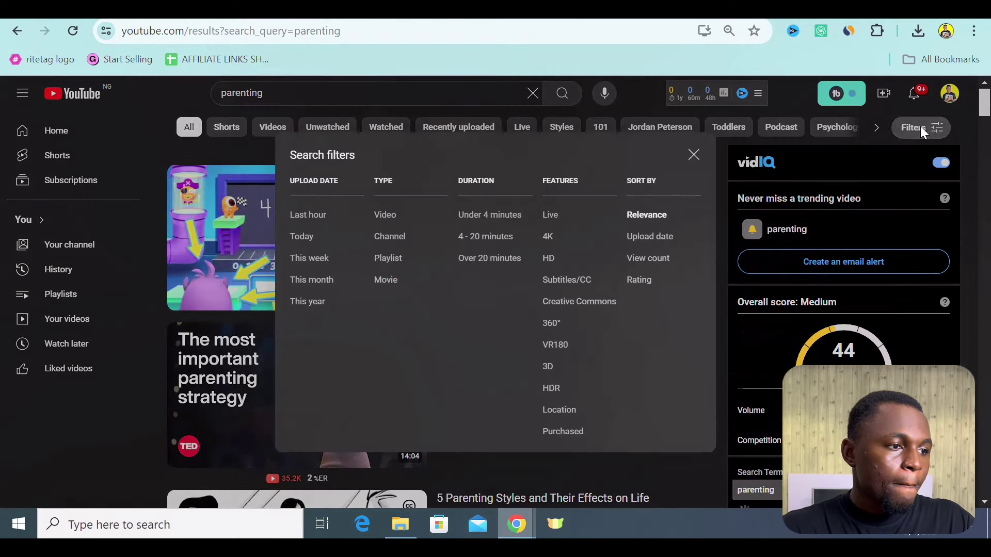
click(598, 300)
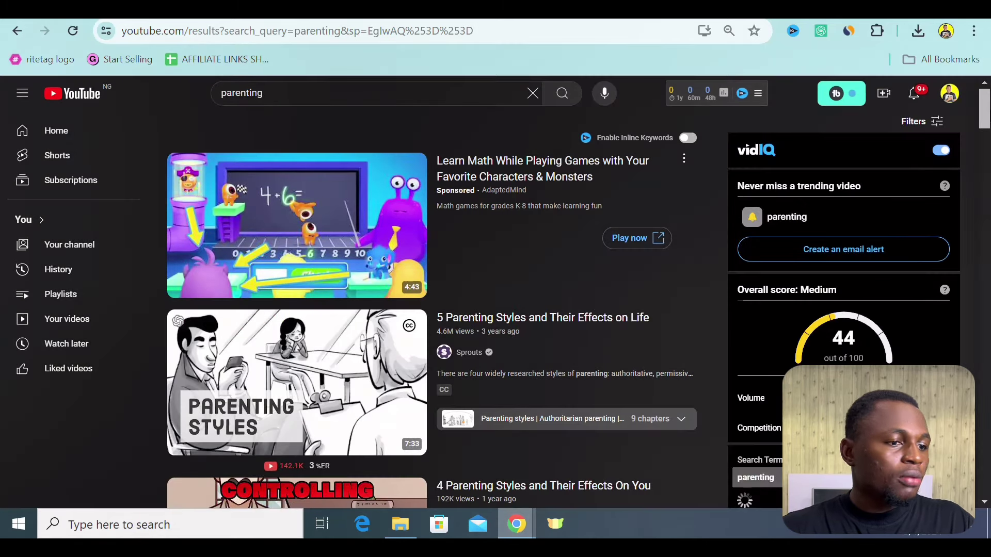
Browse the Creative Commons results and copy the link of the video "Parenting: Raise Yourself Before You Raise Your Kids - Sadhguru"
scroll(642, 283, down, 7)
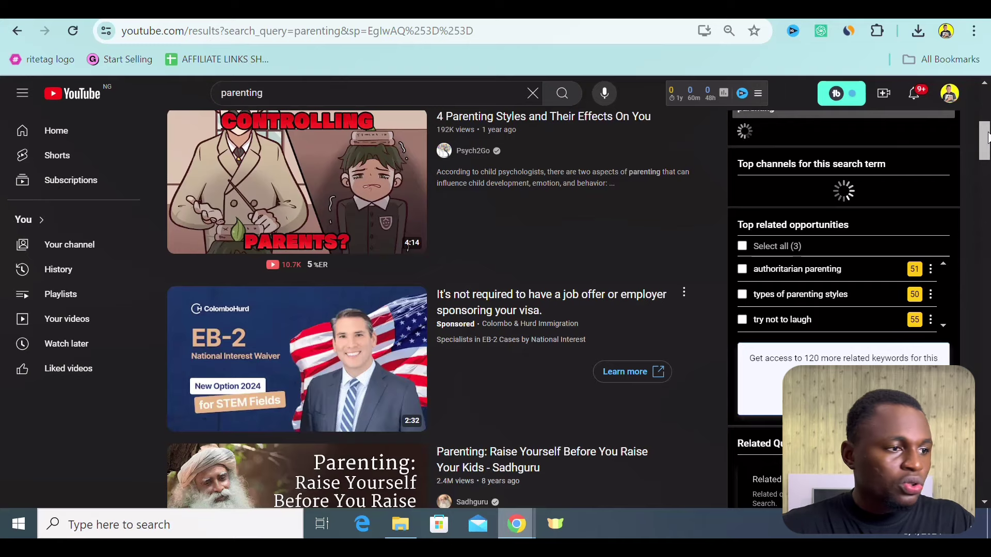
drag(983, 131, 982, 94)
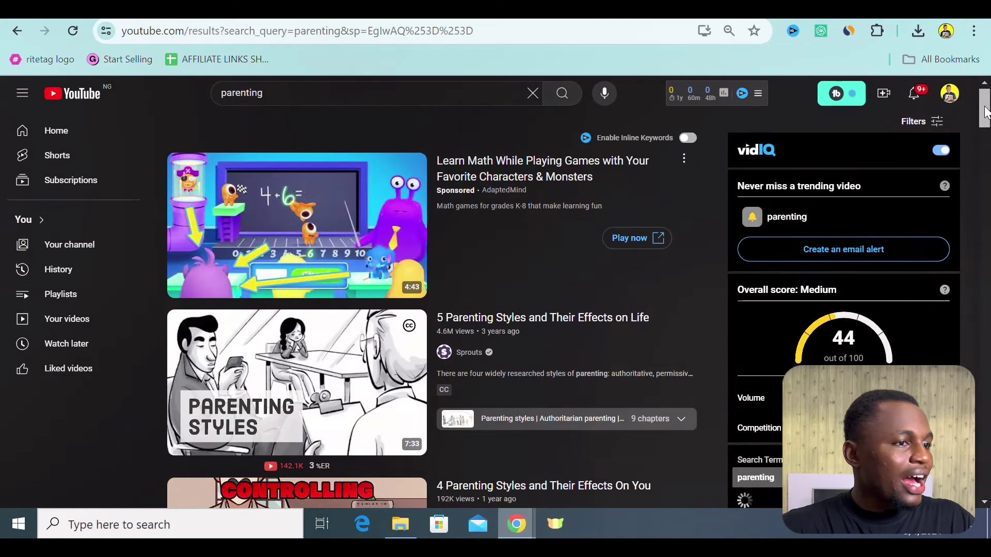
scroll(985, 111, down, 8)
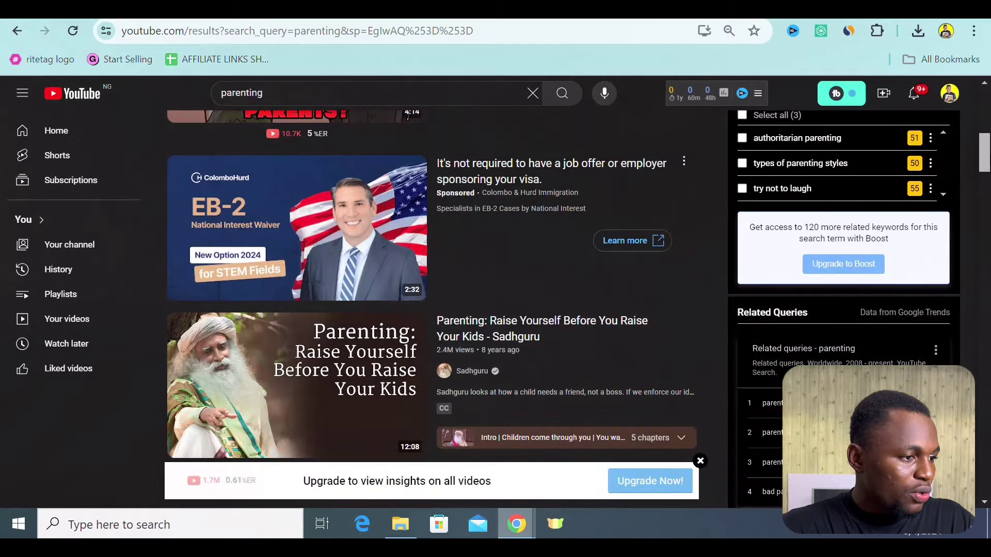
scroll(433, 310, down, 2)
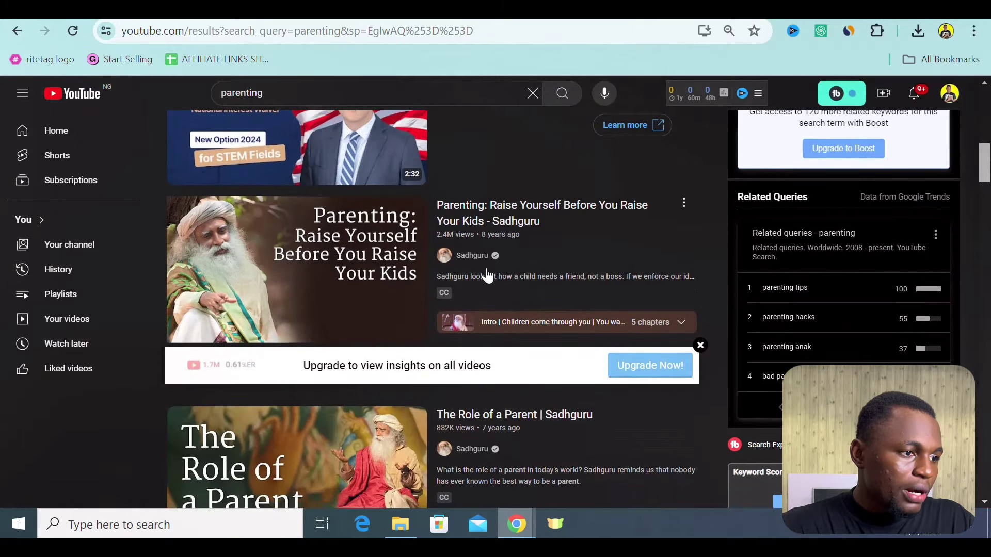
mouse_move(463, 214)
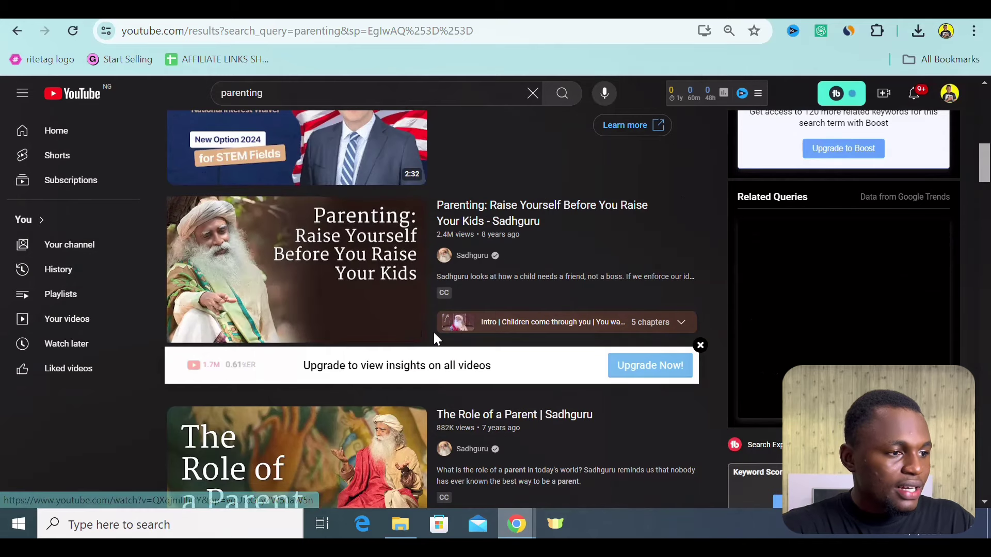
mouse_move(363, 202)
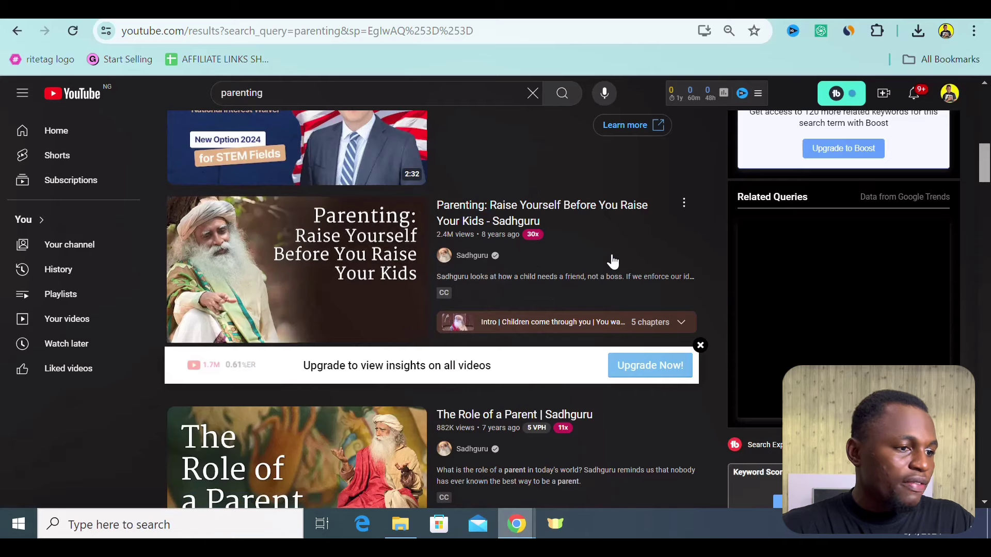
mouse_move(613, 224)
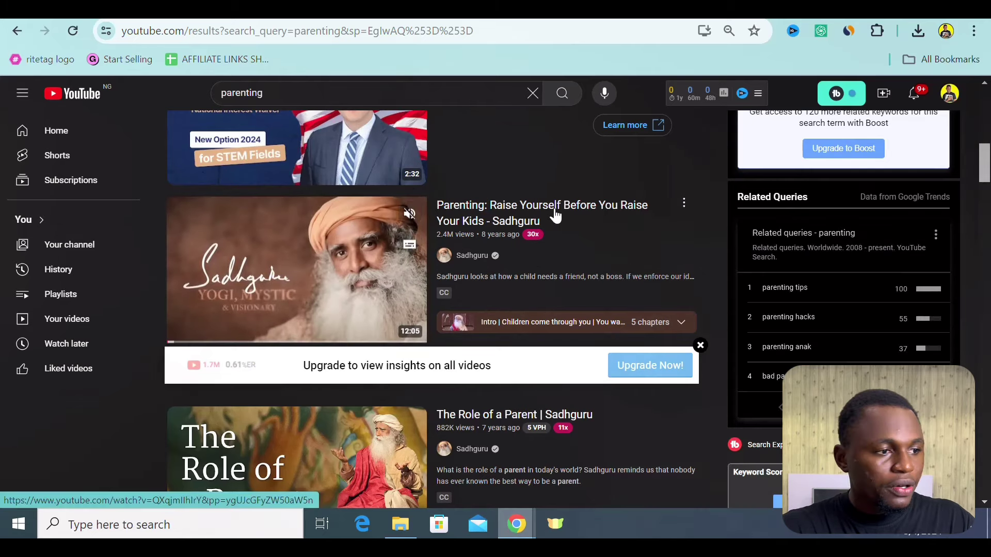
right_click(525, 209)
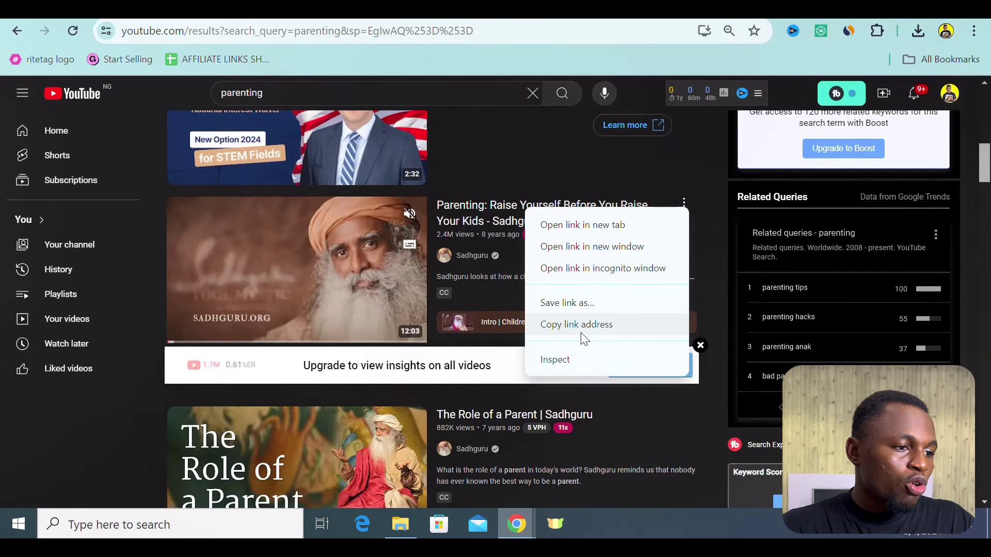
click(563, 325)
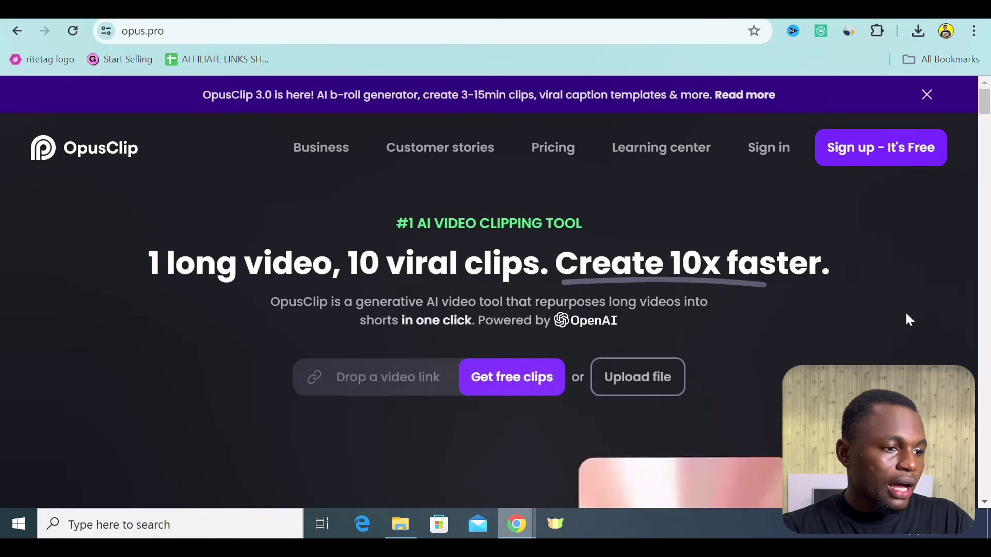
Switch to OpusClip and review its home page and pricing plans, checking what the Free plan includes
drag(987, 111, 987, 179)
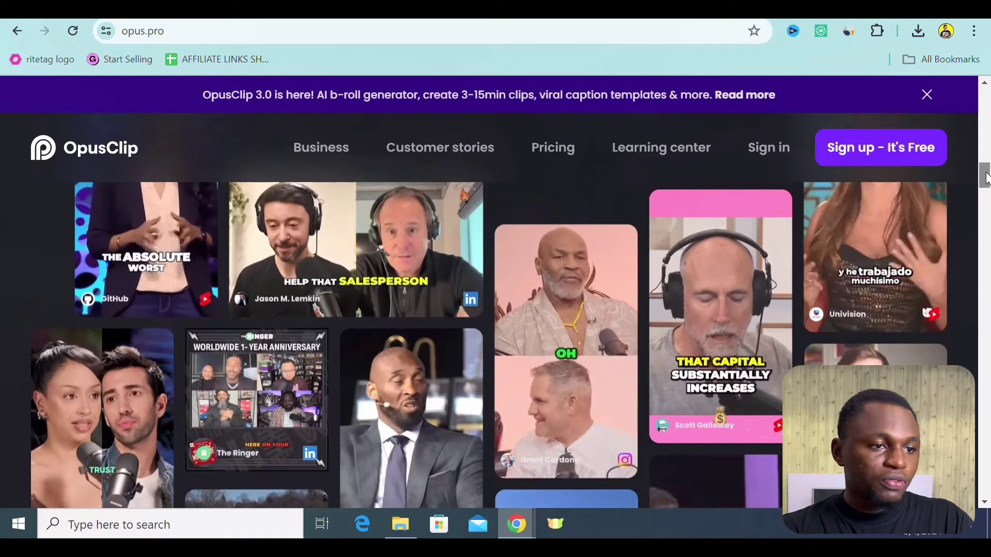
drag(986, 171, 980, 50)
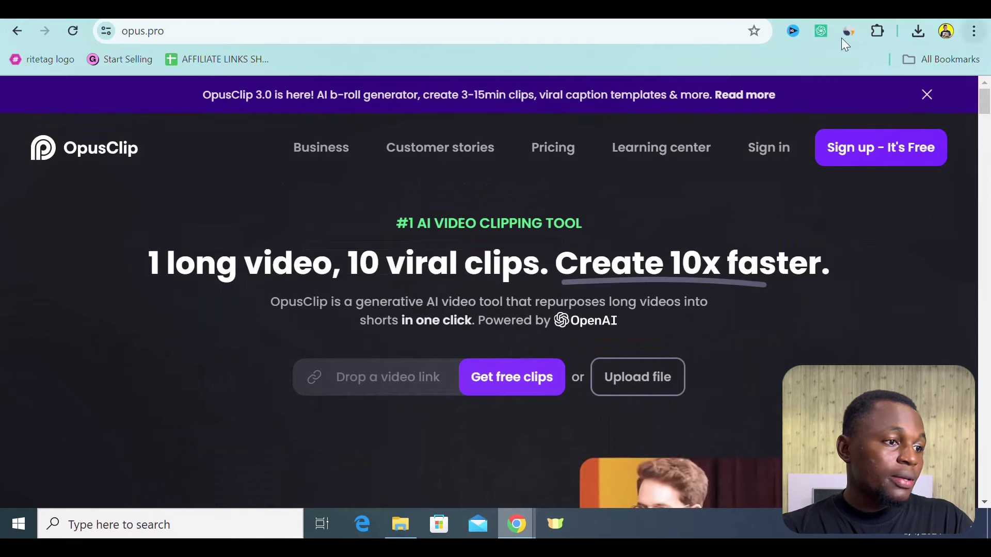
click(552, 147)
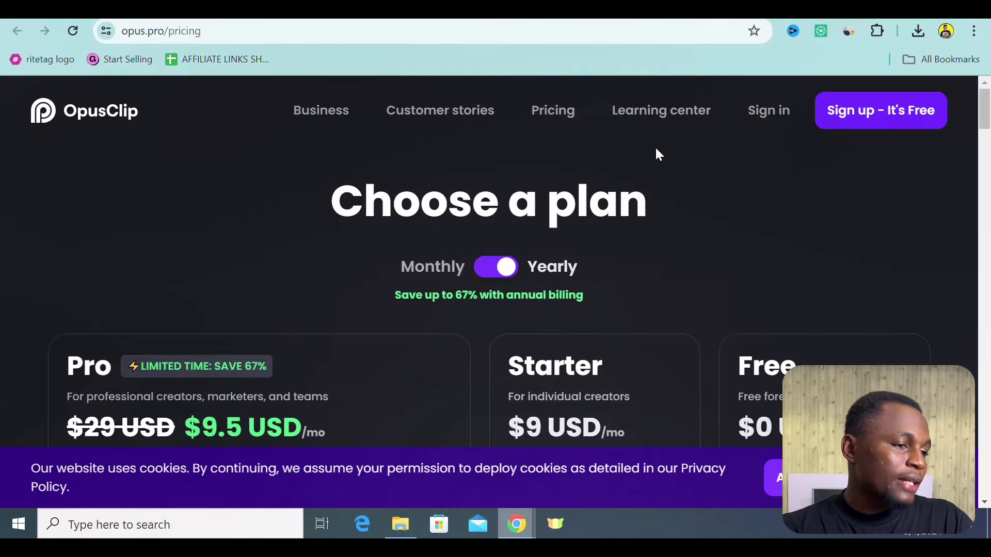
drag(985, 115, 987, 131)
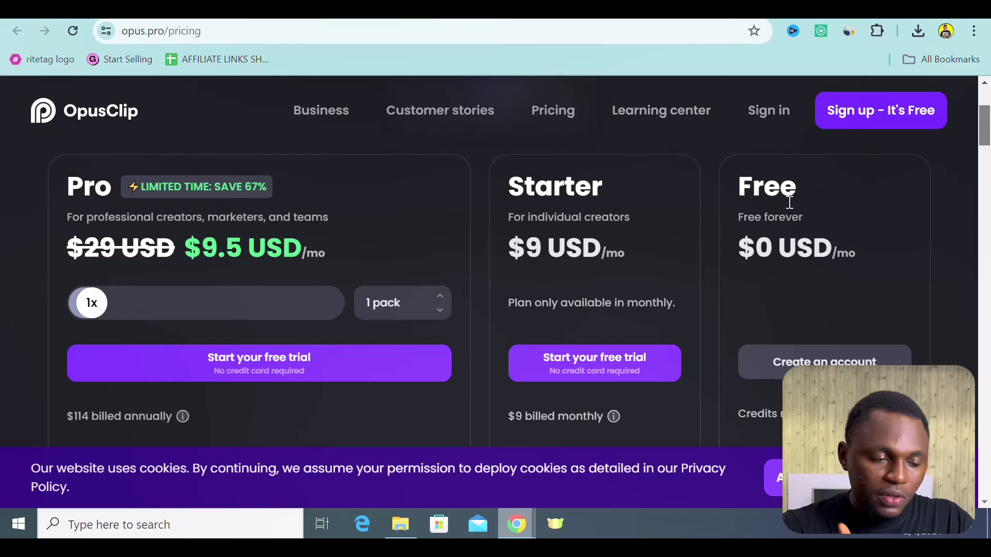
click(778, 477)
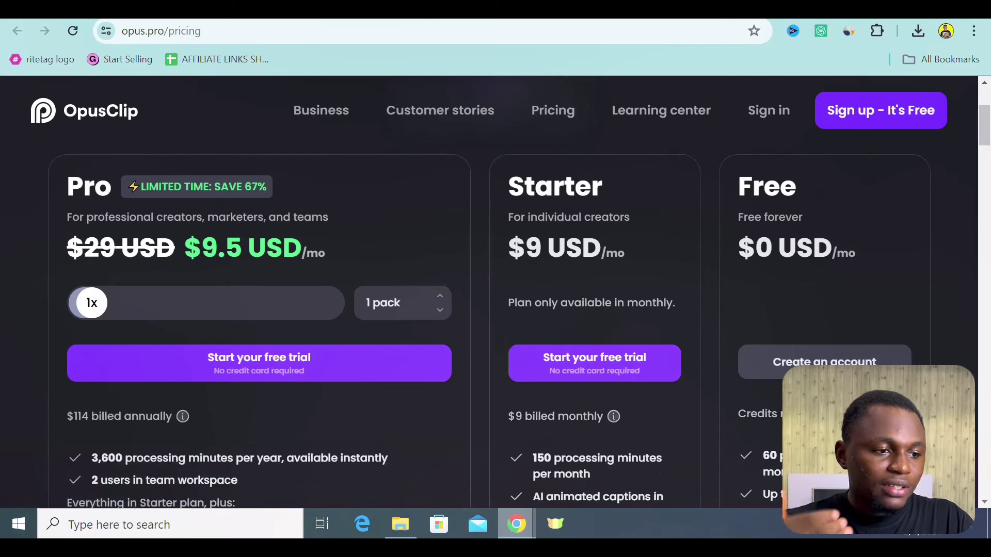
scroll(984, 137, down, 3)
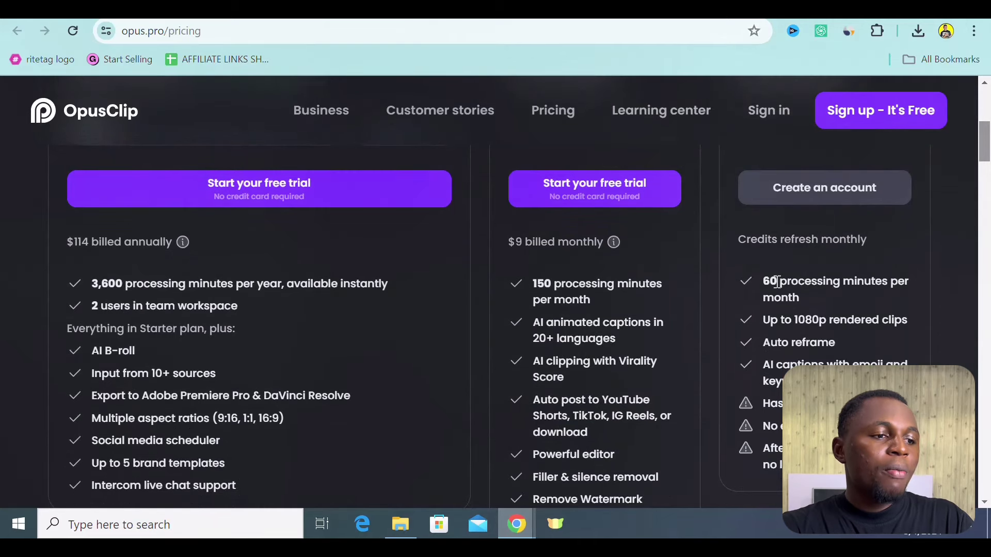
drag(760, 278, 807, 300)
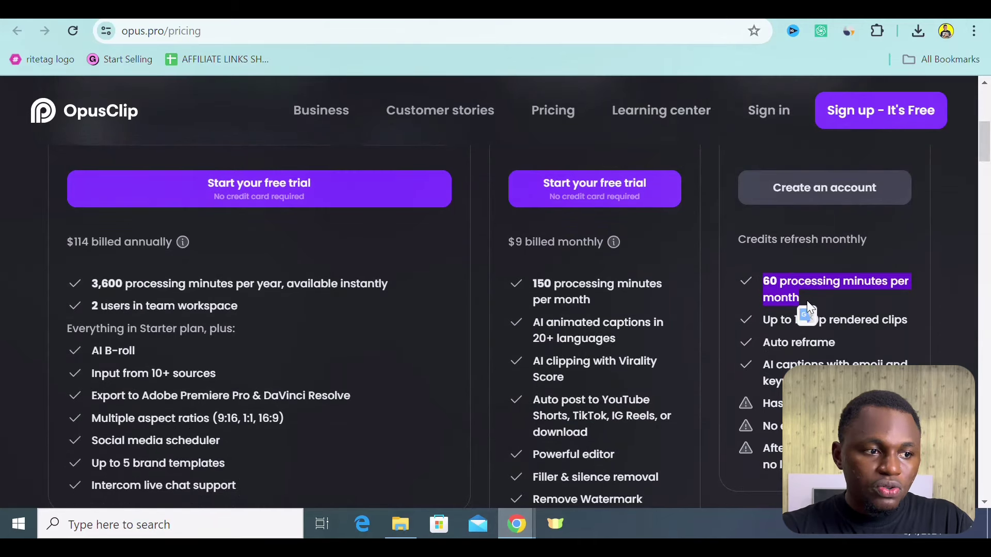
drag(988, 151, 988, 119)
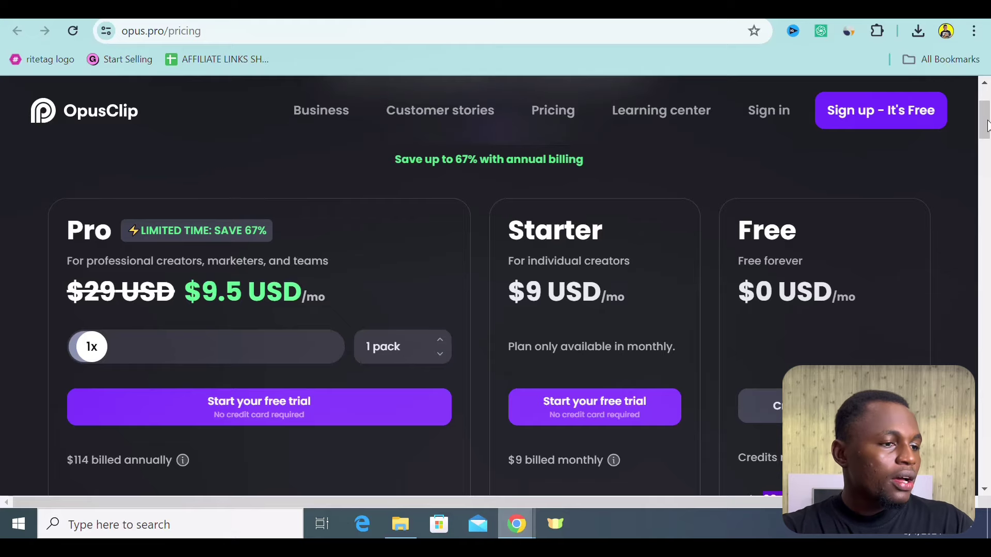
mouse_move(987, 126)
mouse_down()
mouse_move(987, 142)
mouse_move(986, 110)
mouse_up()
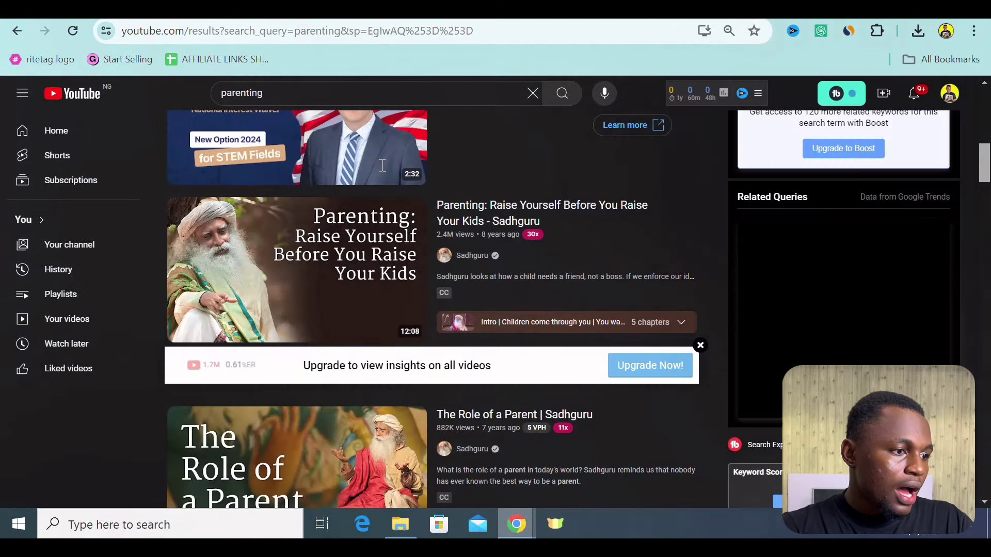
Copy the "Parenting: Raise Yourself Before You Raise Your Kids" link from the YouTube results and load it into the OpusClip dashboard
right_click(504, 215)
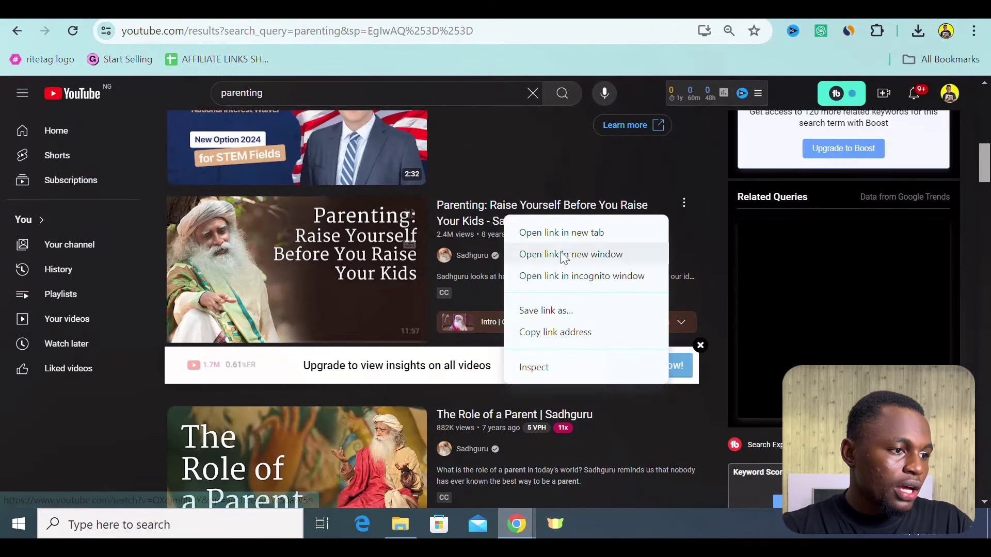
click(546, 334)
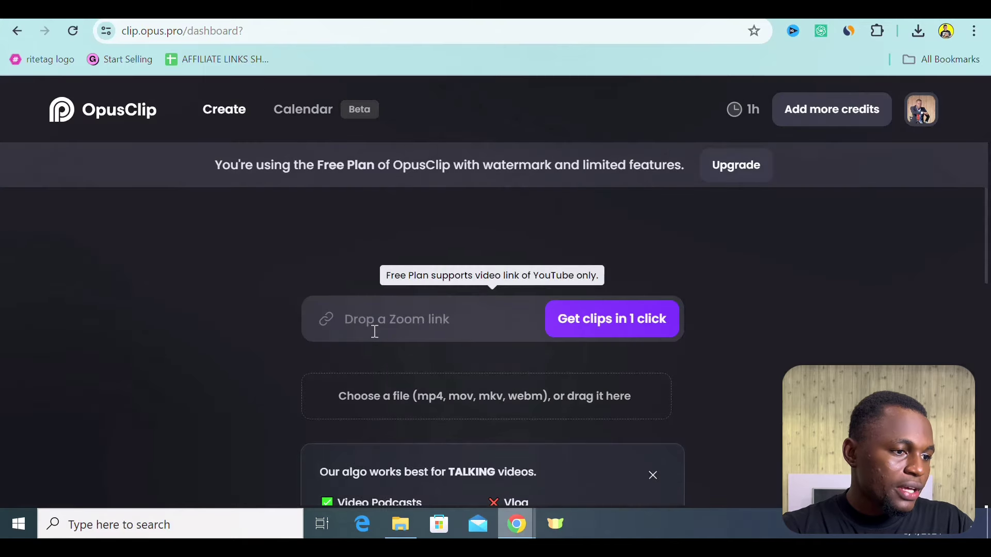
click(375, 332)
key(ctrl+v)
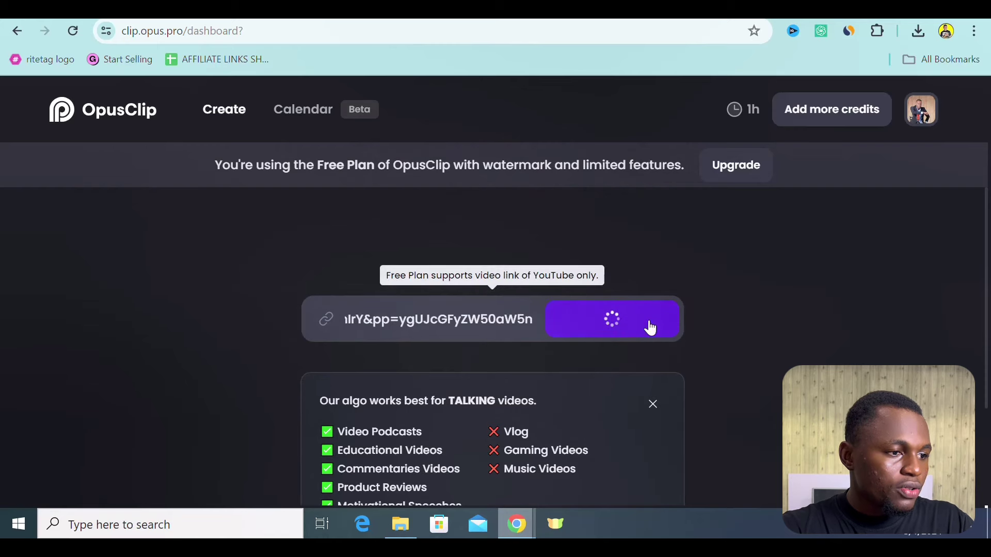
key(ctrl+minus)
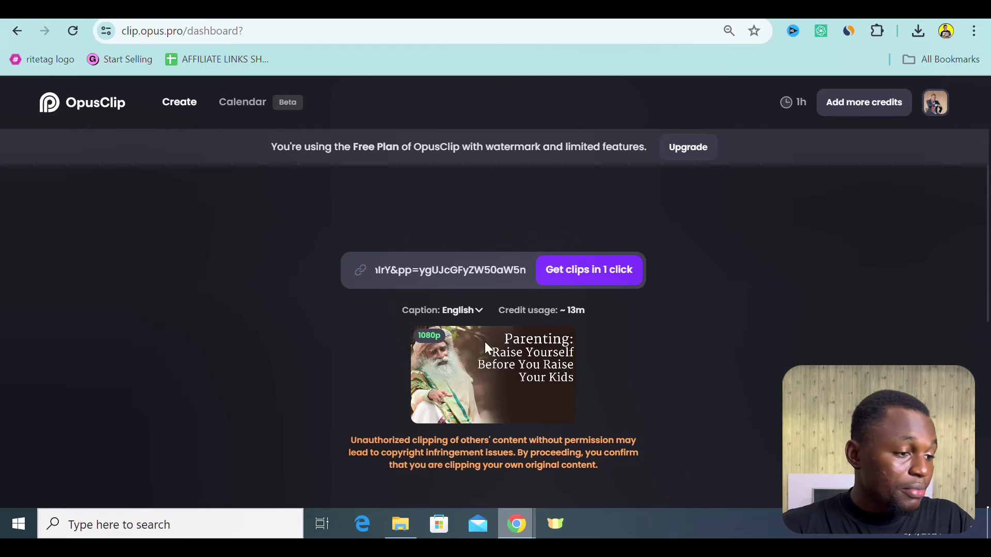
Read the copyright notice, generate clips from the loaded parenting video, and check the estimated waiting time and progress
drag(361, 440, 333, 434)
click(342, 440)
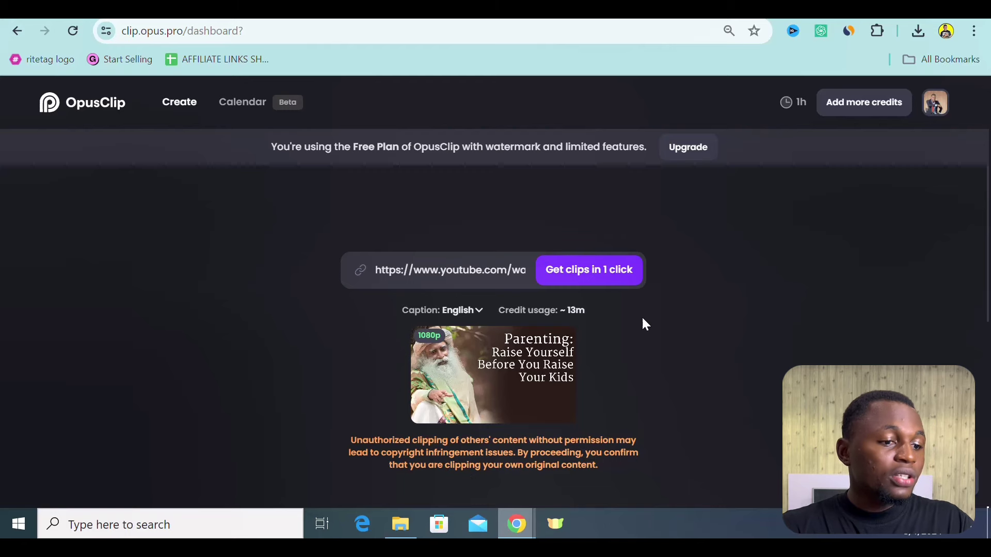
click(480, 9)
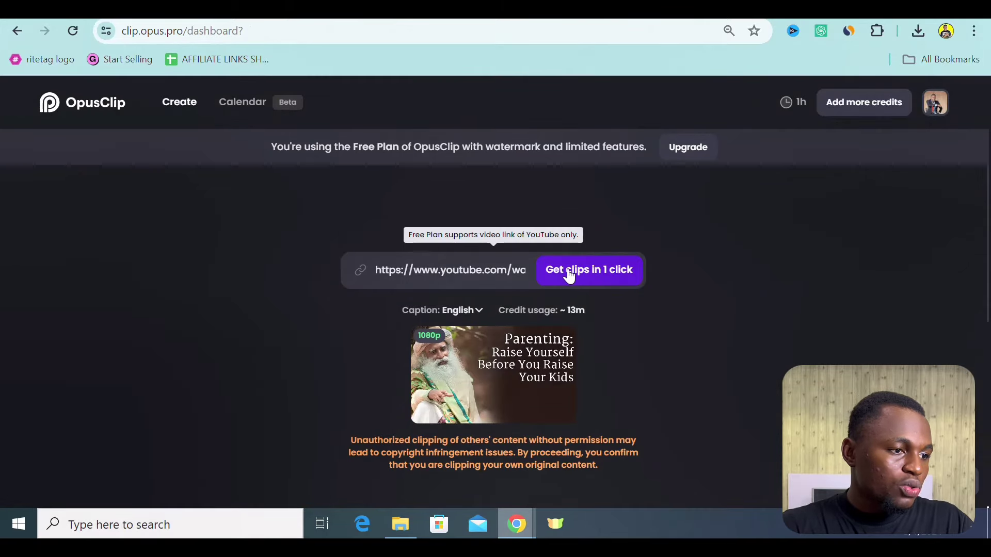
click(603, 280)
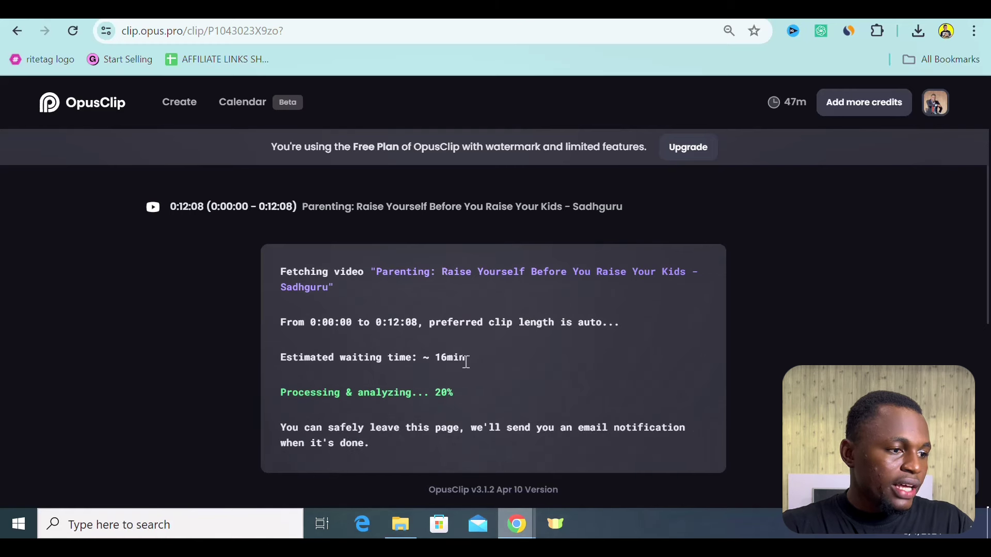
drag(466, 360, 437, 359)
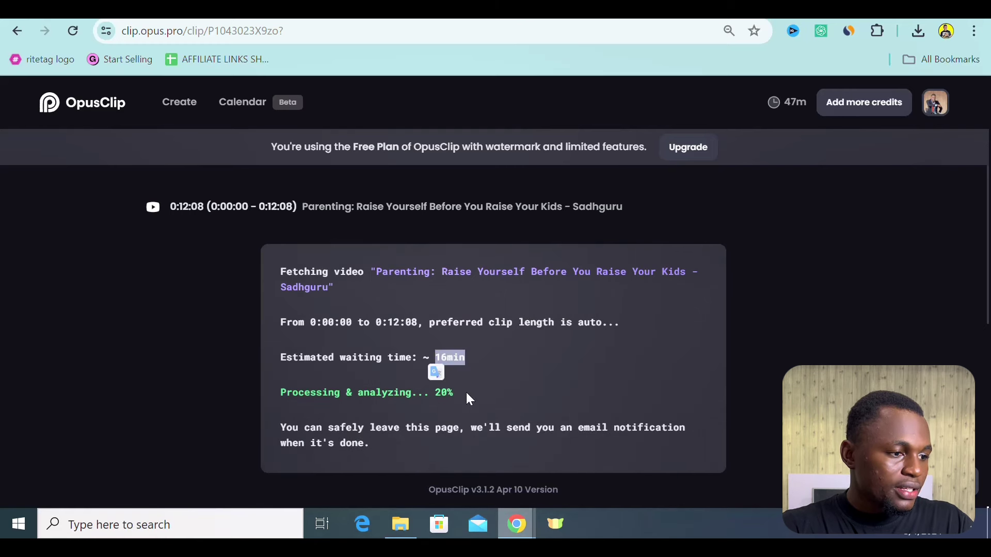
drag(455, 394, 435, 392)
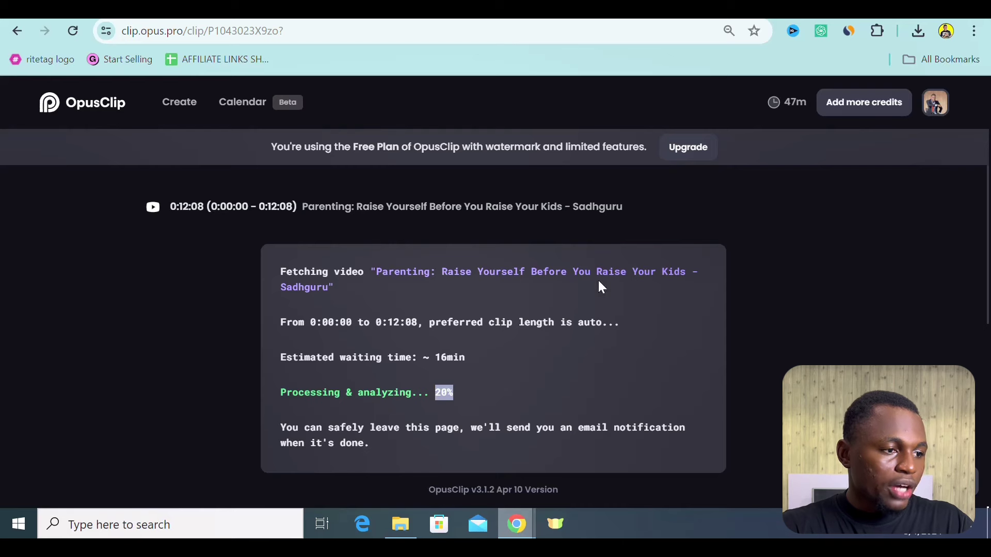
click(547, 386)
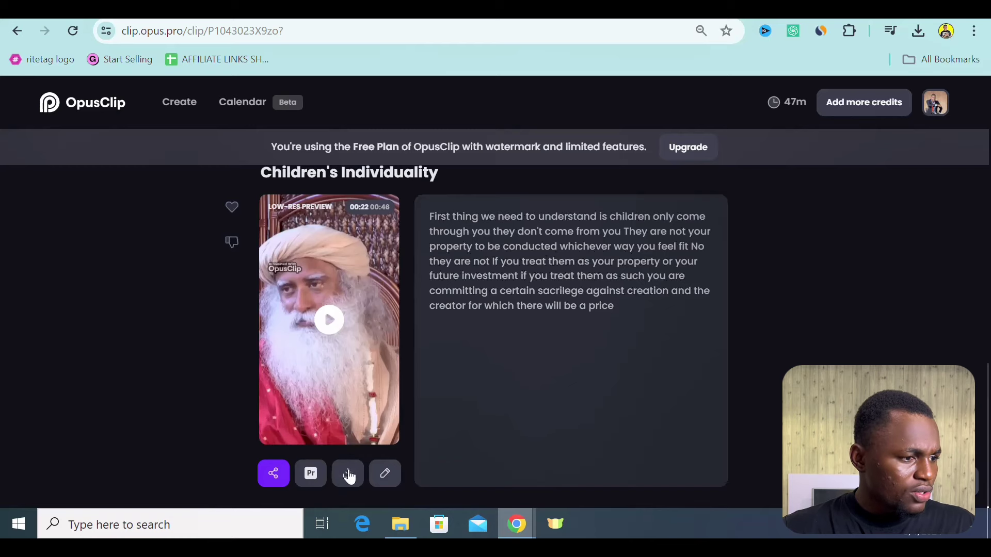
Download the generated "Children's Individuality" clip and check it in the browser's downloads
click(349, 478)
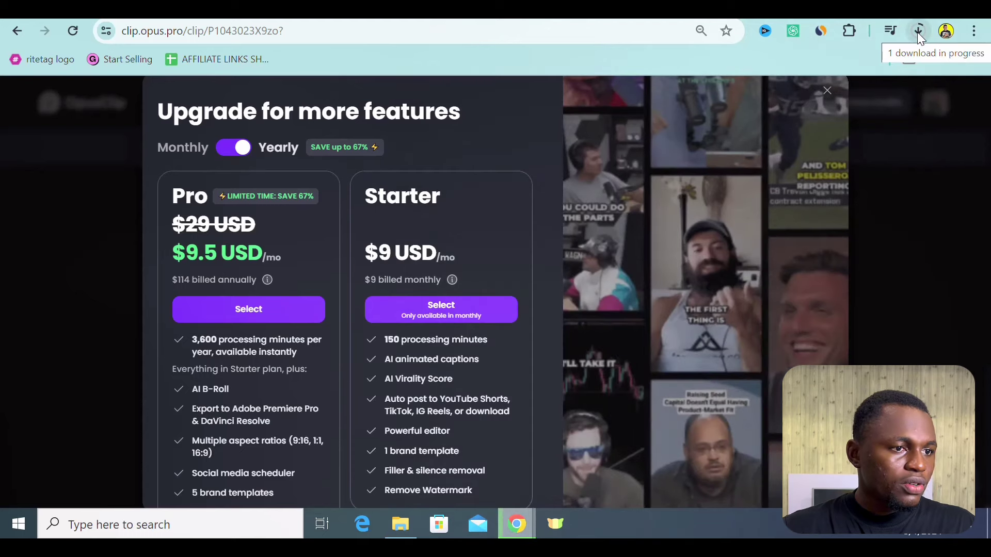
click(918, 32)
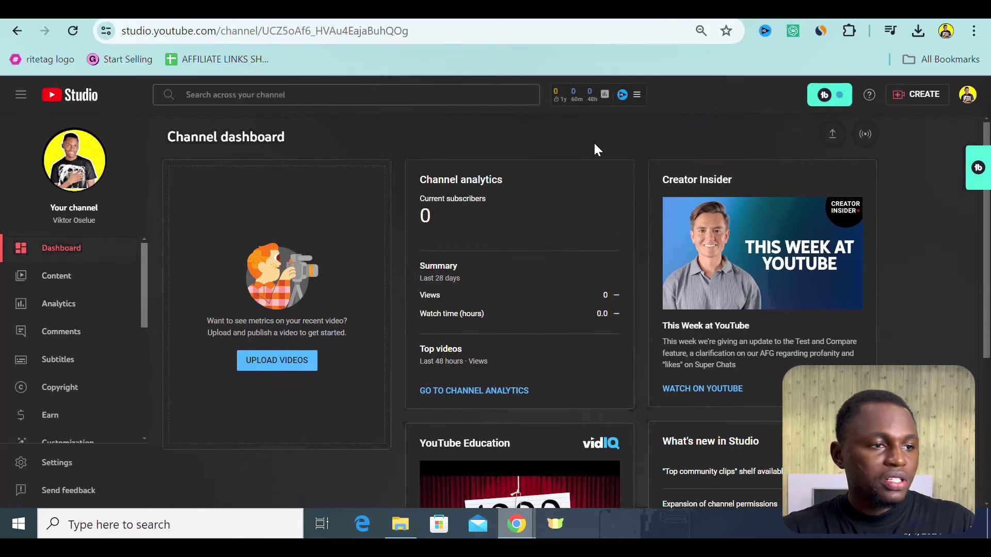
Upload the downloaded clip "Unlocking the True Potential of Parenting Embracing Children's Individuality" as a new video in YouTube Studio
click(904, 98)
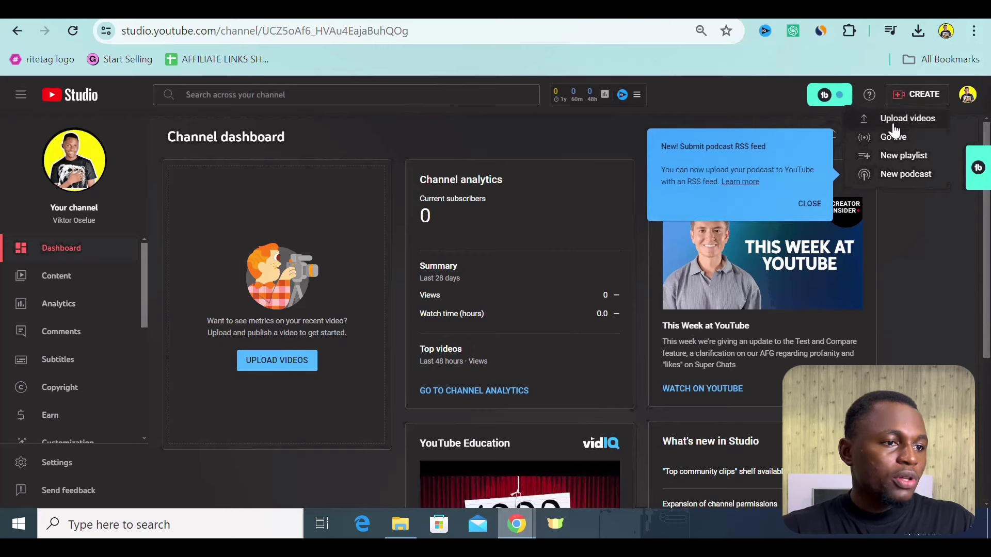
click(894, 120)
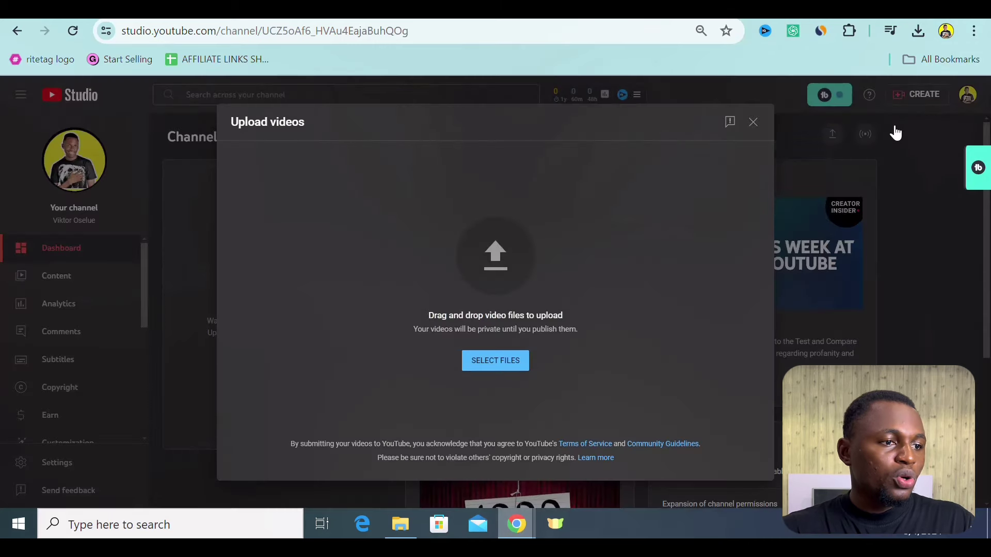
click(919, 24)
drag(802, 112, 509, 247)
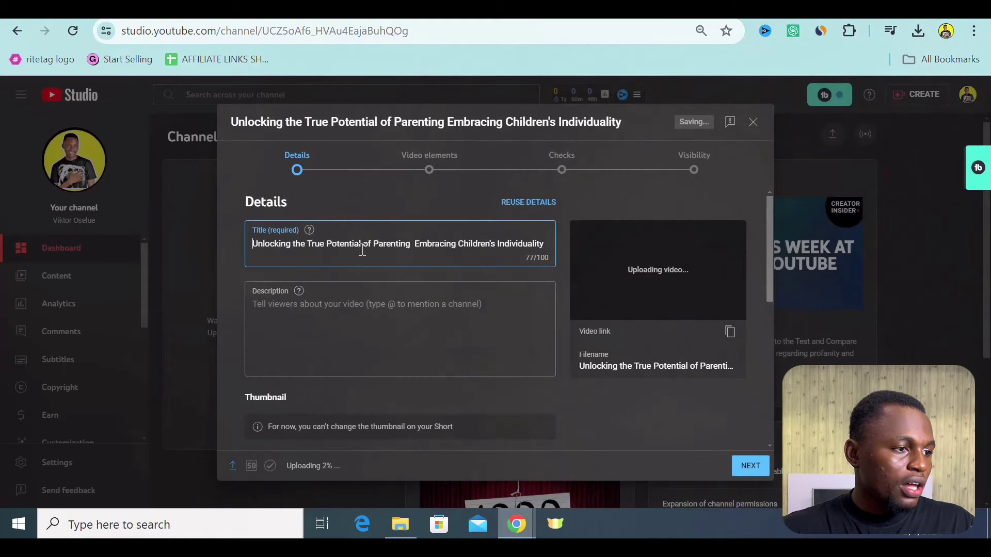
Start the video description with the line "Download FREE eBook On Building Confidence For Kids:"
click(286, 311)
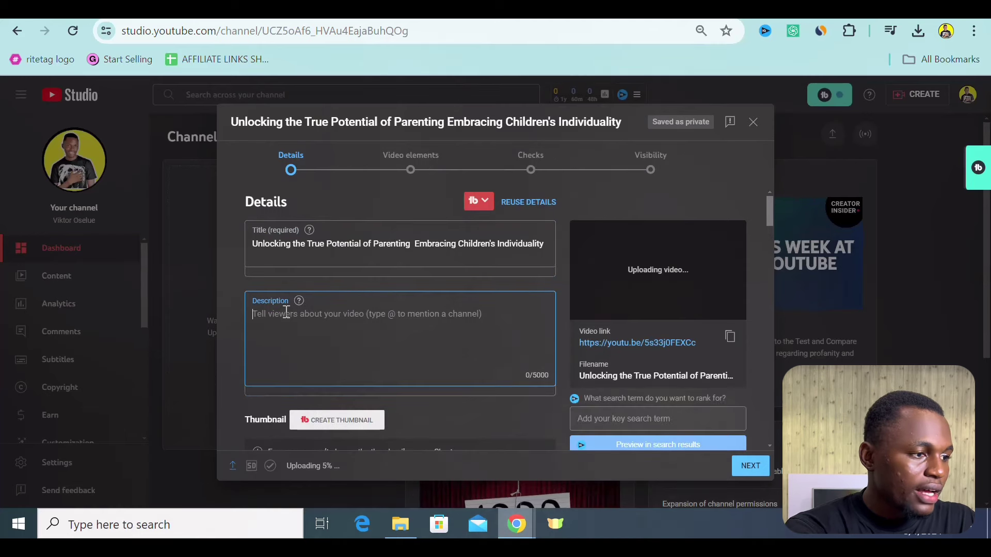
key(BackSpace)
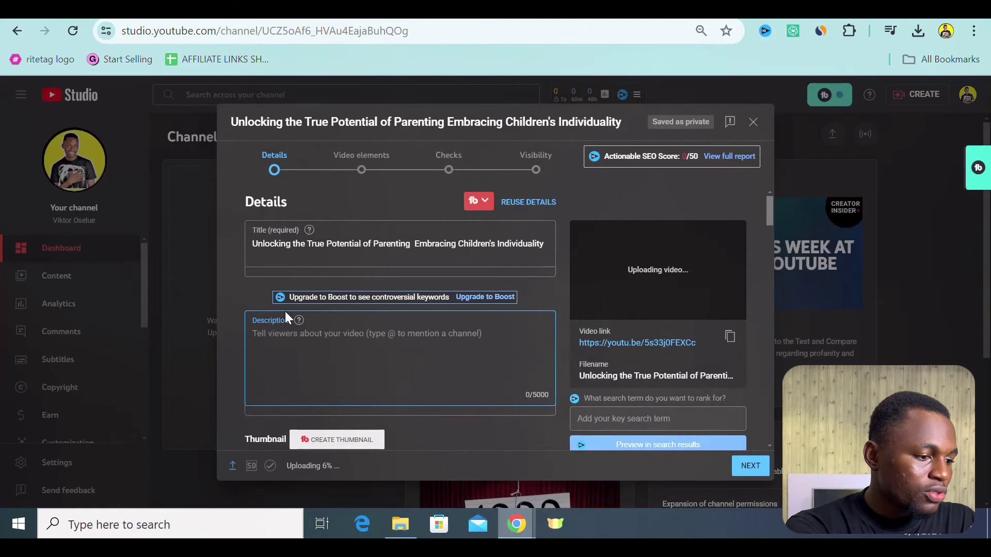
text(FREE eBook On Building Confidence For Kids:)
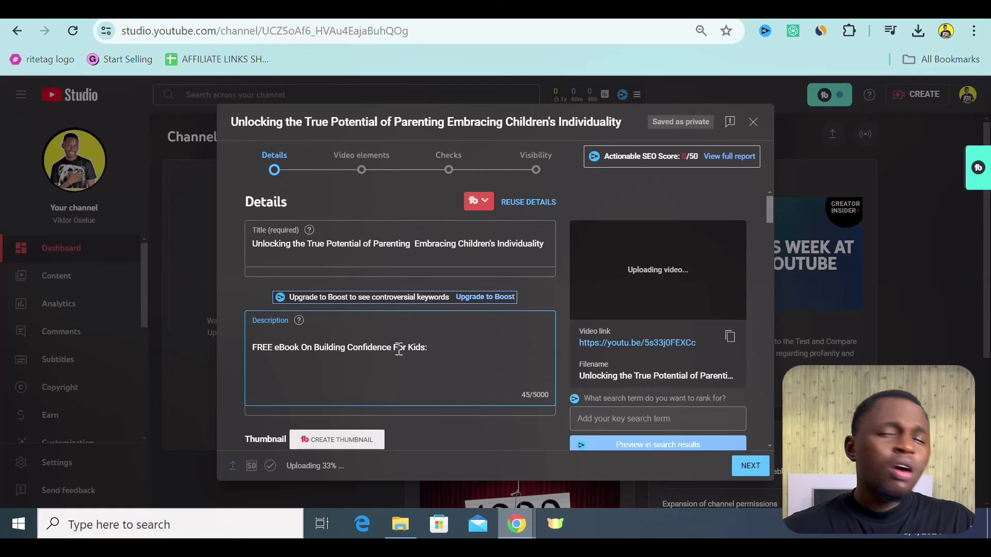
click(254, 350)
text(Download)
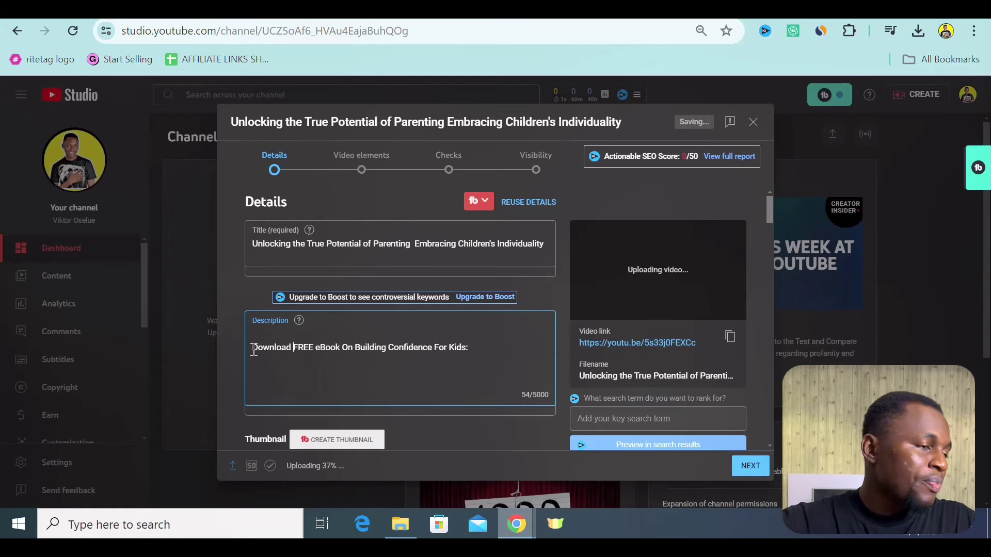
Copy the parentingkids Google Sites page address and paste it under the ebook line in the video description
key(ctrl+Tab)
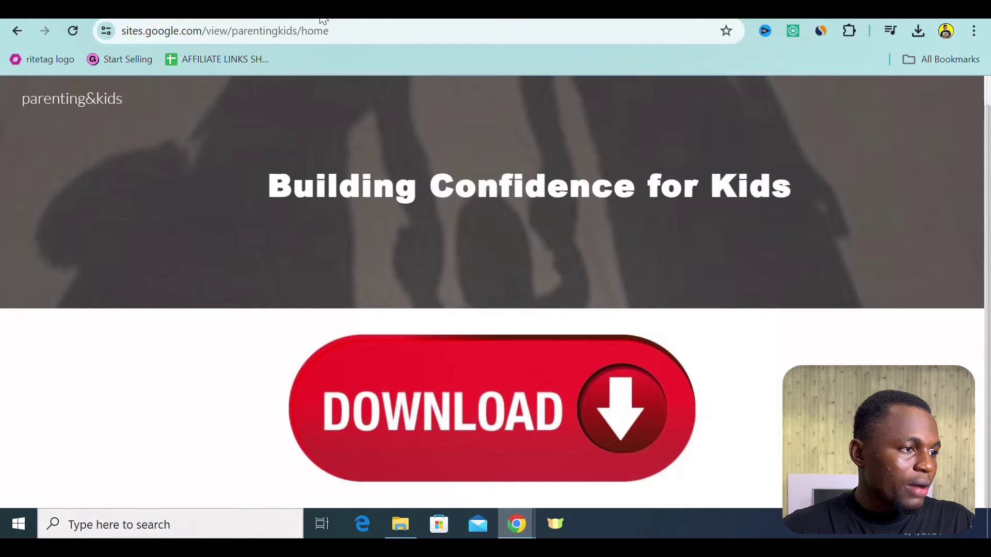
click(260, 34)
key(ctrl+c)
right_click(260, 34)
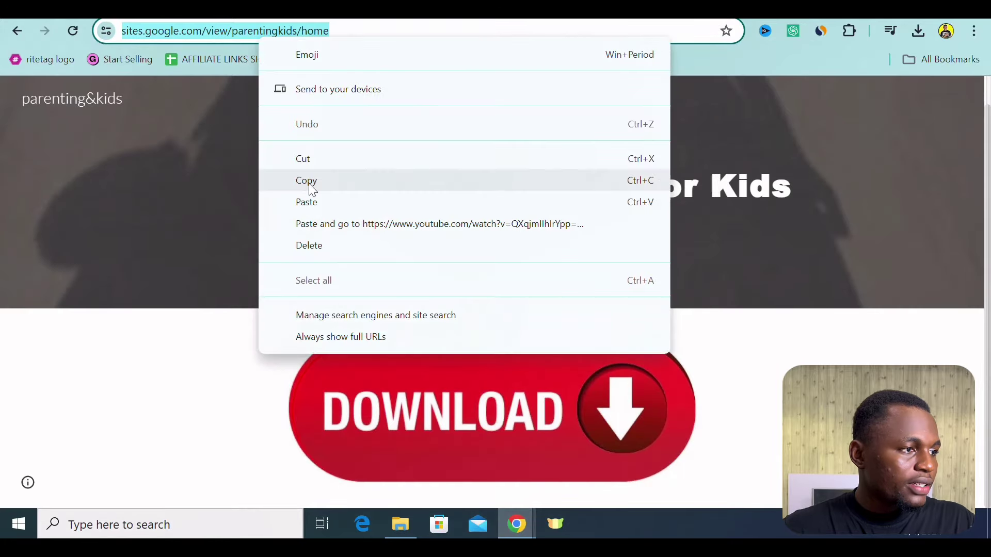
click(308, 182)
key(ctrl+shift+Tab)
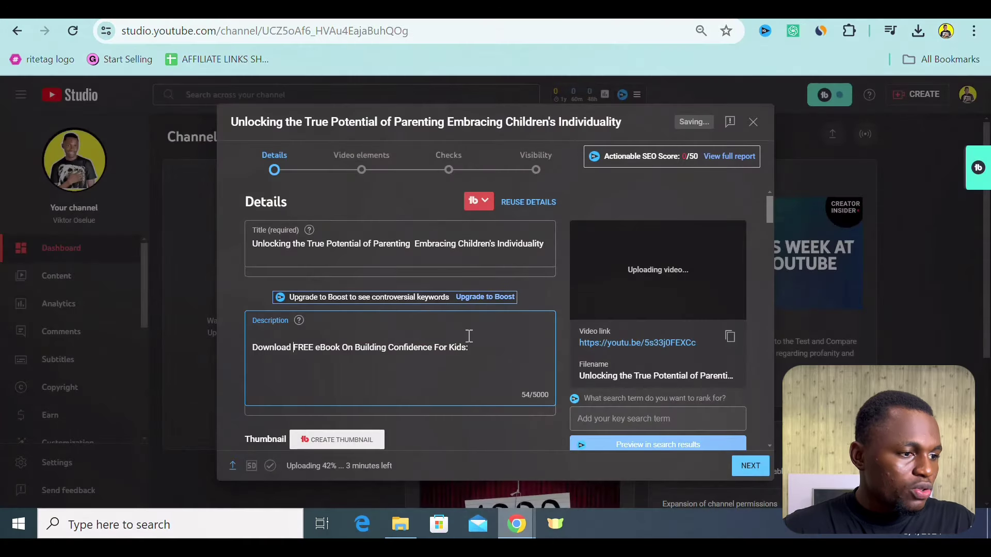
click(482, 347)
key(ctrl+v)
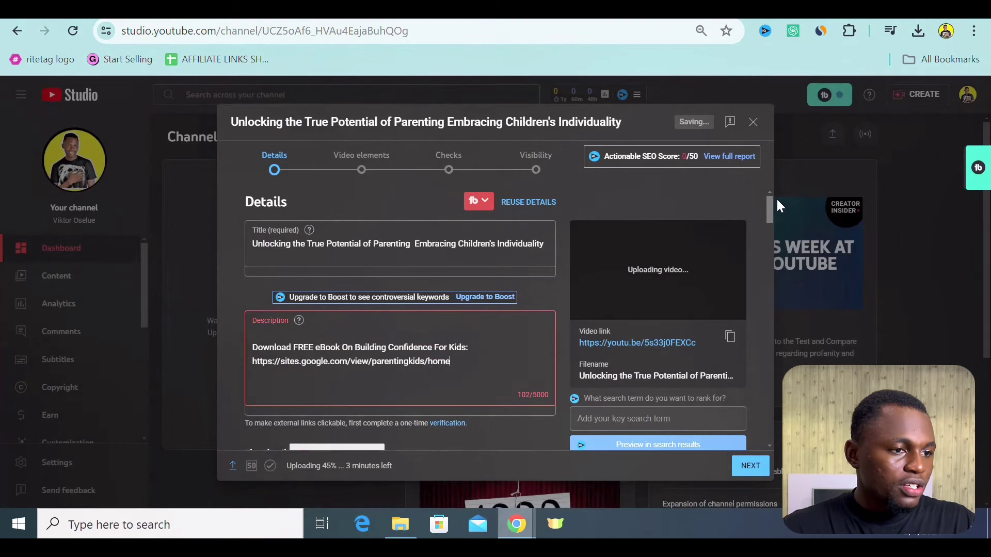
Mark the video as not made for kids and set its visibility to Public
drag(769, 209, 770, 212)
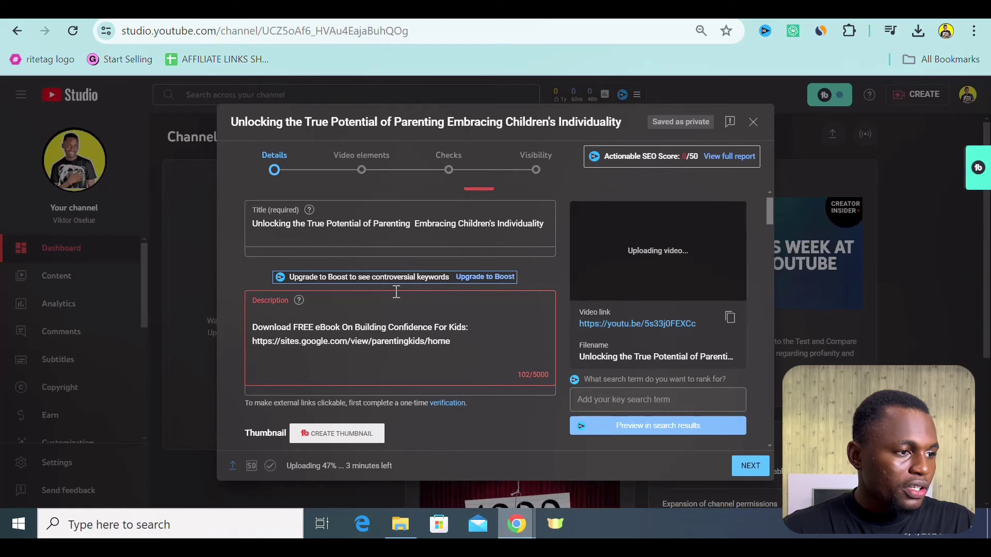
drag(772, 218, 773, 201)
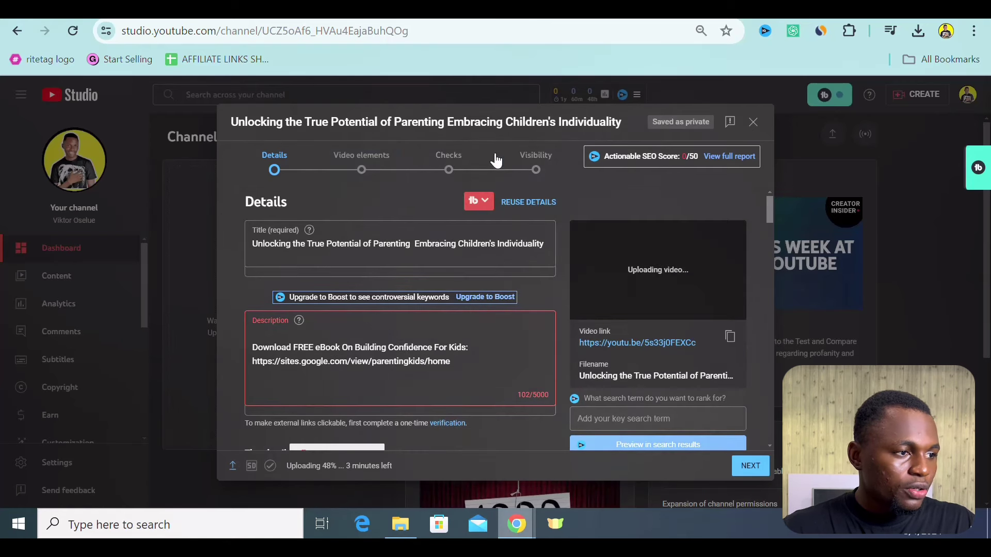
click(362, 170)
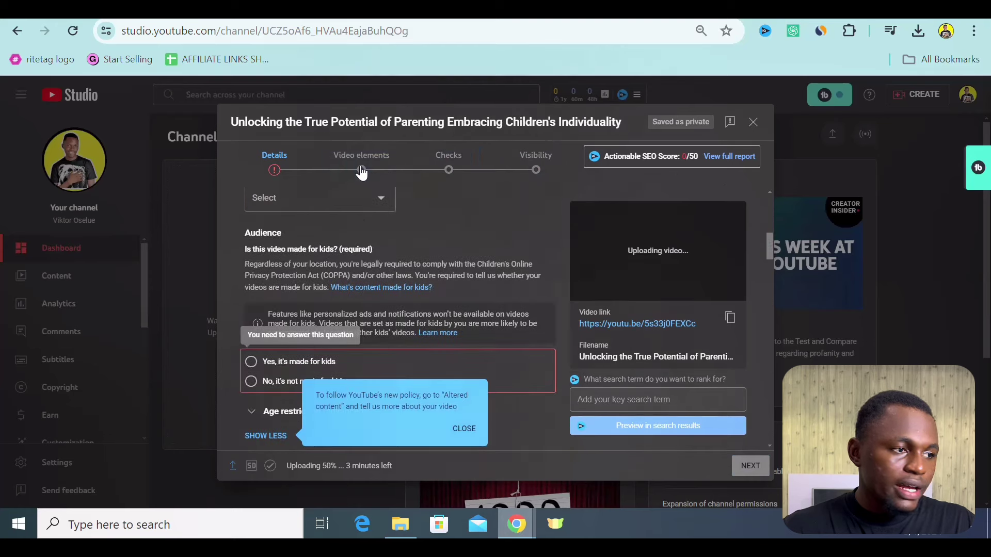
click(251, 384)
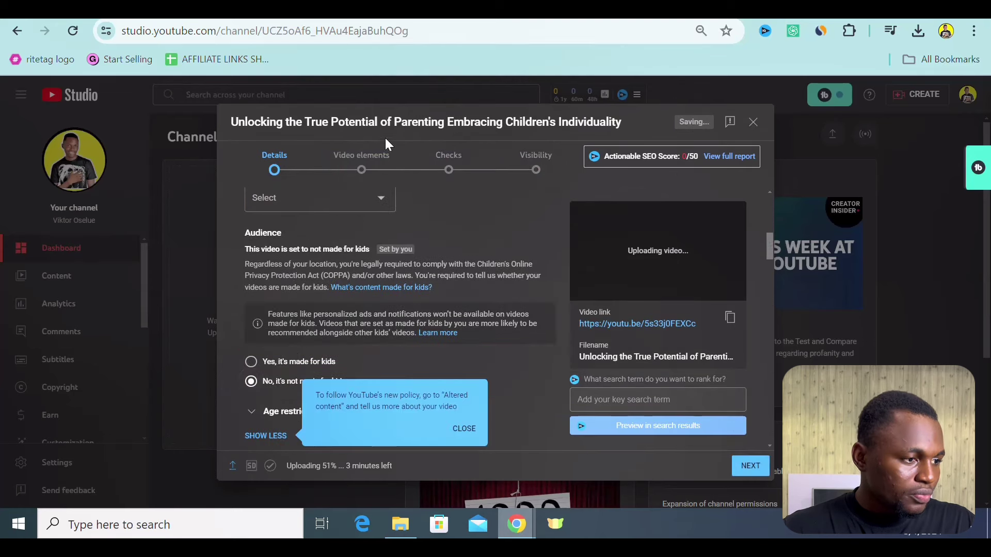
click(440, 163)
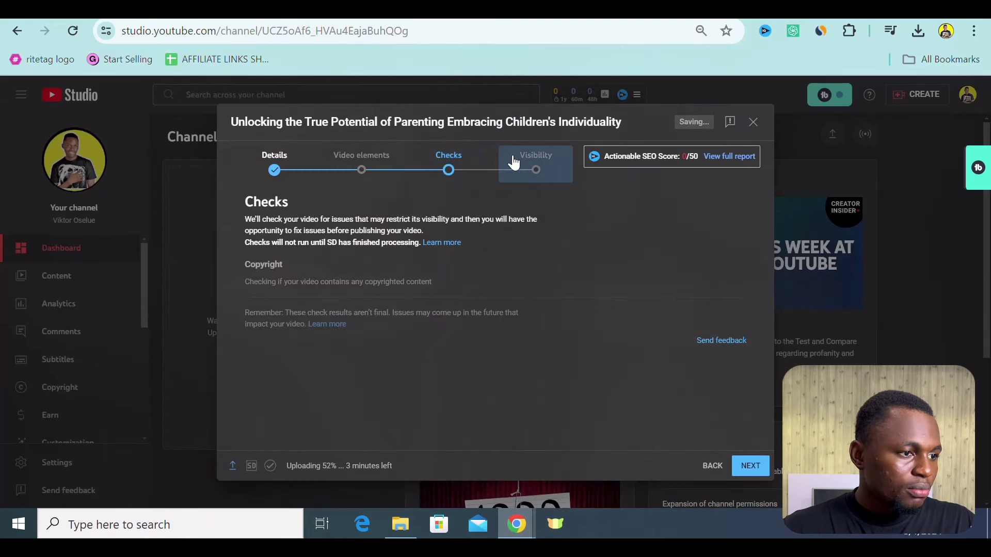
click(514, 162)
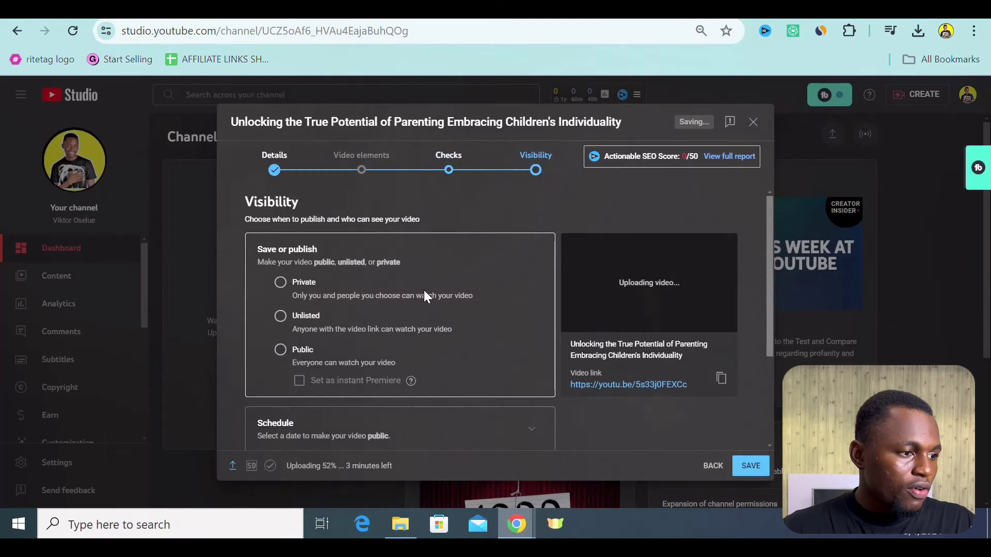
click(281, 351)
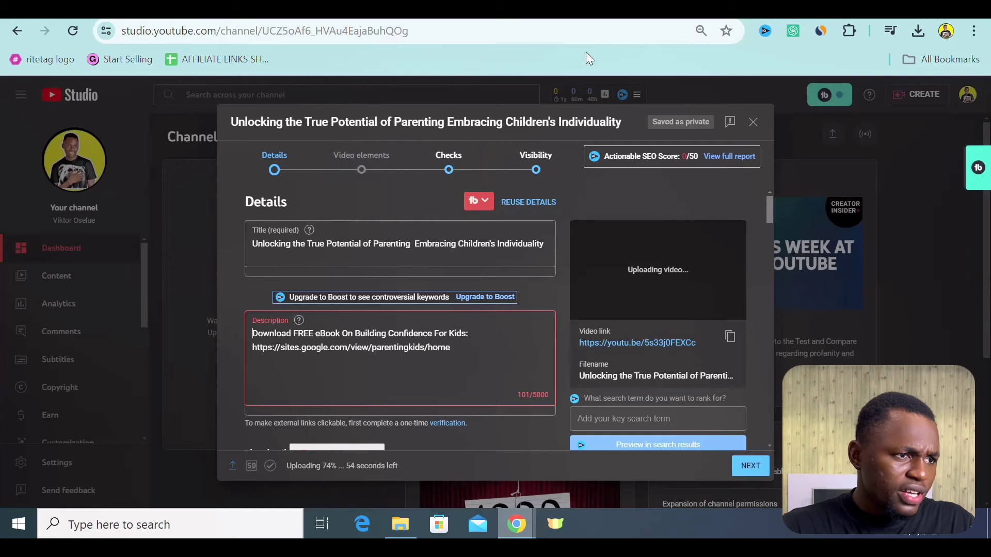
Copy the transcript of the "Children's Individuality" clip from OpusClip and paste it below the ebook link in the YouTube description
key(ctrl+Tab)
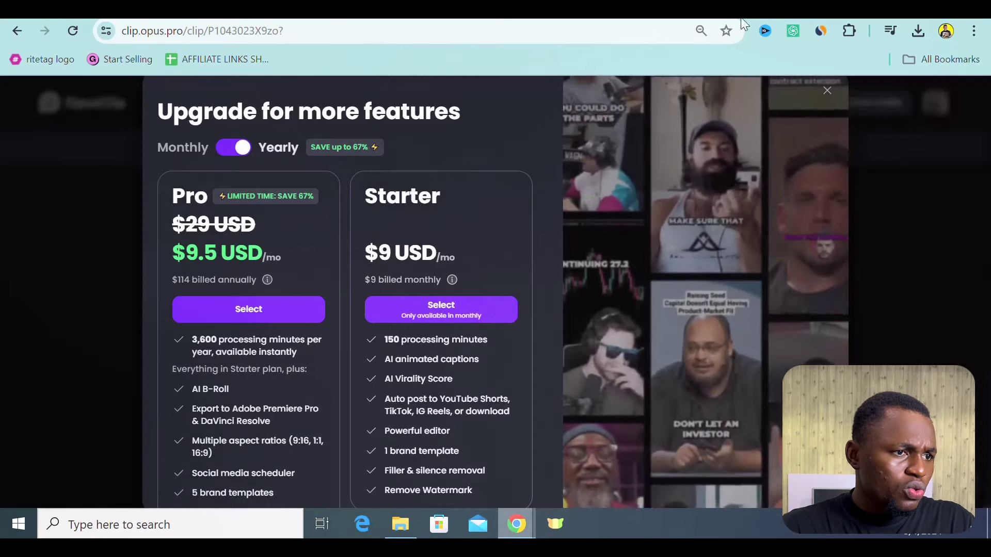
click(827, 91)
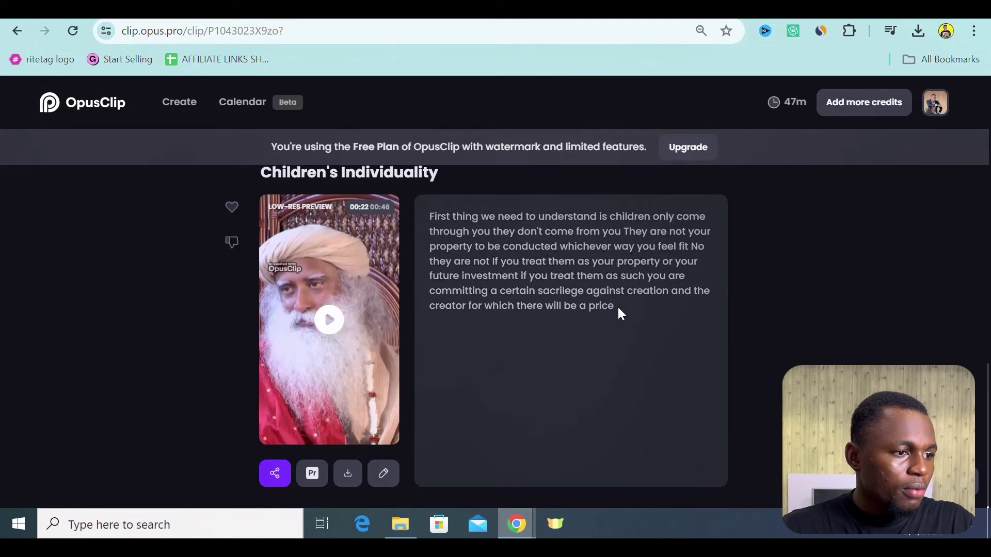
drag(614, 306, 431, 216)
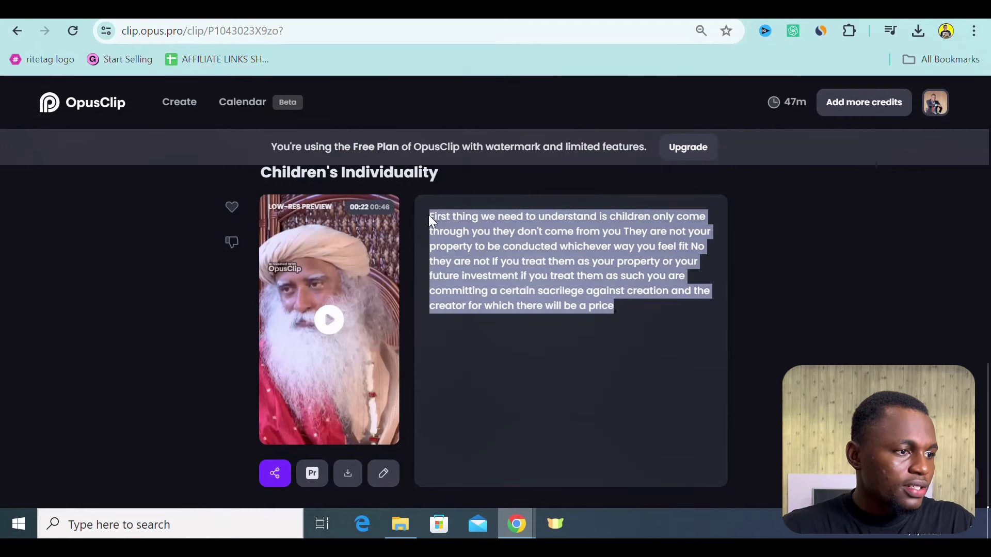
right_click(465, 230)
click(508, 245)
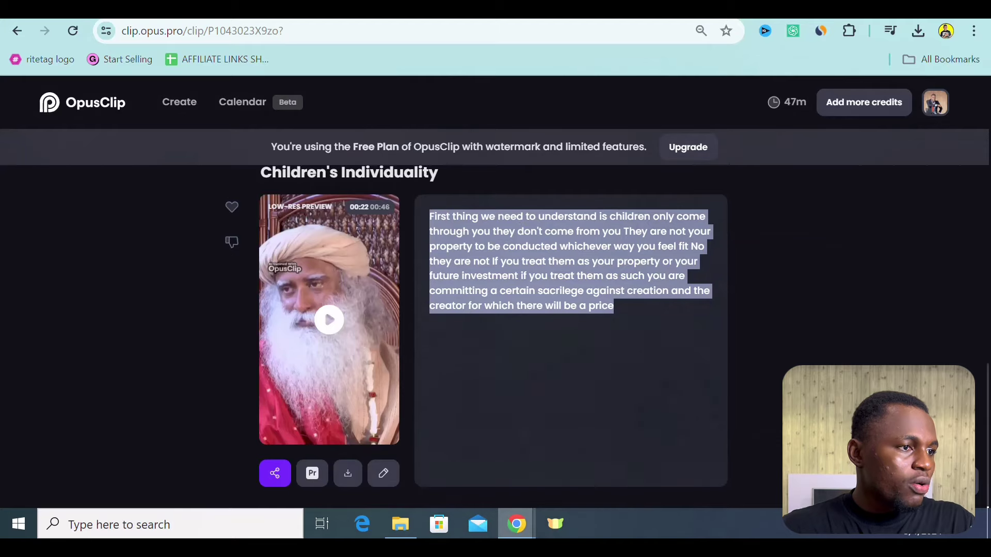
key(ctrl+Tab)
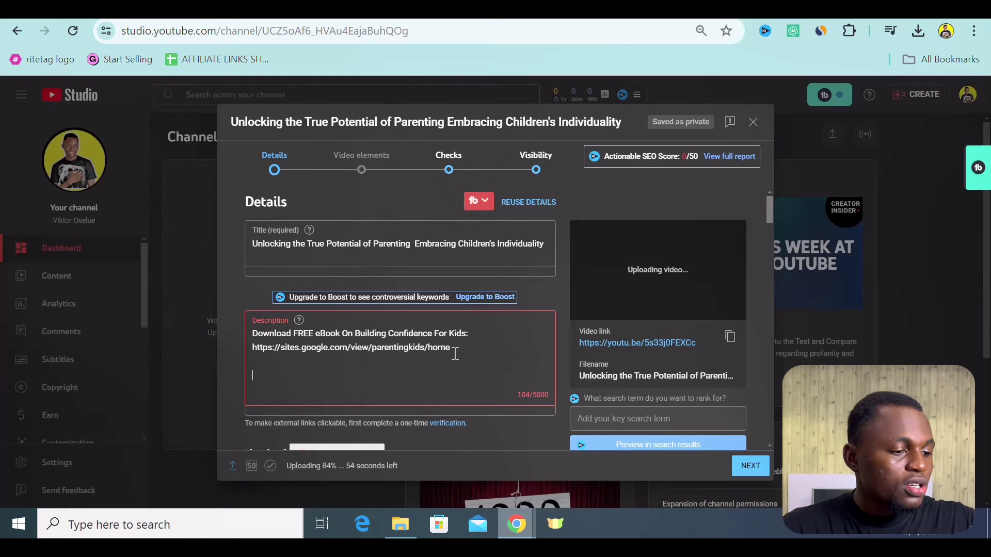
key(ctrl+v)
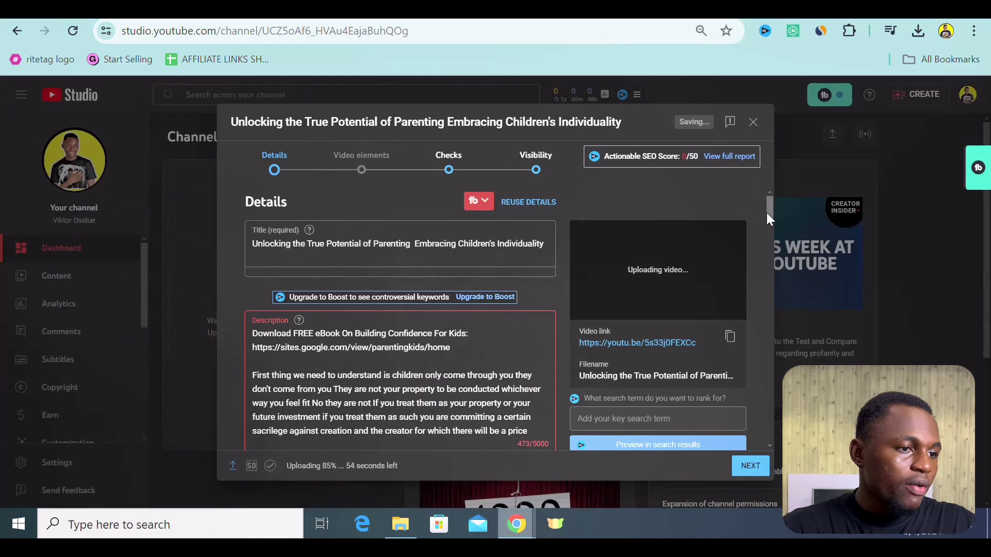
Add the video tags parenting, parenting tips, parenting styles, parenting teenagers, children, permissive parenting and different types of parenting styles
drag(767, 214, 785, 330)
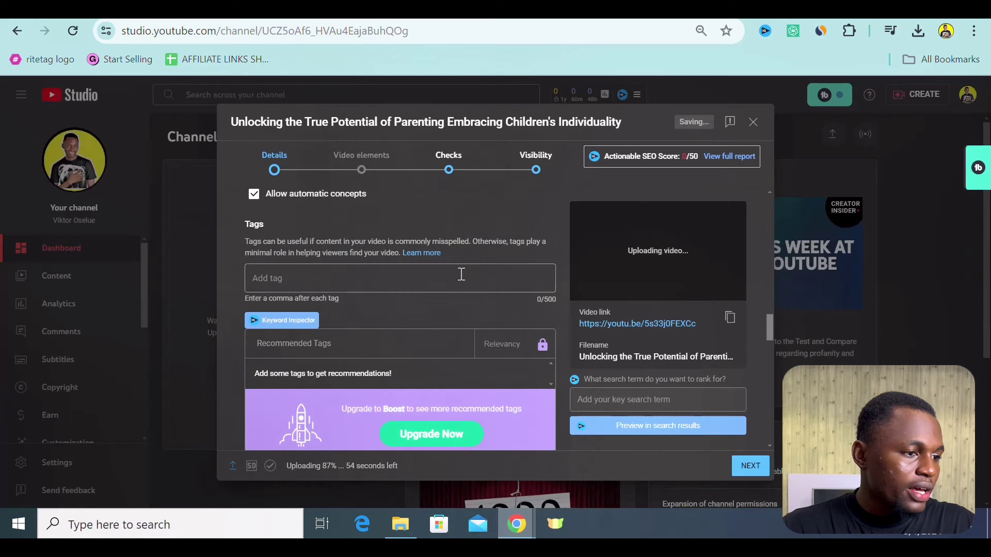
click(365, 278)
text(paren)
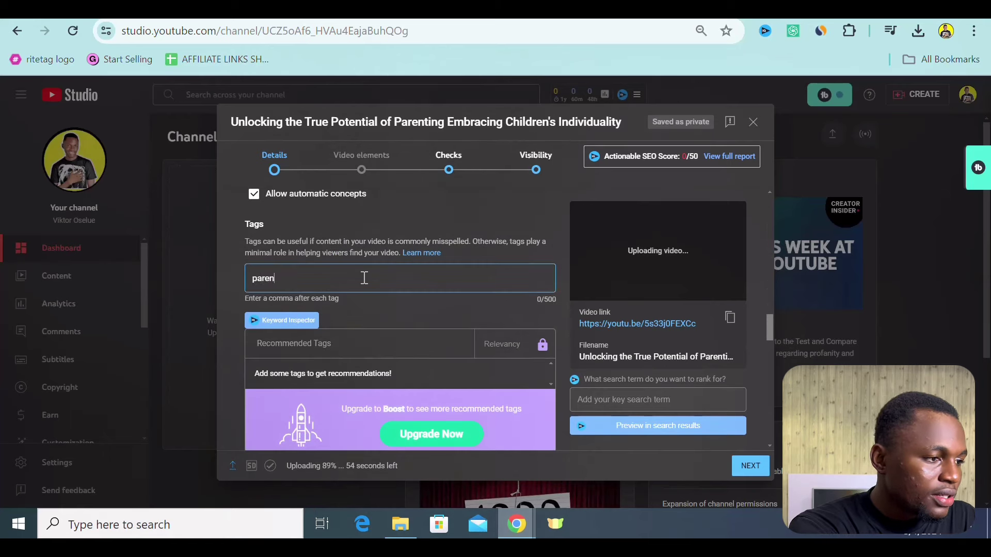
key(ctrl+v)
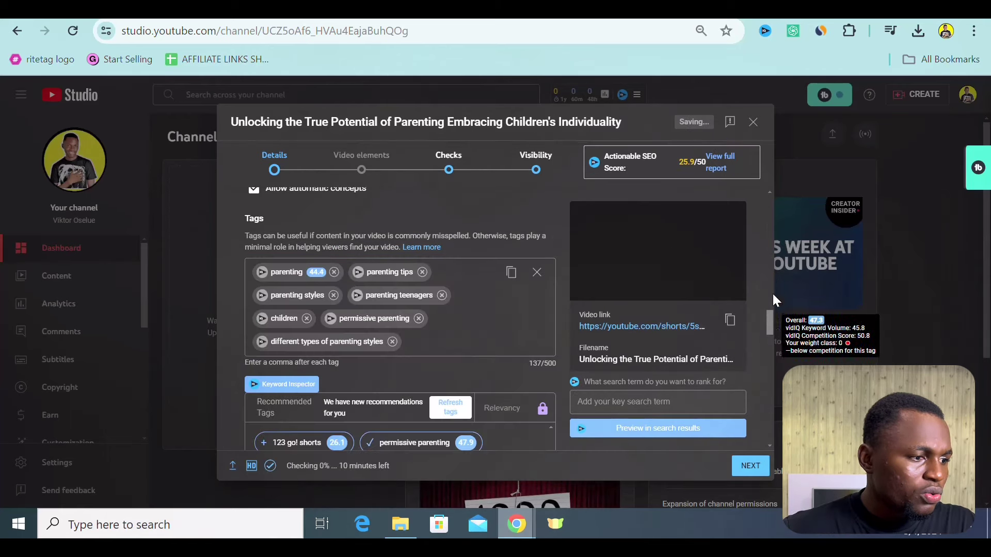
Go through the video elements and copyright checks, and publish the short as public
drag(769, 322, 772, 167)
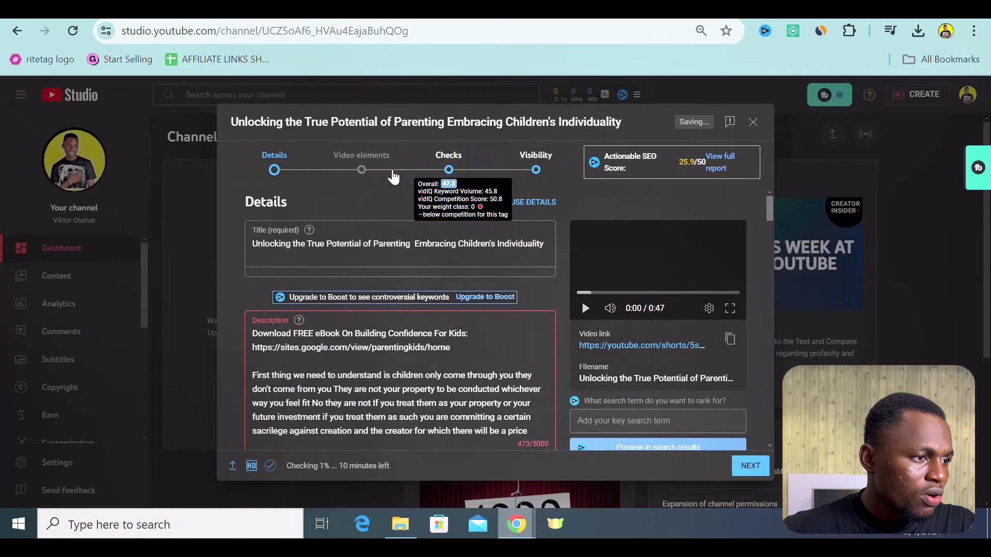
click(391, 174)
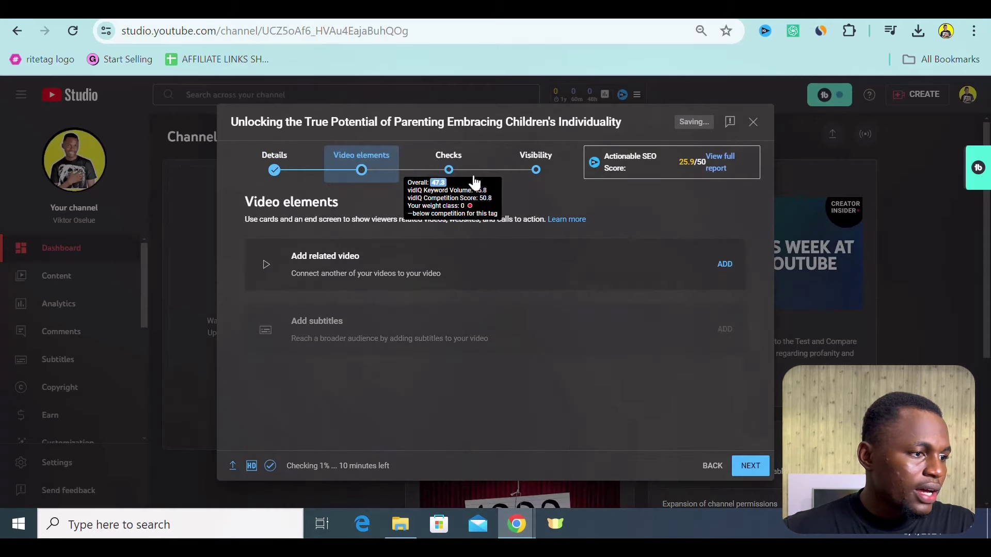
click(457, 167)
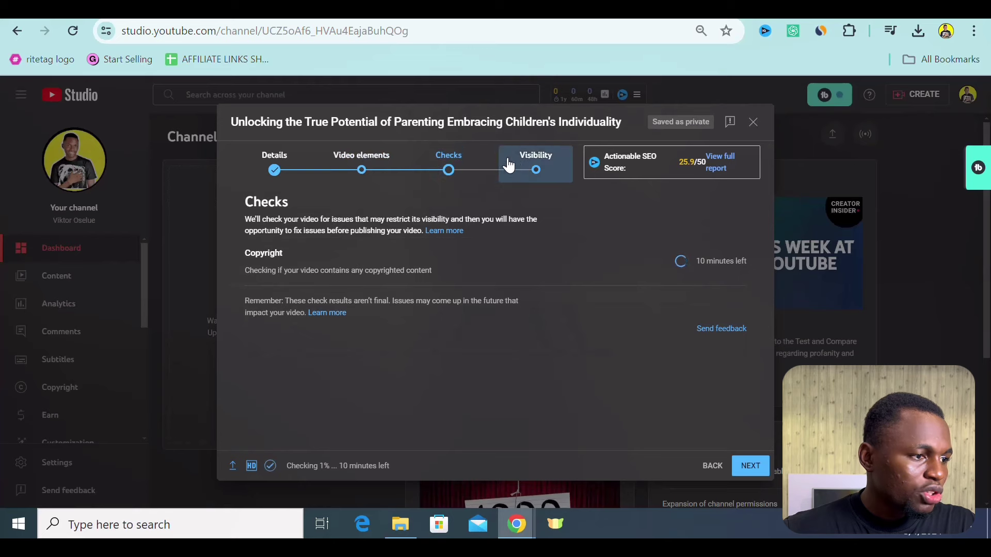
click(520, 170)
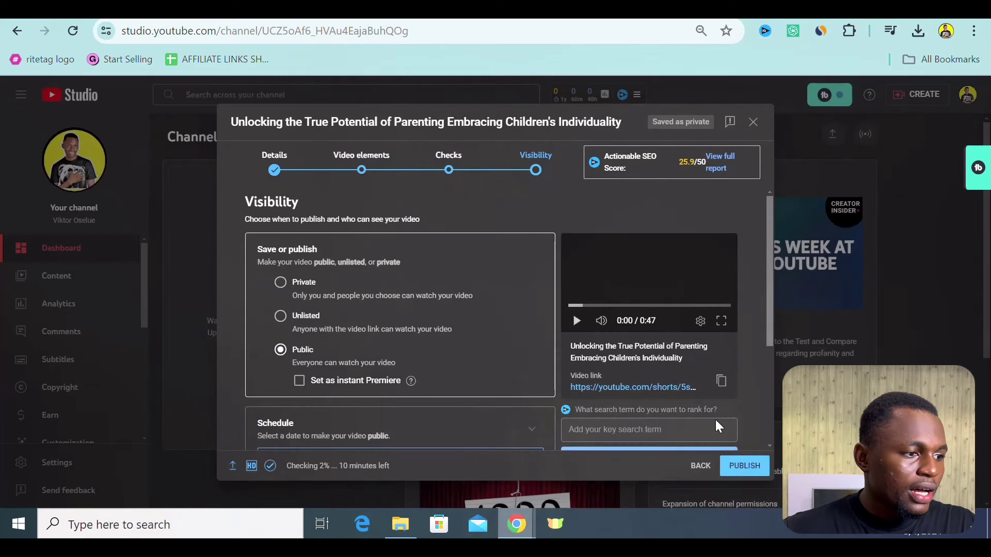
click(744, 467)
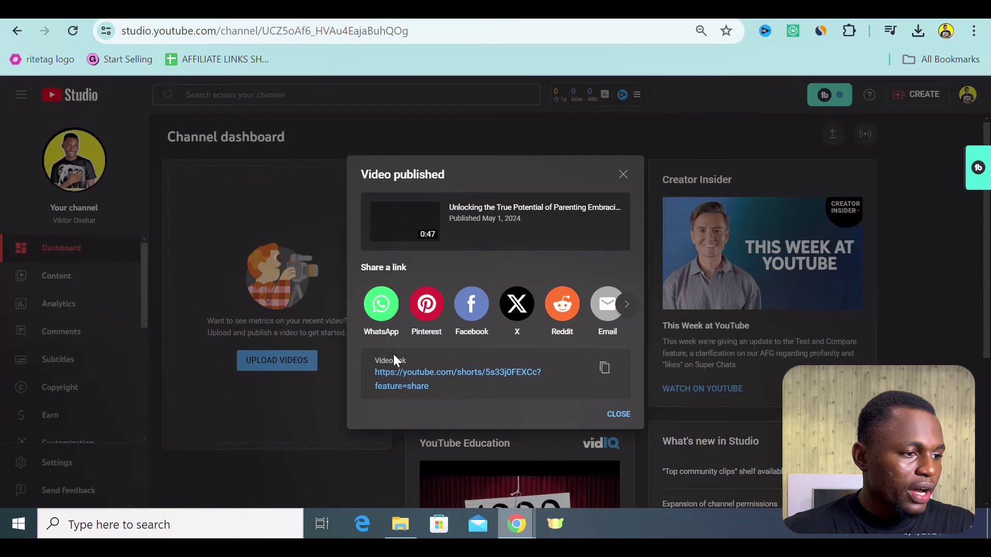
Open the published short on YouTube and check the ebook link in its description
click(404, 380)
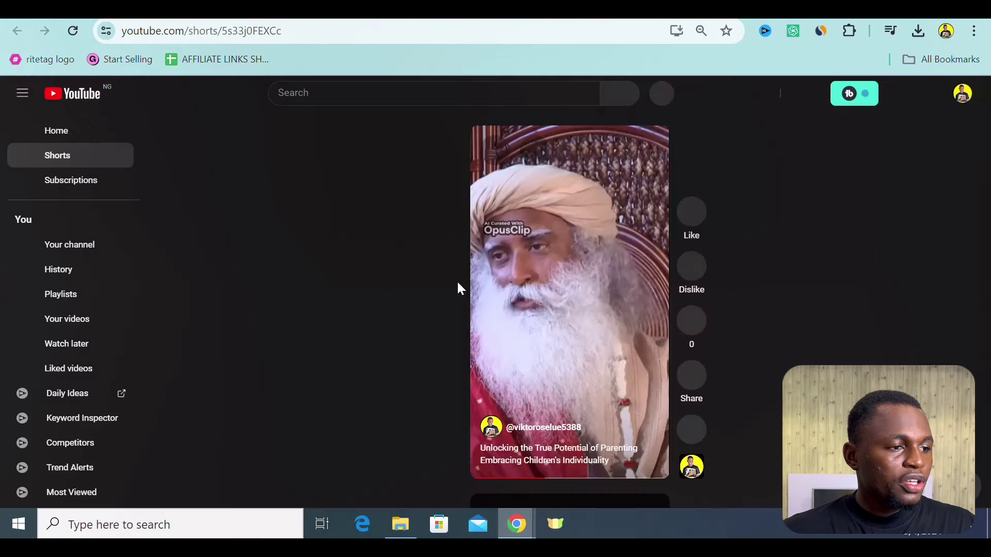
click(692, 434)
click(723, 311)
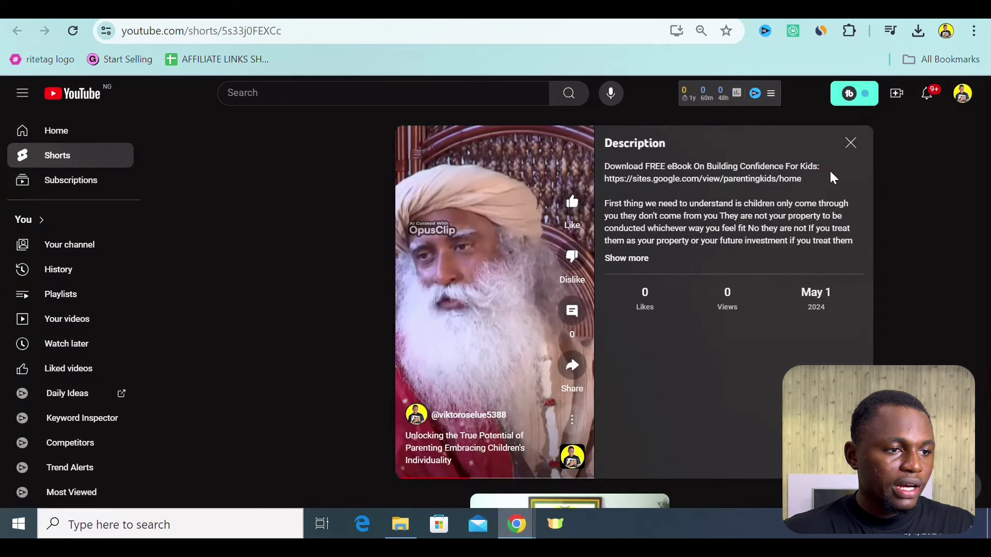
click(851, 142)
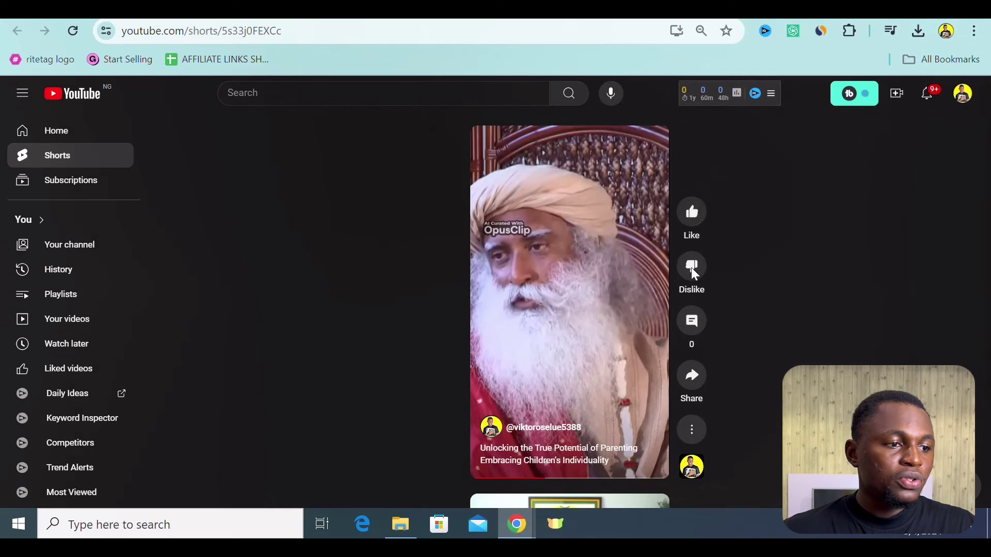